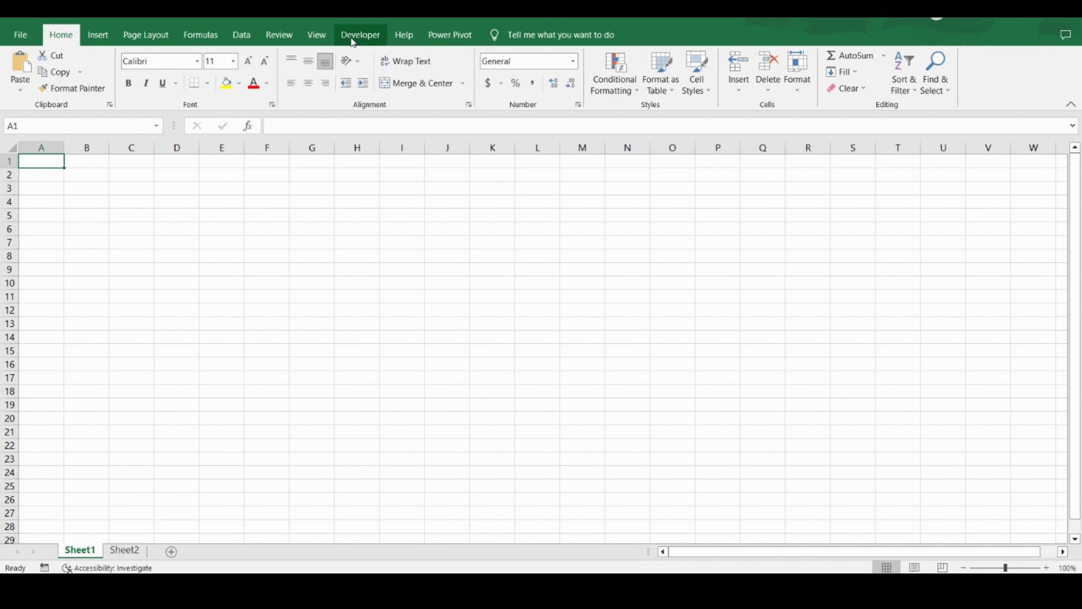
# Step: Insert a form-control list box on Sheet1, drawn over about cells C3 to E13
pyautogui.click(355, 43)
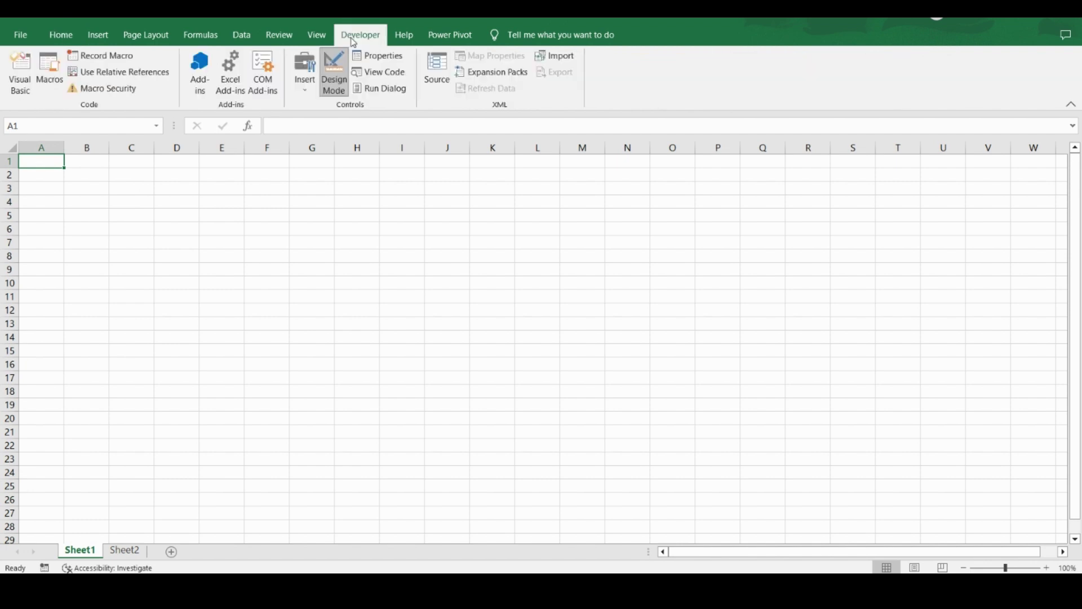
pyautogui.click(306, 94)
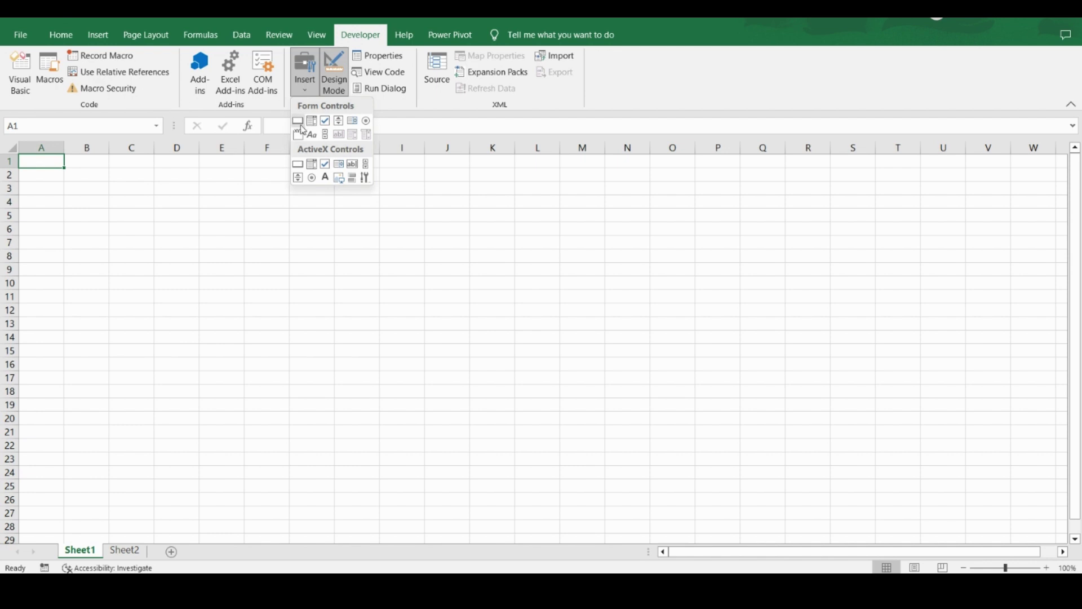
pyautogui.click(356, 123)
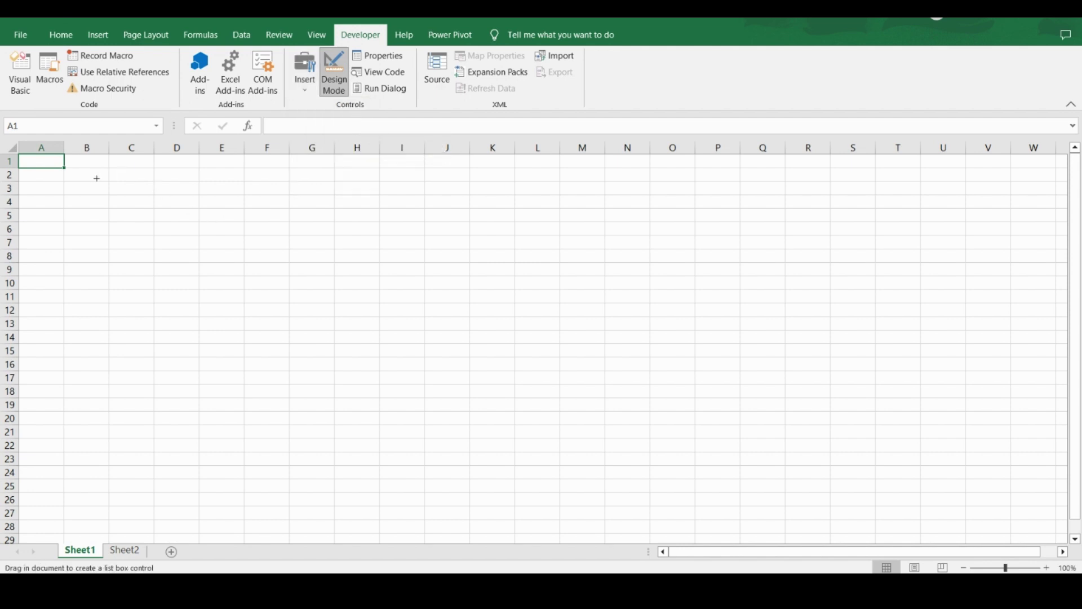
pyautogui.moveTo(111, 184); pyautogui.dragTo(243, 330)
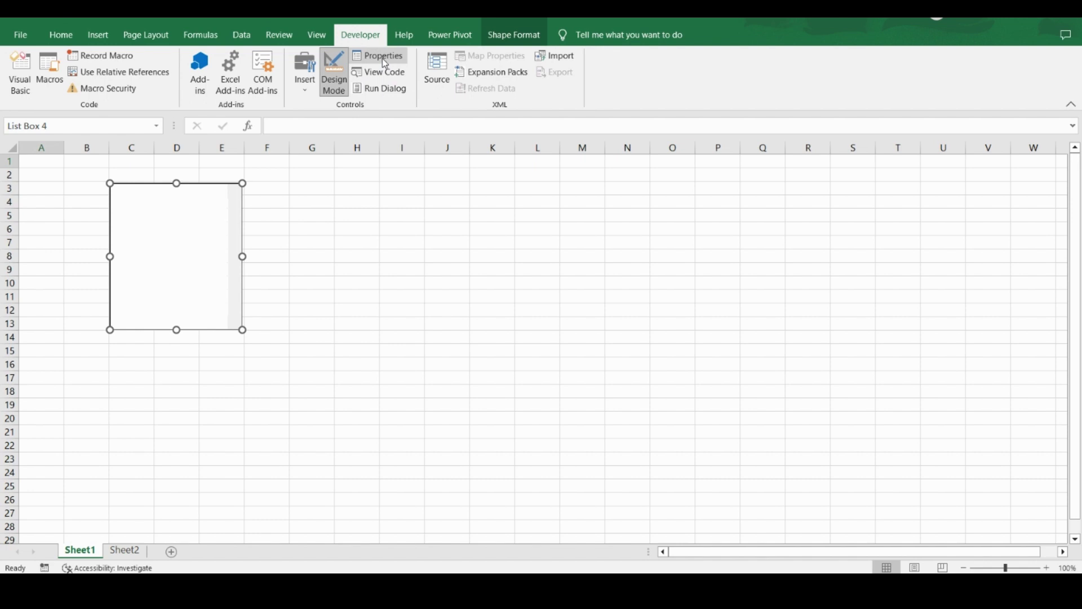
# Step: Set the list box's input range to the department names in Sheet2!$A$1:$A$7
pyautogui.rightClick(177, 263)
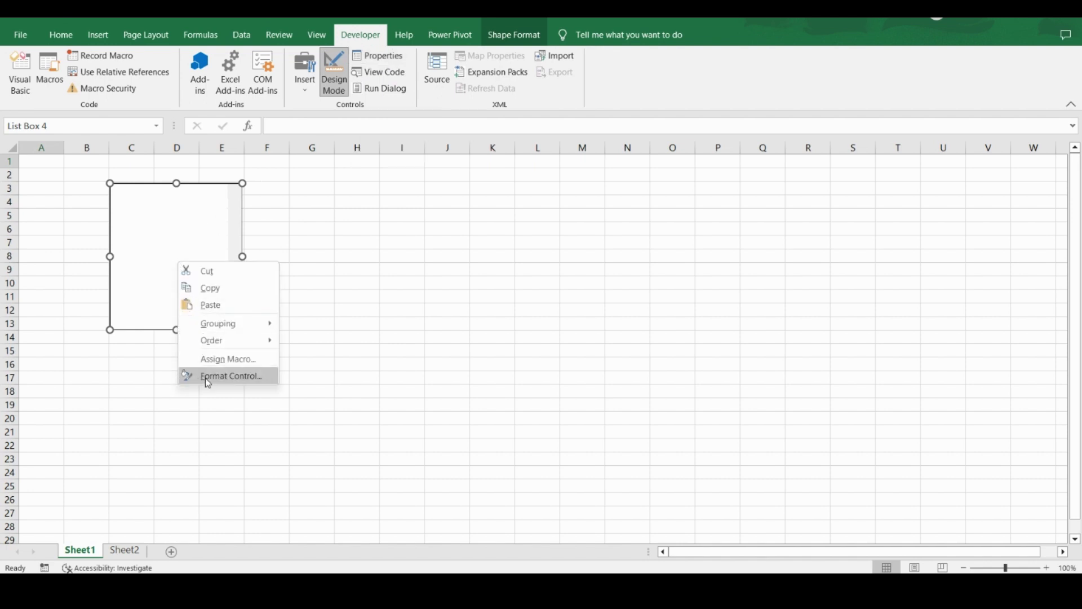
pyautogui.click(385, 62)
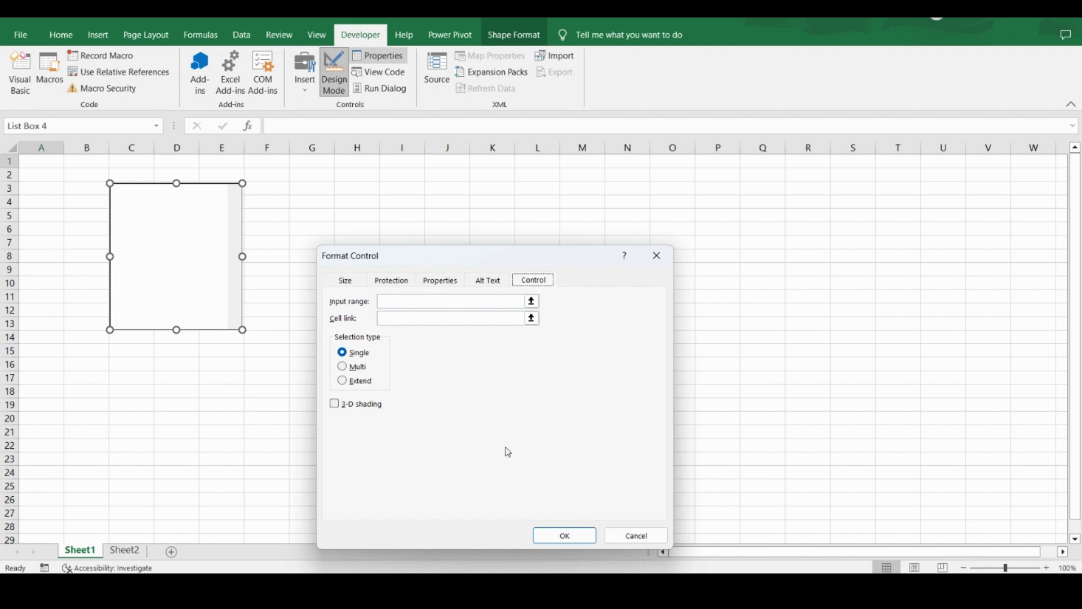
pyautogui.click(438, 300)
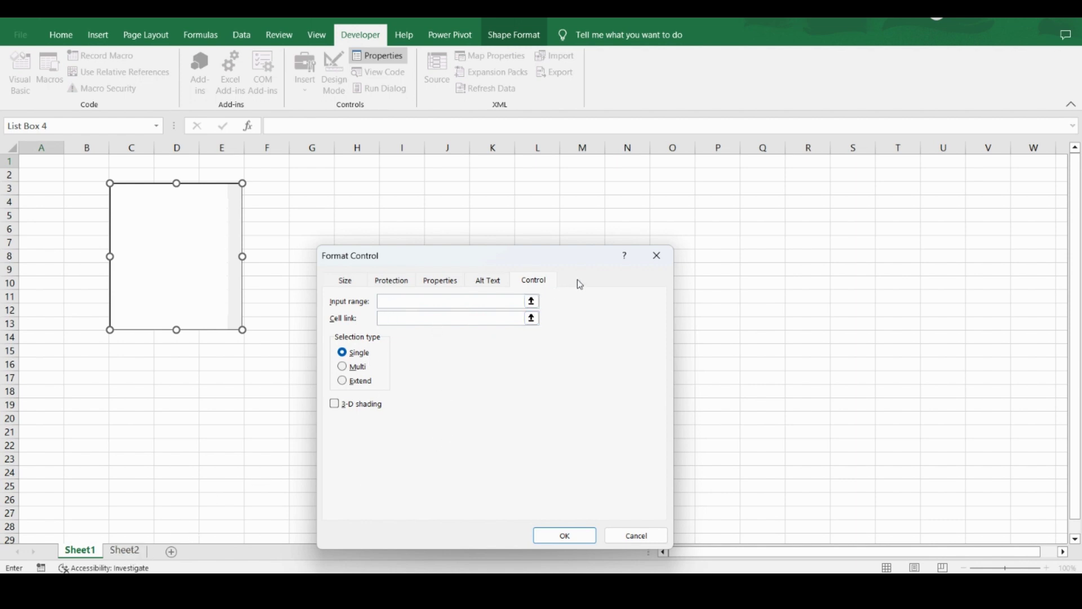
pyautogui.click(532, 302)
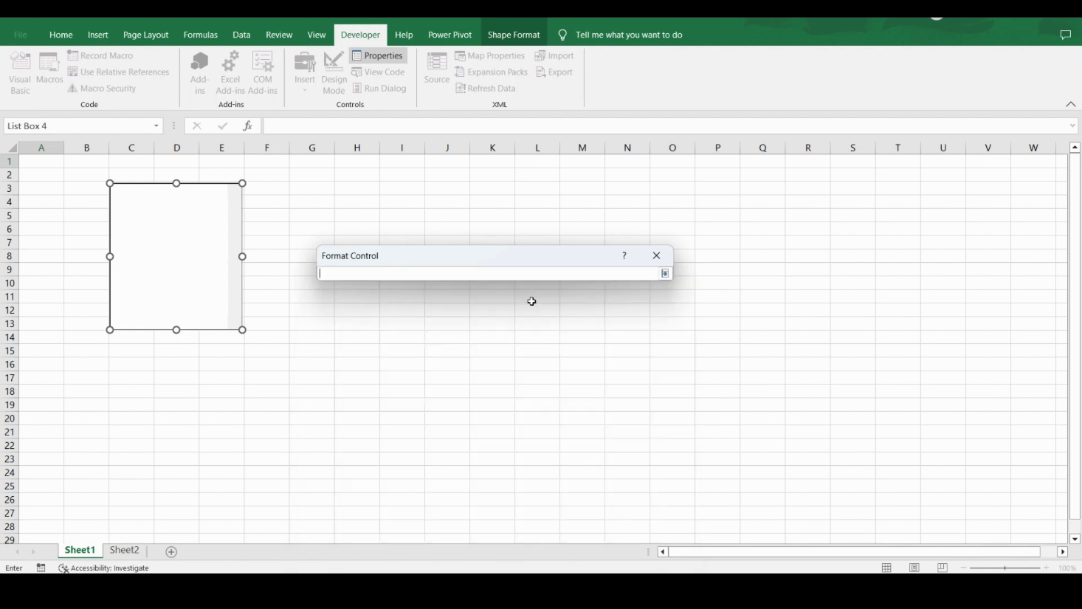
pyautogui.click(125, 551)
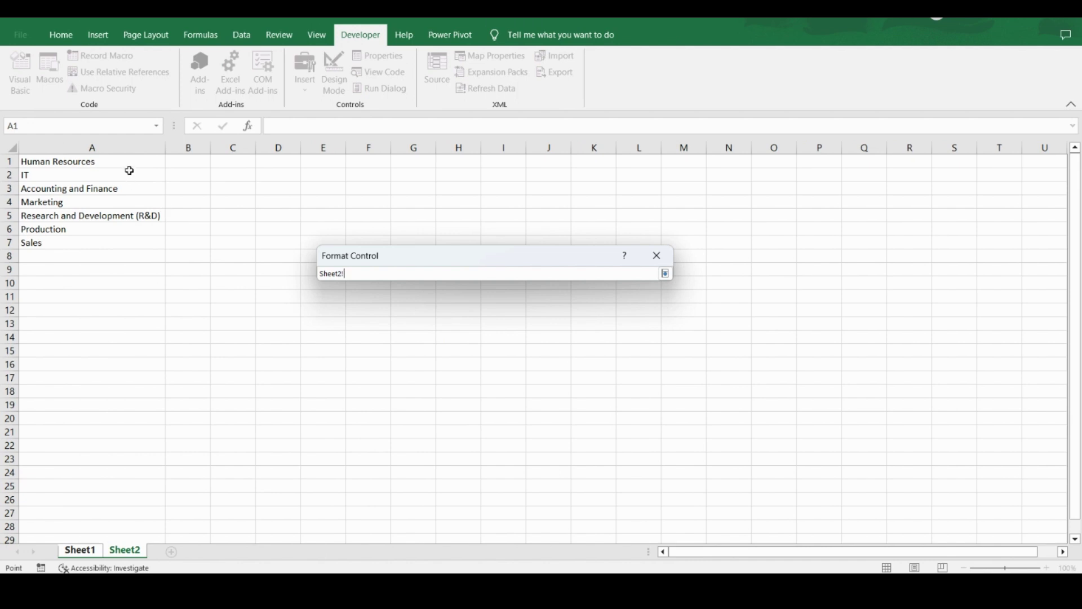
pyautogui.moveTo(128, 162); pyautogui.dragTo(136, 245)
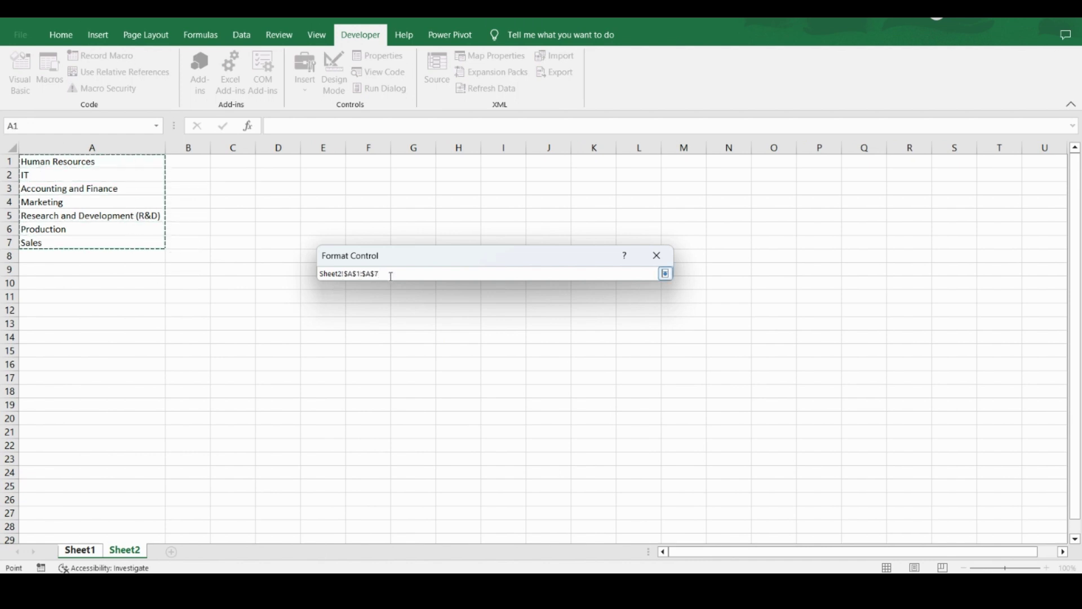
pyautogui.click(669, 277)
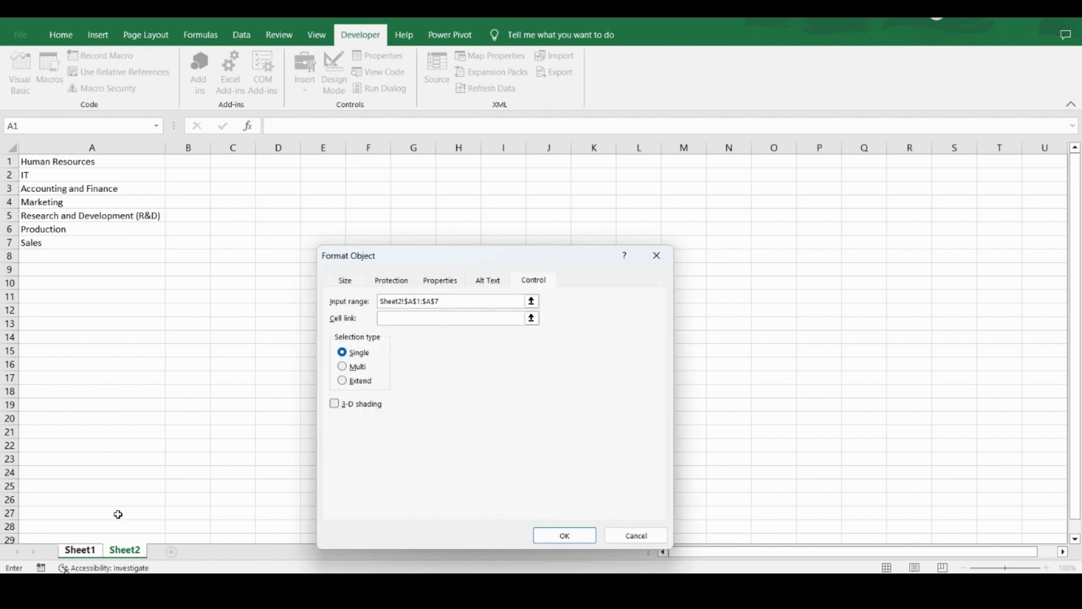
pyautogui.click(566, 536)
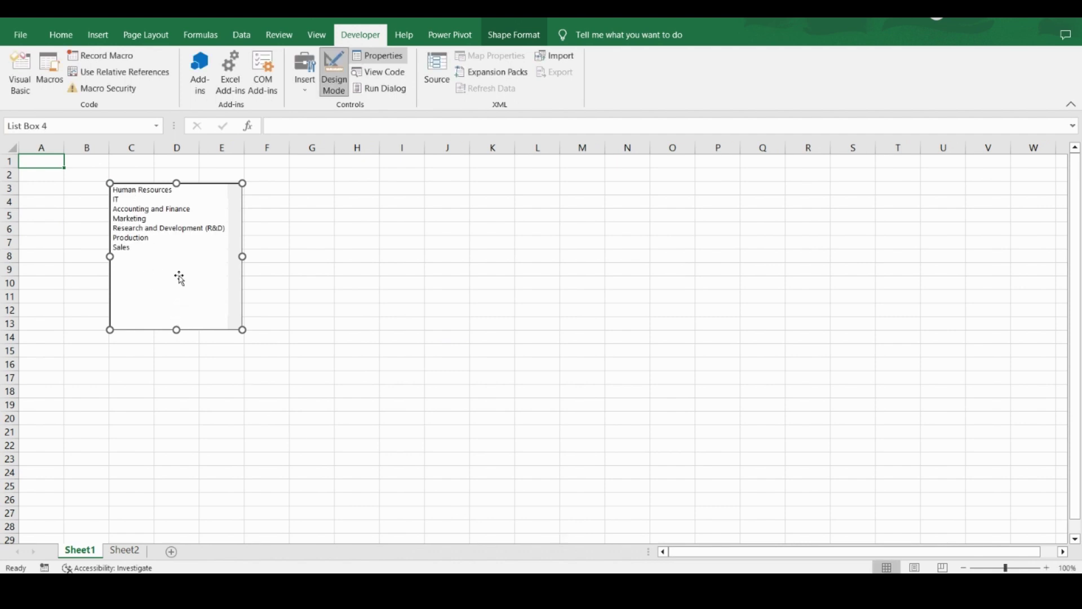
# Step: Replace the list box's input range with the named range DeptList
pyautogui.click(378, 56)
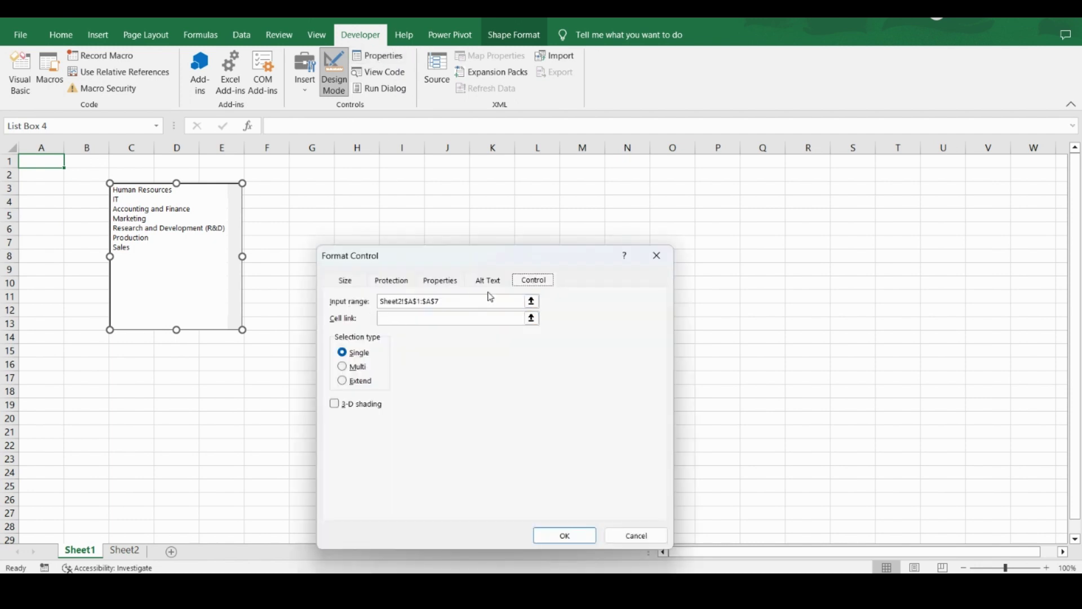
pyautogui.click(467, 299)
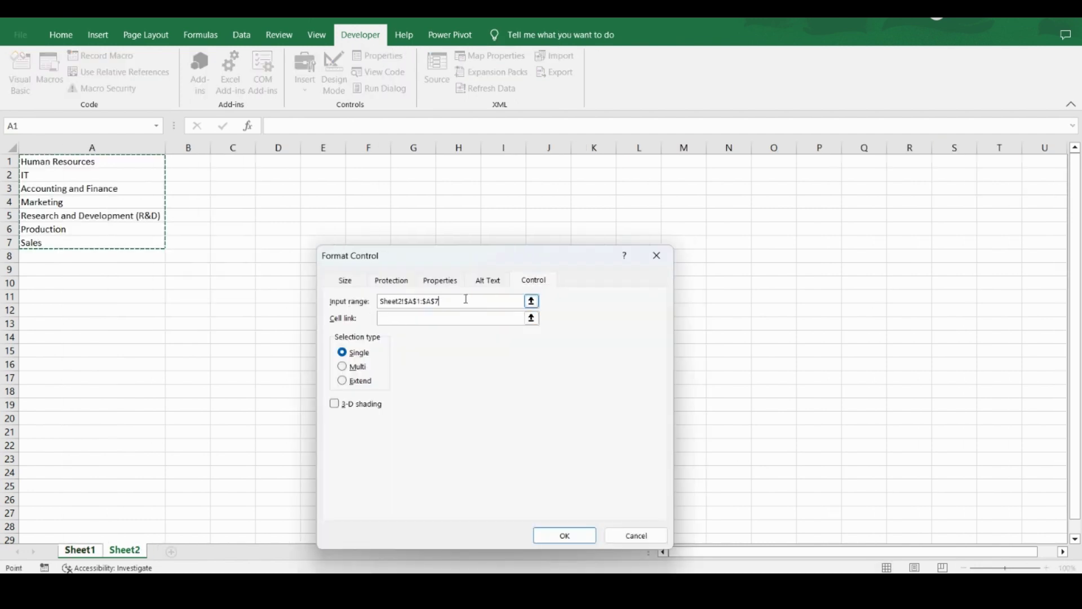
pyautogui.press('BackSpace')
pyautogui.press('BackSpace')
pyautogui.press('BackSpace')
pyautogui.press('BackSpace')
pyautogui.press('BackSpace')
pyautogui.press('BackSpace')
pyautogui.press('BackSpace')
pyautogui.press('BackSpace')
pyautogui.press('BackSpace')
pyautogui.press('BackSpace')
pyautogui.press('BackSpace')
pyautogui.press('BackSpace')
pyautogui.press('BackSpace')
pyautogui.press('BackSpace')
pyautogui.press('BackSpace')
pyautogui.press('BackSpace')
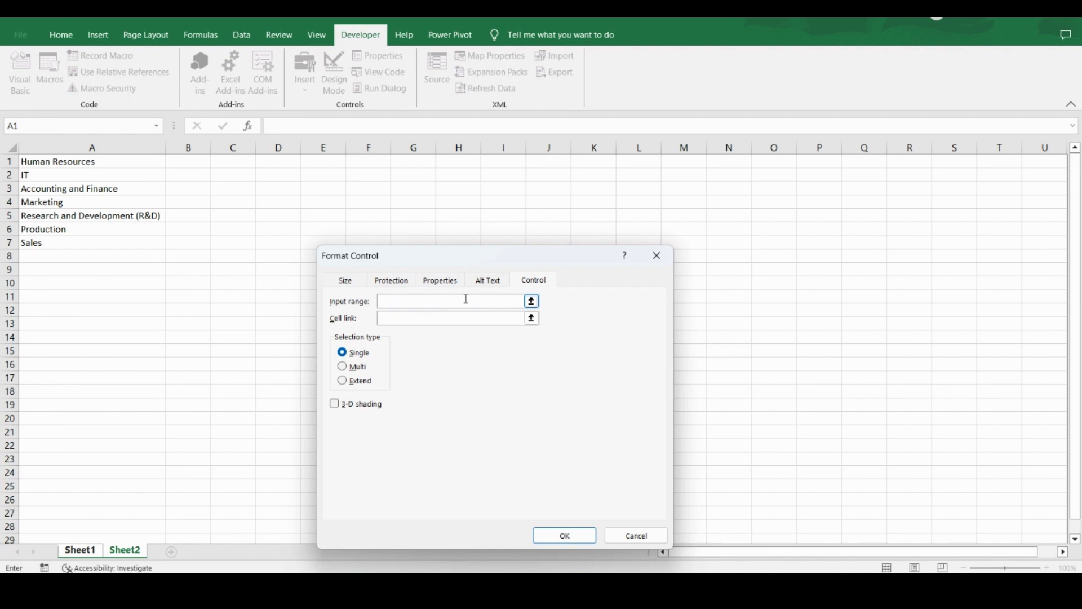
pyautogui.write('DeptList')
pyautogui.click(558, 534)
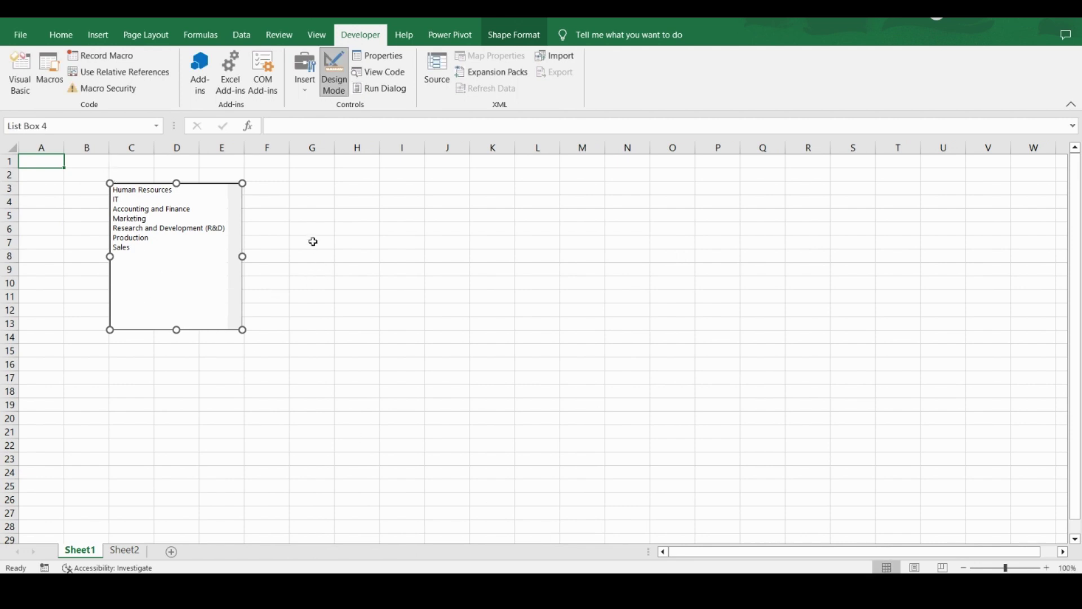
# Step: Deselect the list box, leave design mode and test single selection by choosing several departments one at a time, ending with Sales
pyautogui.click(303, 216)
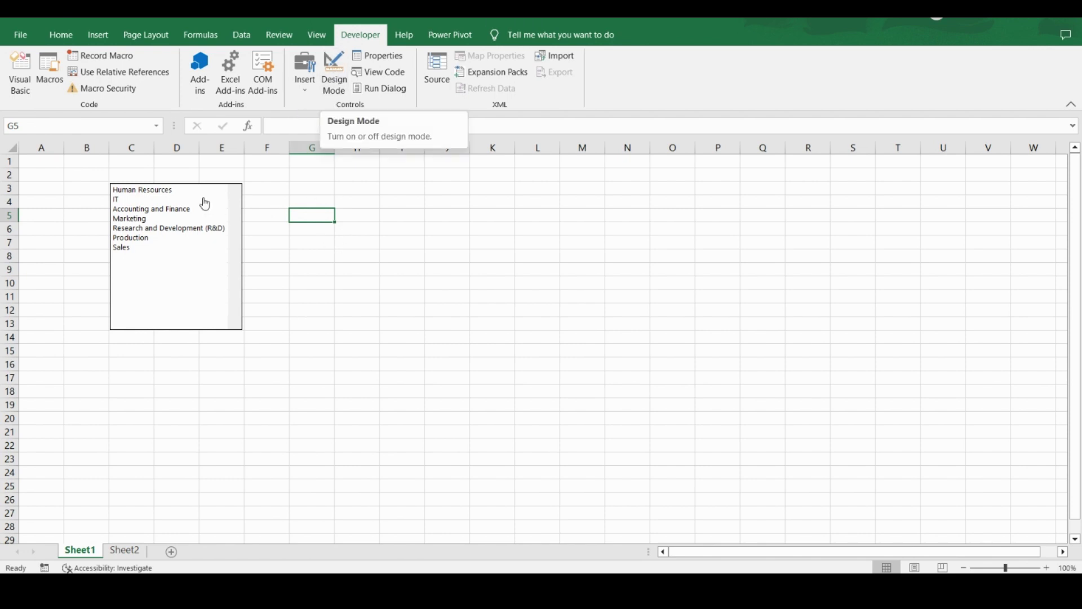
pyautogui.click(166, 191)
pyautogui.click(131, 204)
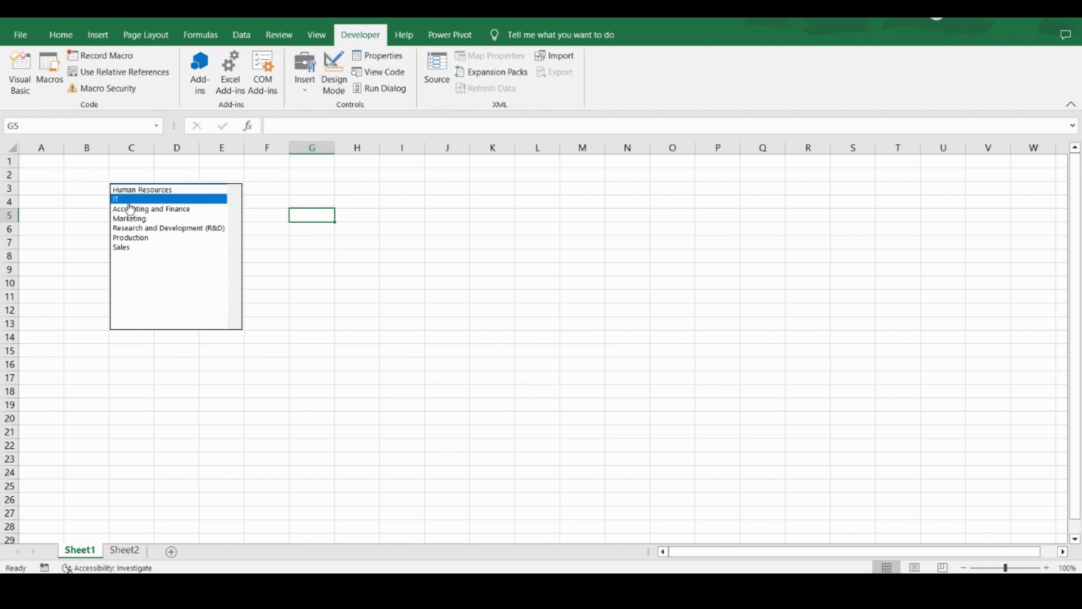
pyautogui.click(130, 209)
pyautogui.click(130, 228)
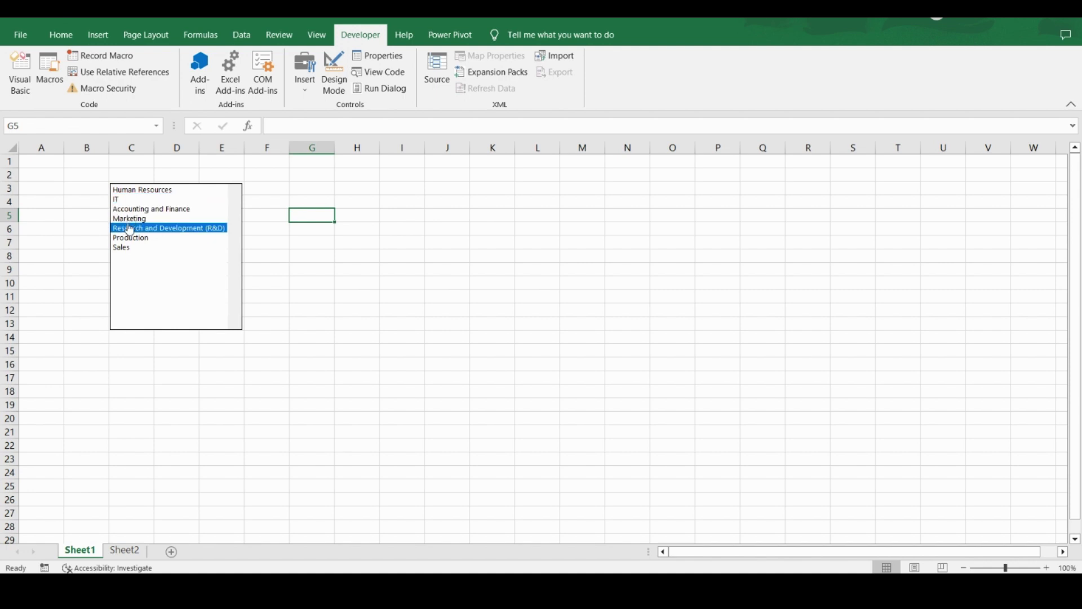
pyautogui.click(125, 249)
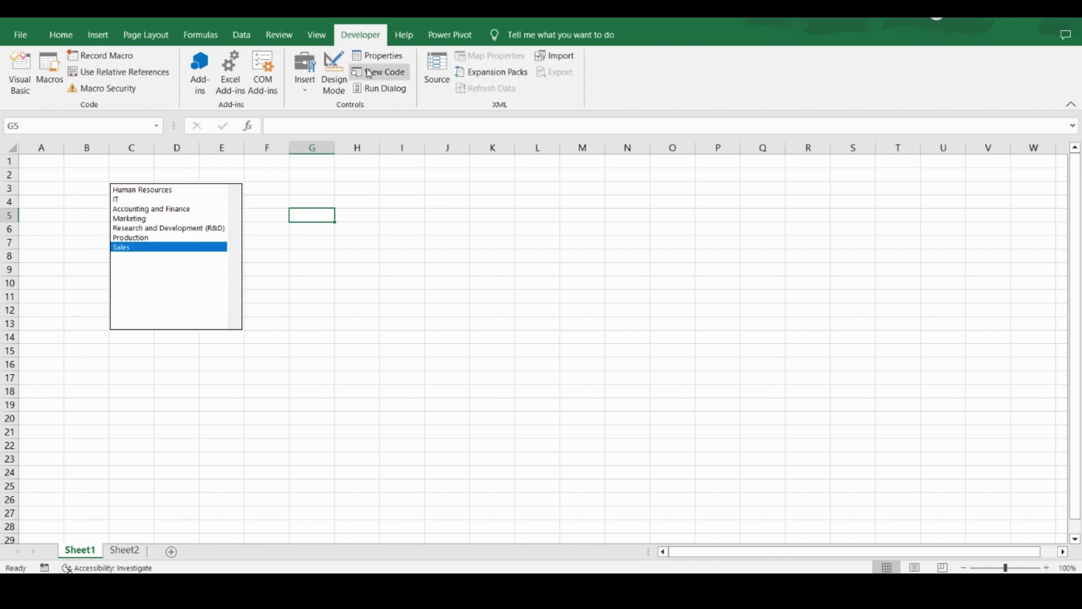
# Step: Change the list box's selection type to Multi in its format settings
pyautogui.rightClick(196, 257)
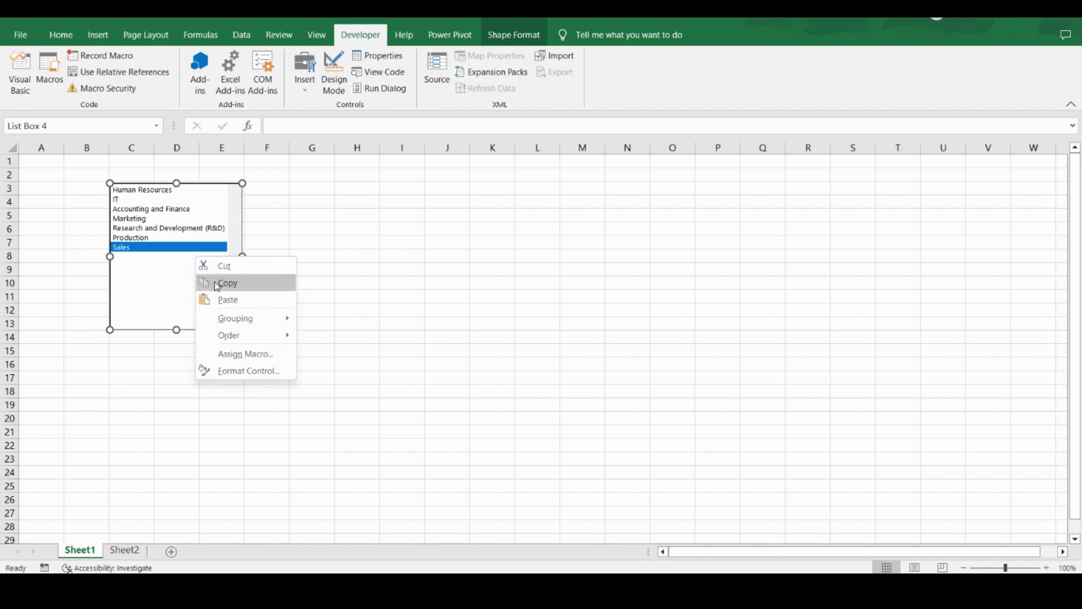
pyautogui.click(236, 372)
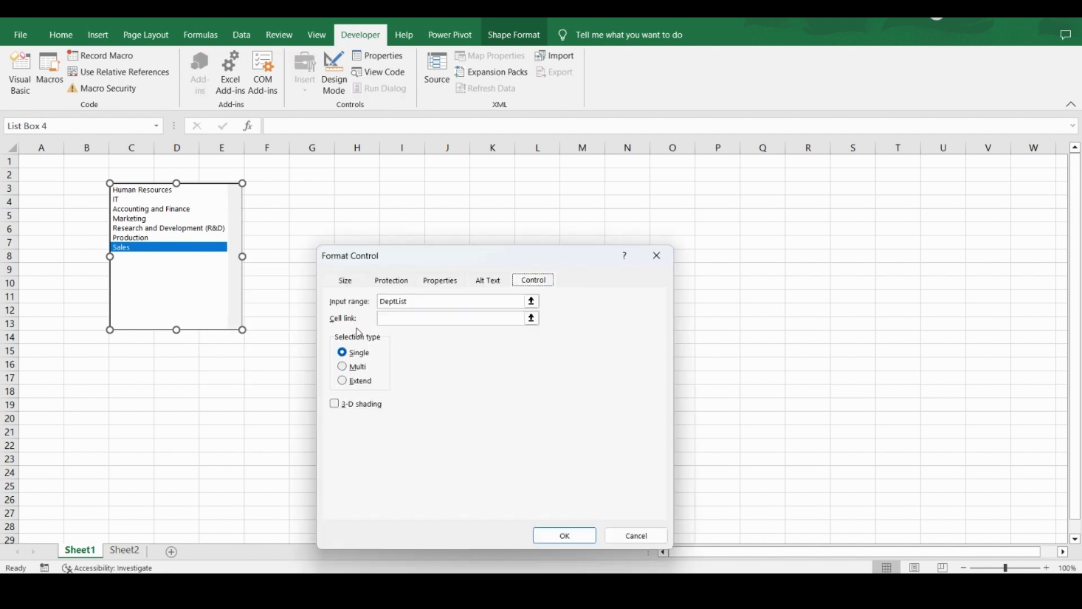
pyautogui.click(358, 369)
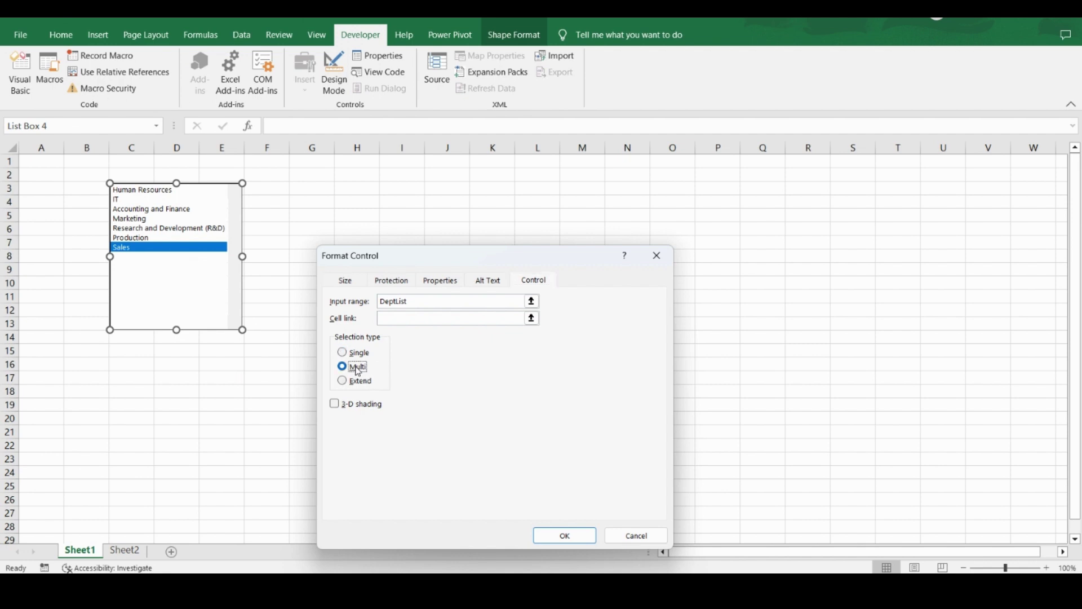
pyautogui.click(565, 536)
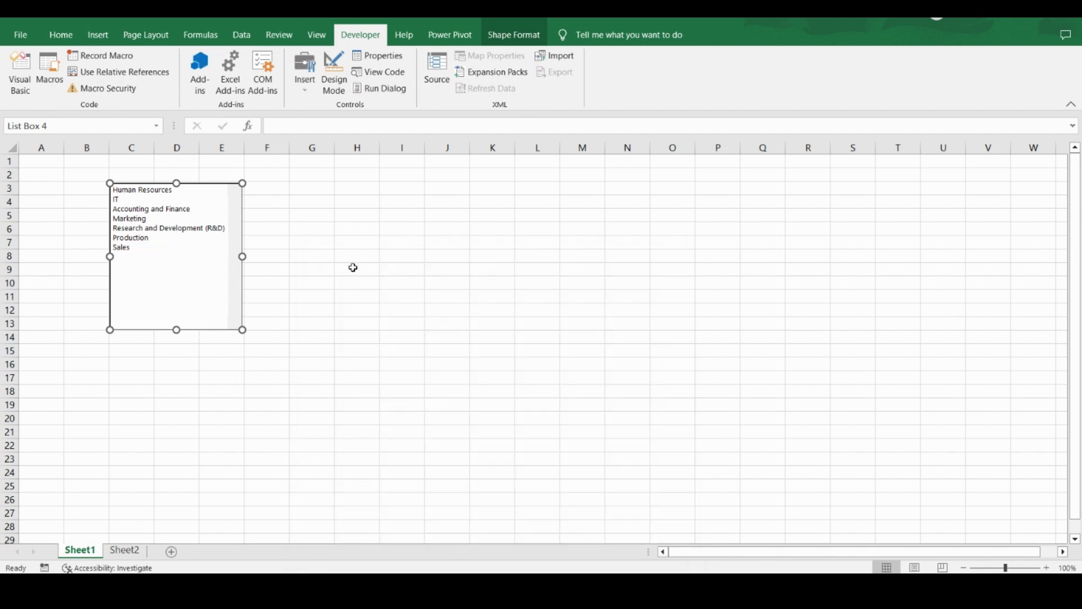
# Step: Turn on design mode, deselect the list box, and test multiple selection by selecting all seven departments in it
pyautogui.click(341, 71)
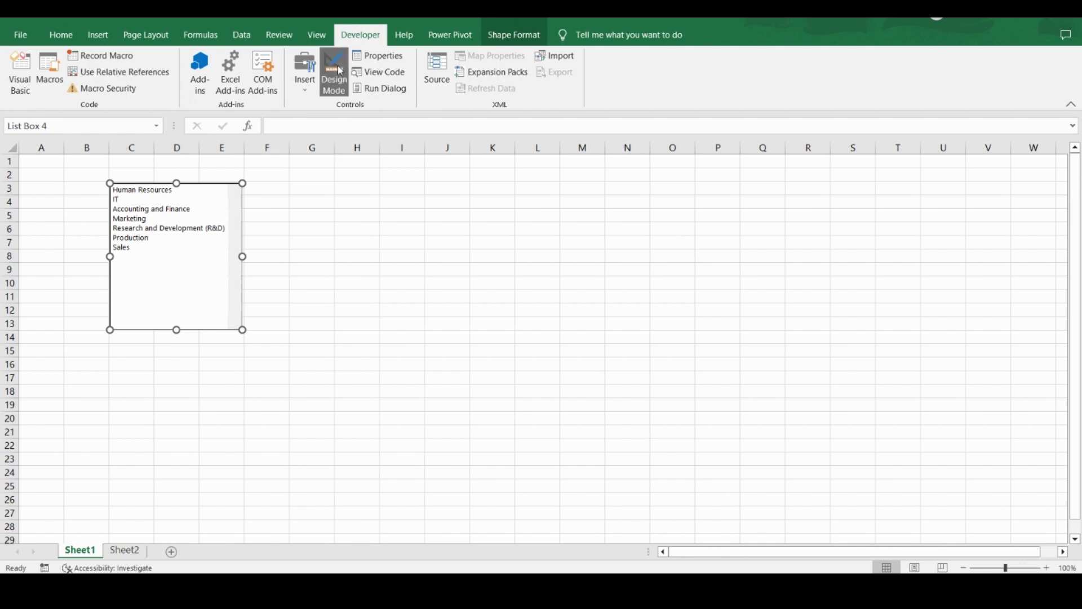
pyautogui.click(332, 214)
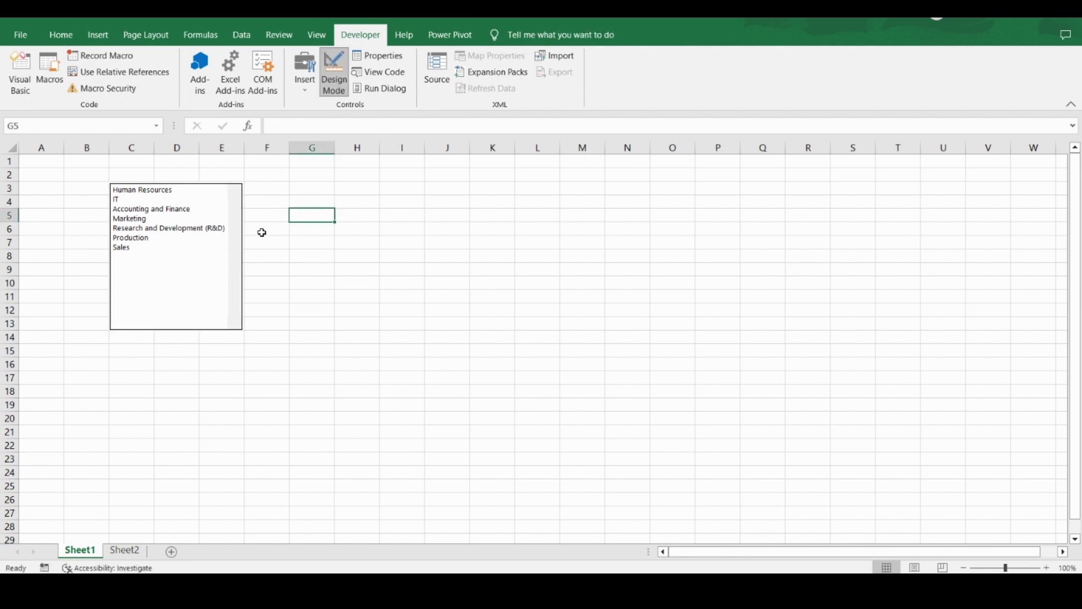
pyautogui.click(160, 192)
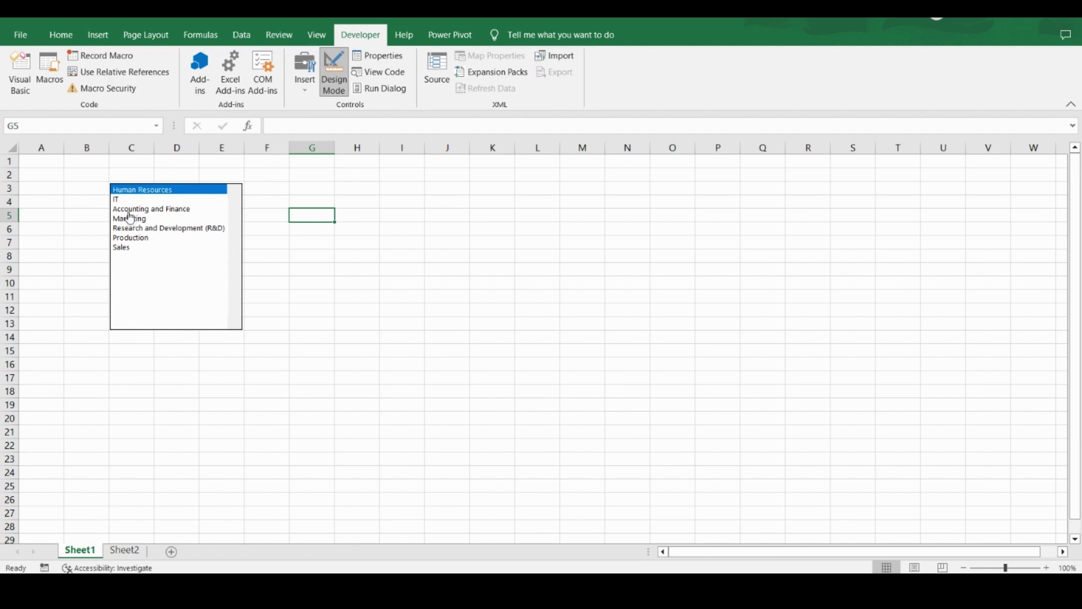
pyautogui.click(129, 199)
pyautogui.click(132, 209)
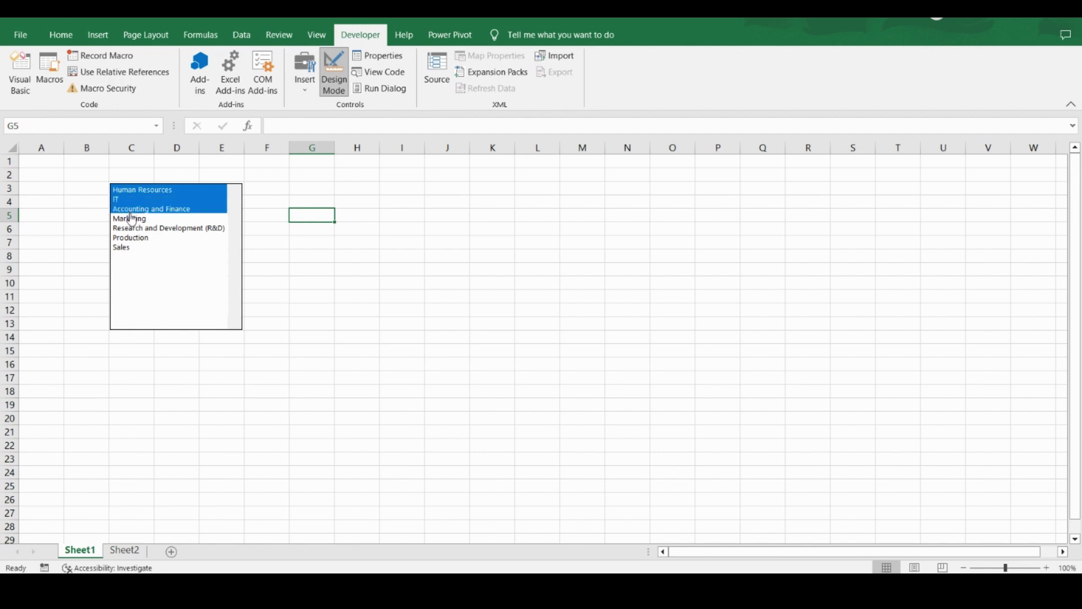
pyautogui.click(129, 248)
pyautogui.click(132, 240)
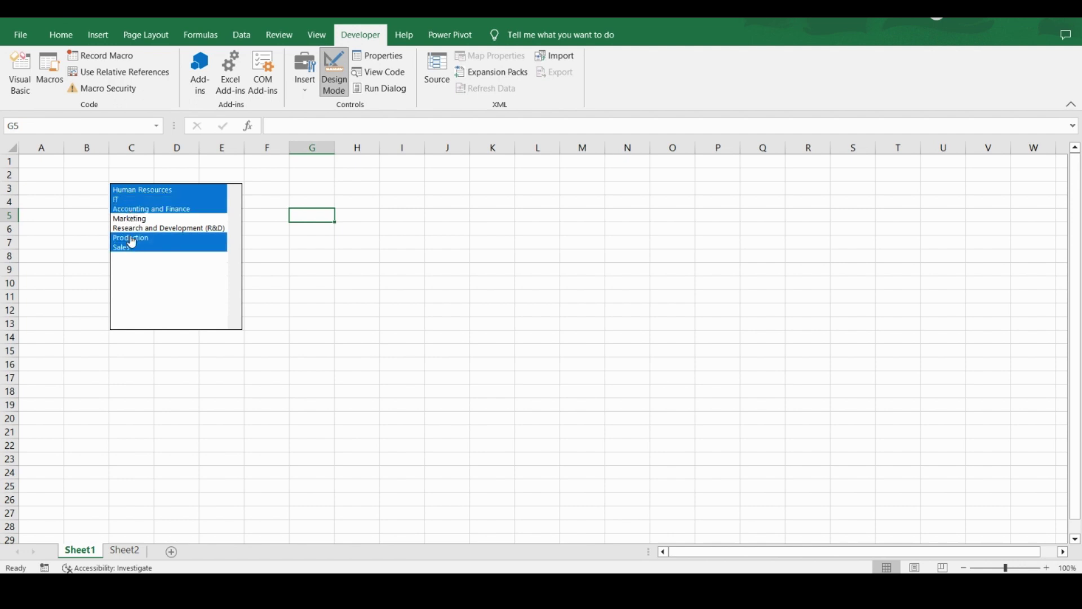
pyautogui.click(132, 230)
pyautogui.click(132, 220)
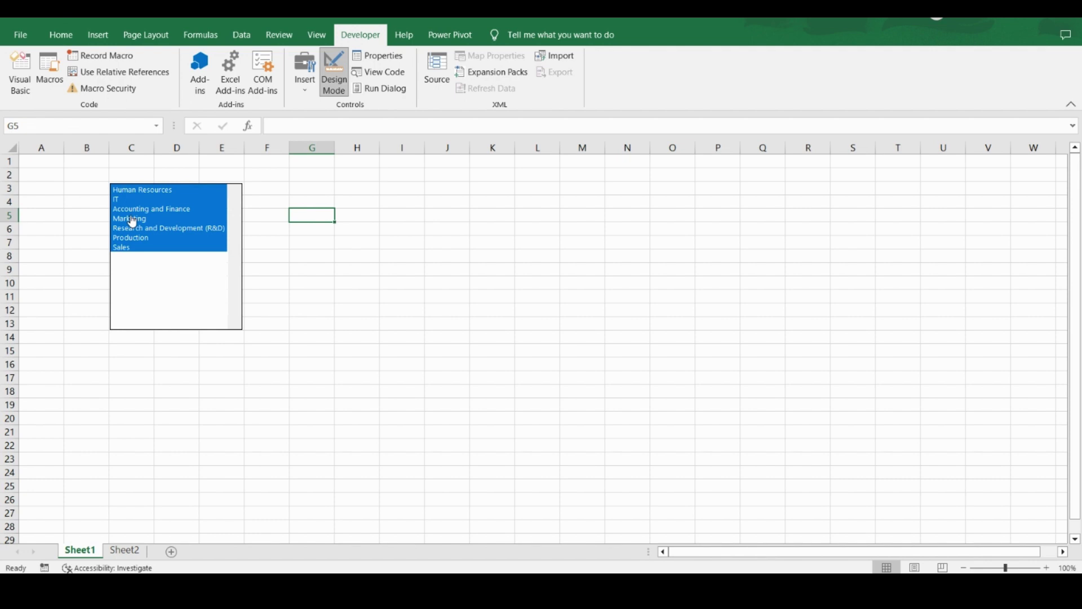
# Step: Set the list box's selection type to Extend and turn off design mode
pyautogui.rightClick(178, 268)
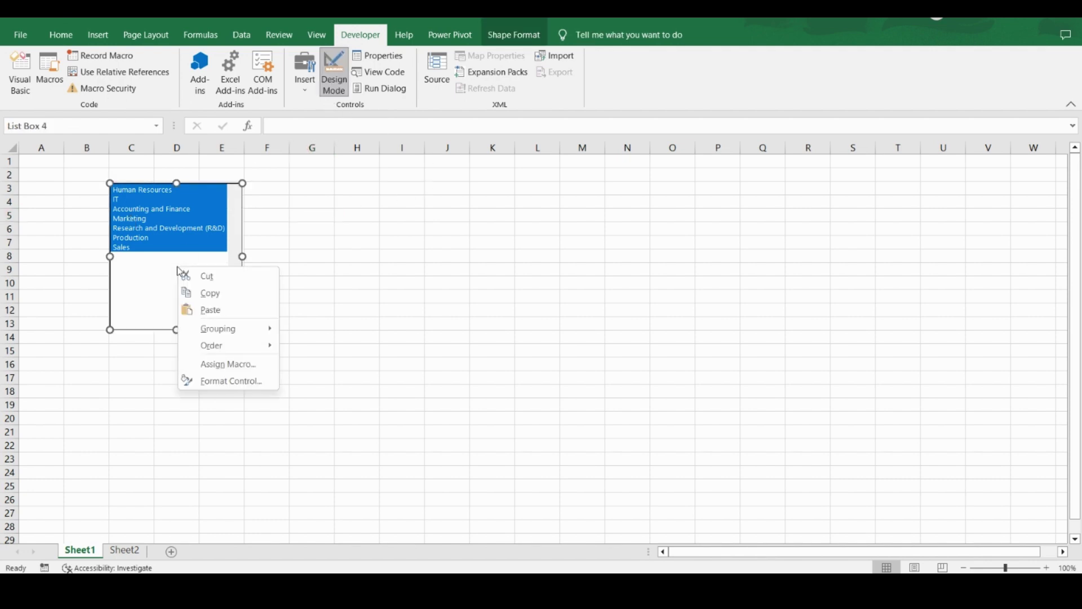
pyautogui.click(229, 382)
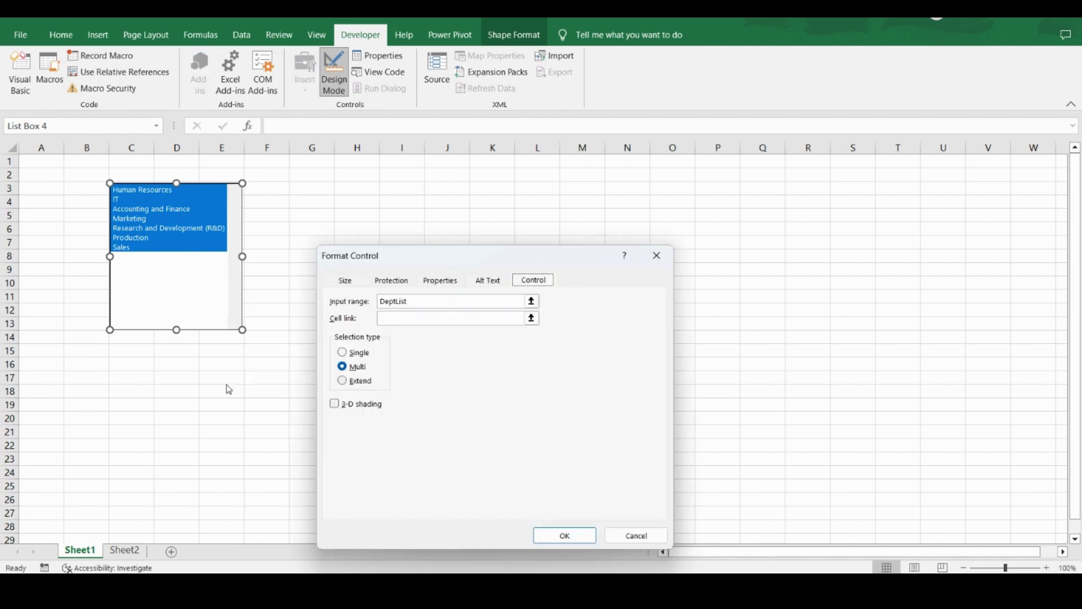
pyautogui.click(365, 387)
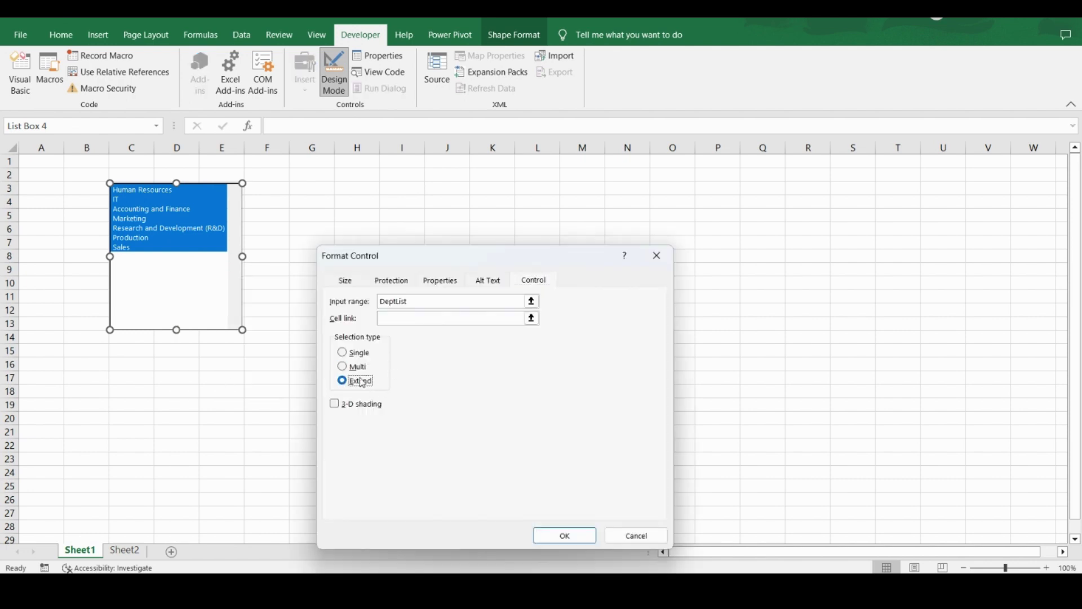
pyautogui.click(564, 541)
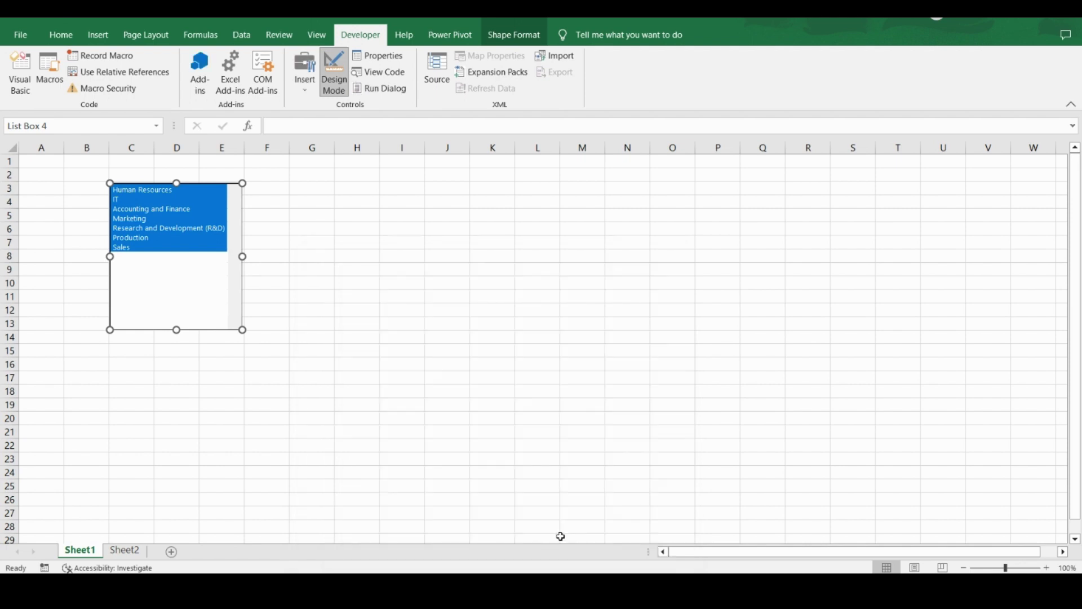
pyautogui.click(340, 72)
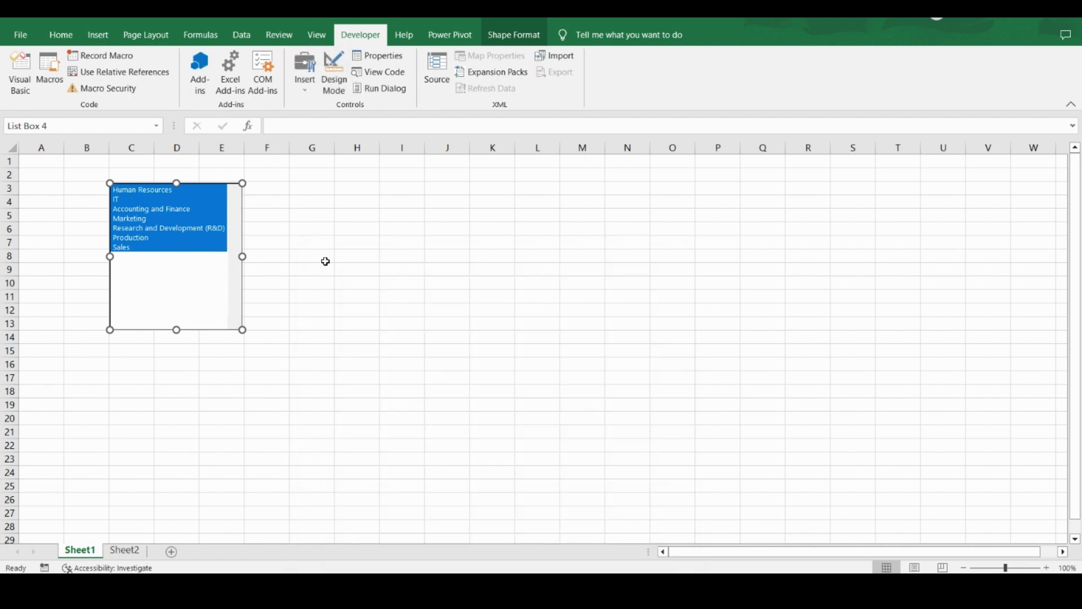
# Step: Deselect the list box and test its Extend type by choosing Production, Human Resources and Marketing one at a time
pyautogui.click(324, 259)
pyautogui.click(129, 243)
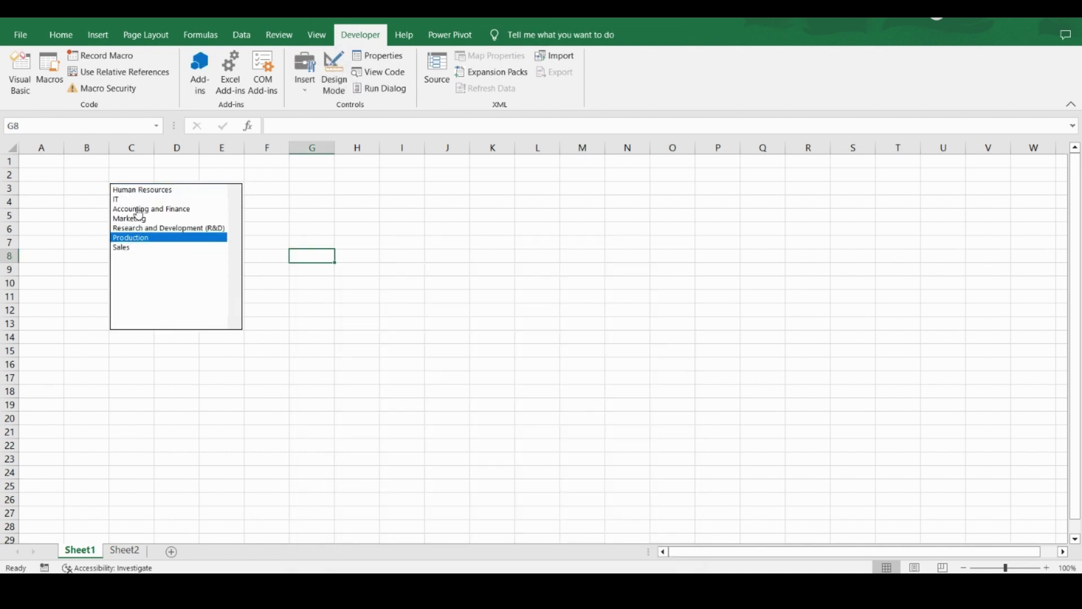
pyautogui.click(140, 191)
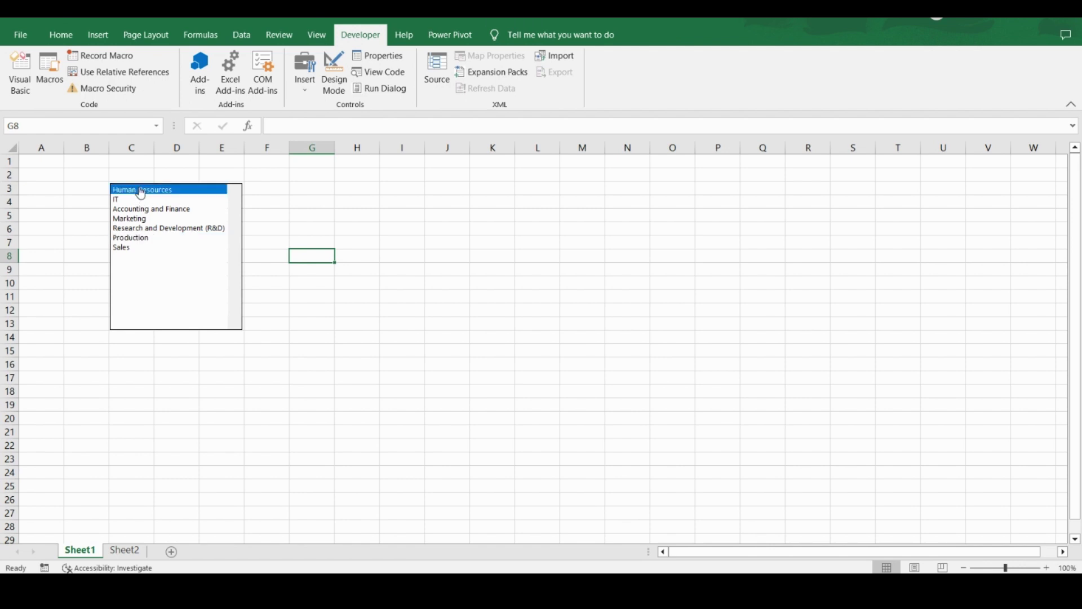
pyautogui.click(137, 221)
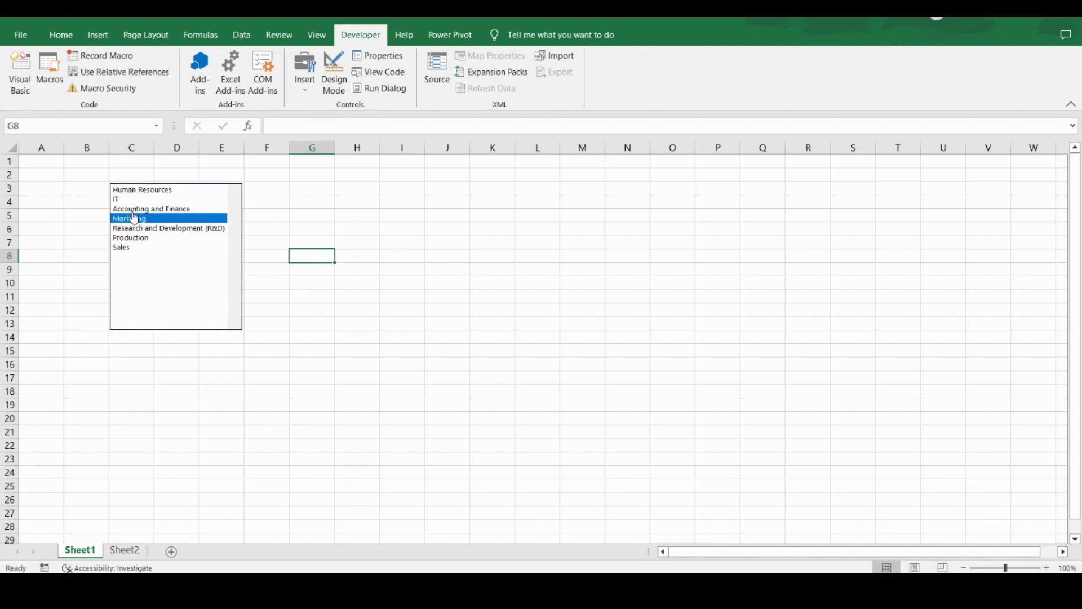
# Step: Test extended selection from Human Resources through Accounting and Finance plus Sales and Research and Development, then reduce it to Human Resources
pyautogui.click(128, 192)
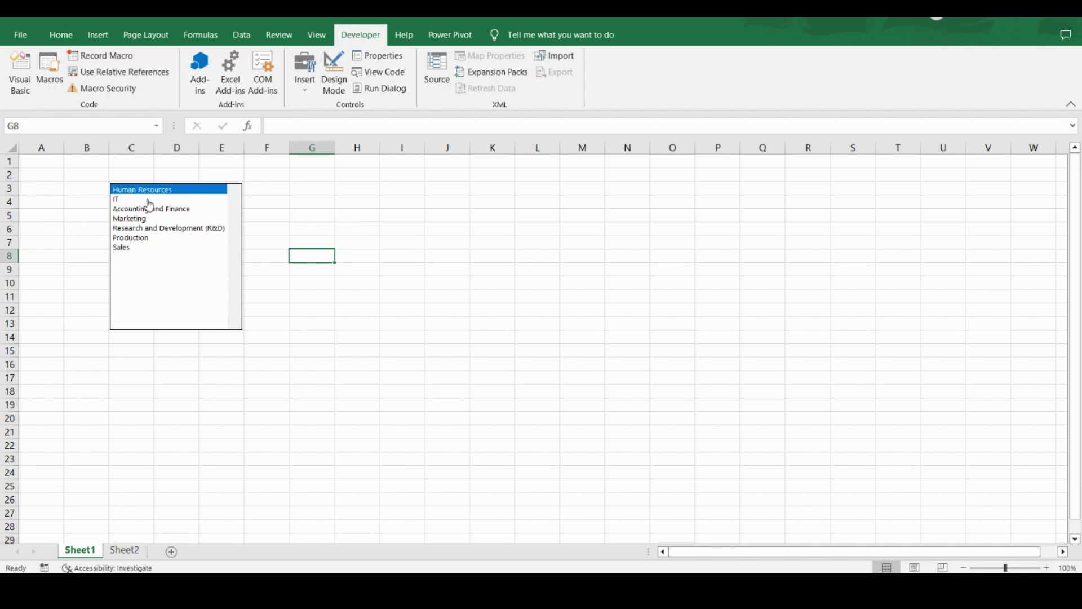
pyautogui.keyDown('shift'); pyautogui.click(120, 211); pyautogui.keyUp('shift')
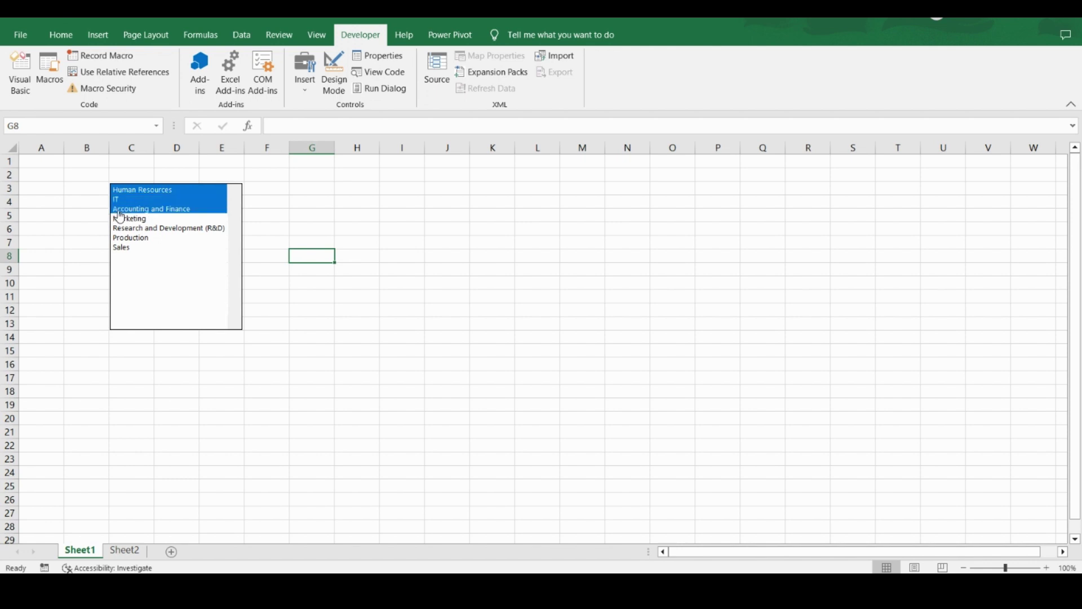
pyautogui.keyDown('ctrl'); pyautogui.click(126, 249); pyautogui.keyUp('ctrl')
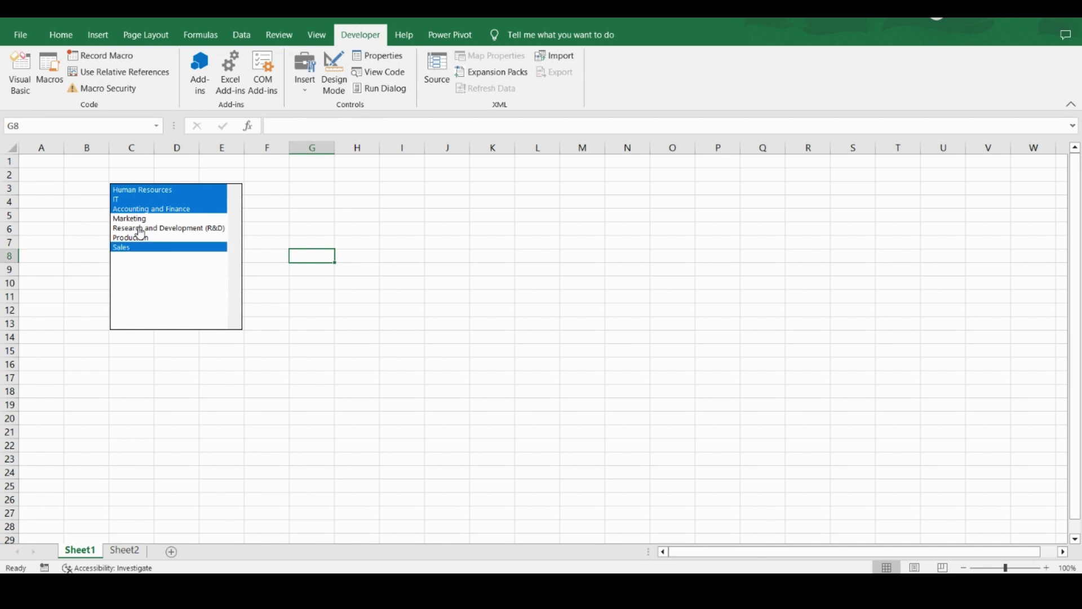
pyautogui.keyDown('ctrl'); pyautogui.click(139, 229); pyautogui.keyUp('ctrl')
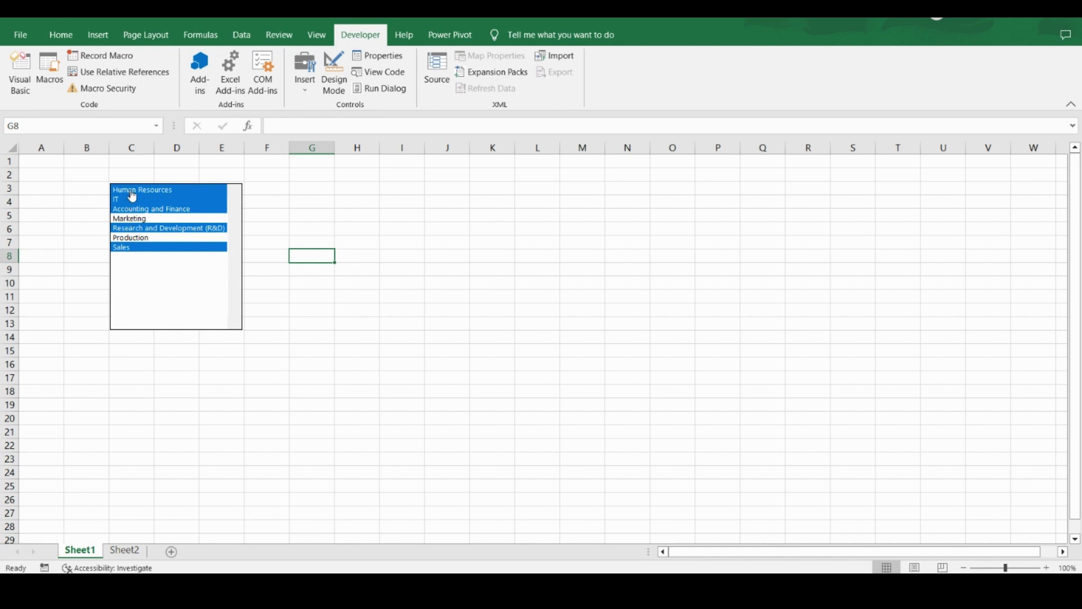
pyautogui.click(129, 257)
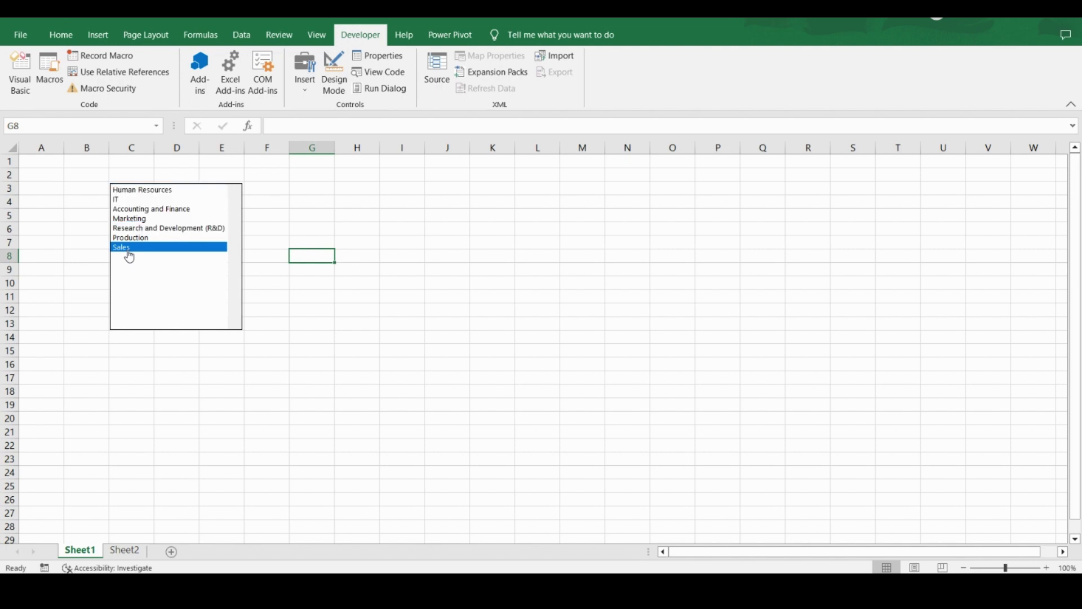
pyautogui.click(151, 194)
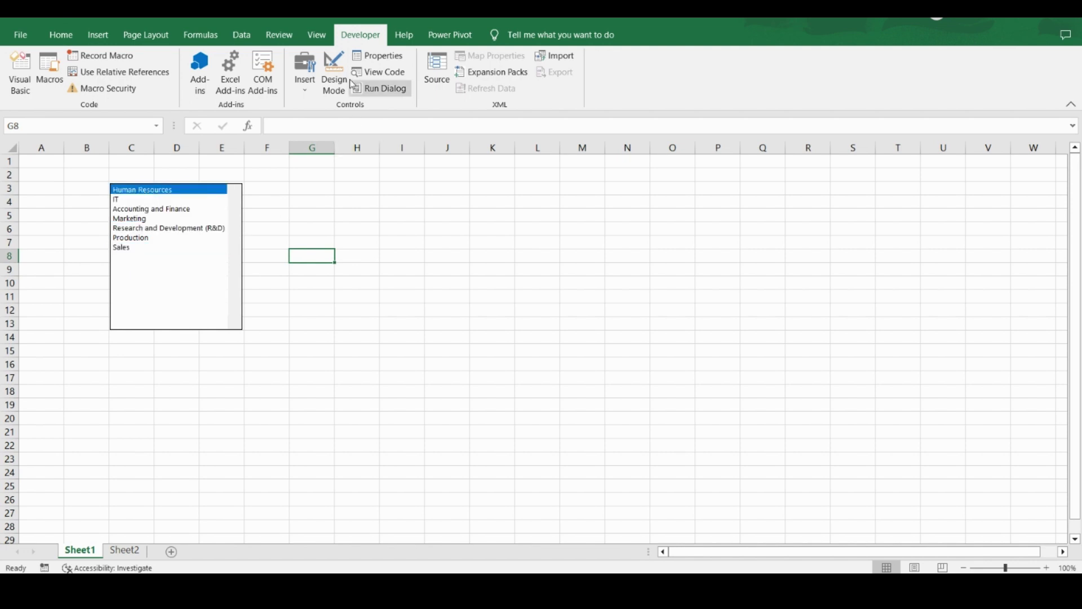
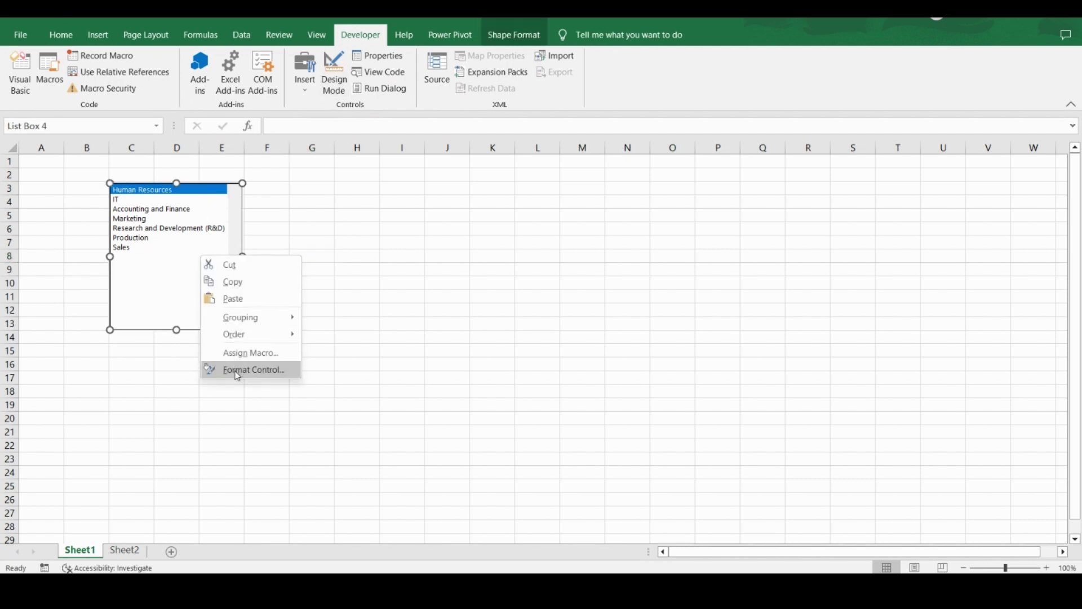
# Step: Set the list box's selection type to Single and link it to cell $G$3 in its format settings
pyautogui.click(237, 372)
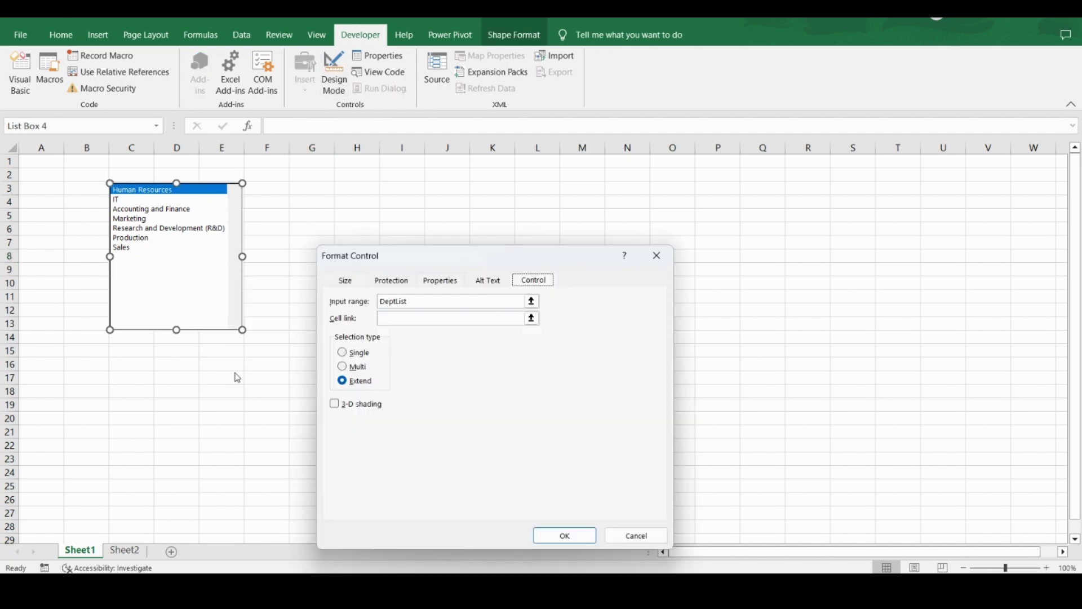
pyautogui.click(360, 356)
pyautogui.click(532, 320)
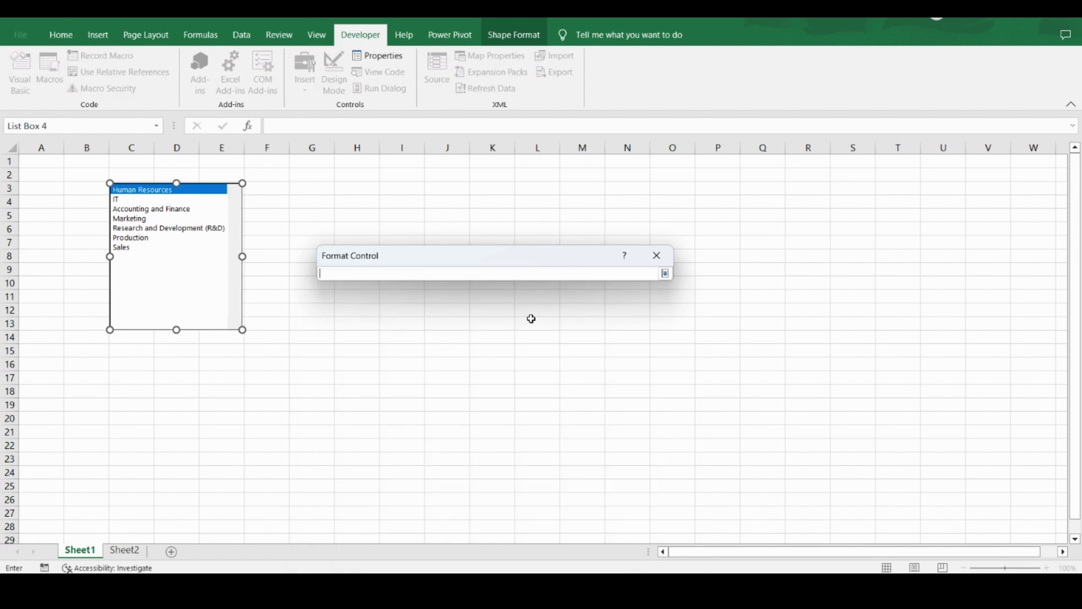
pyautogui.click(310, 186)
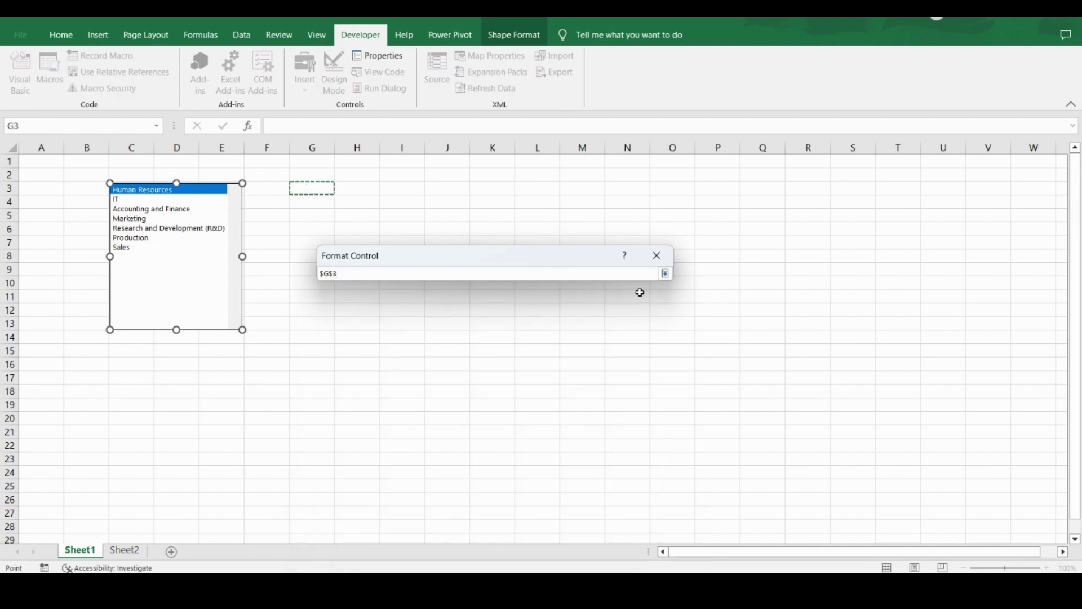
pyautogui.click(666, 274)
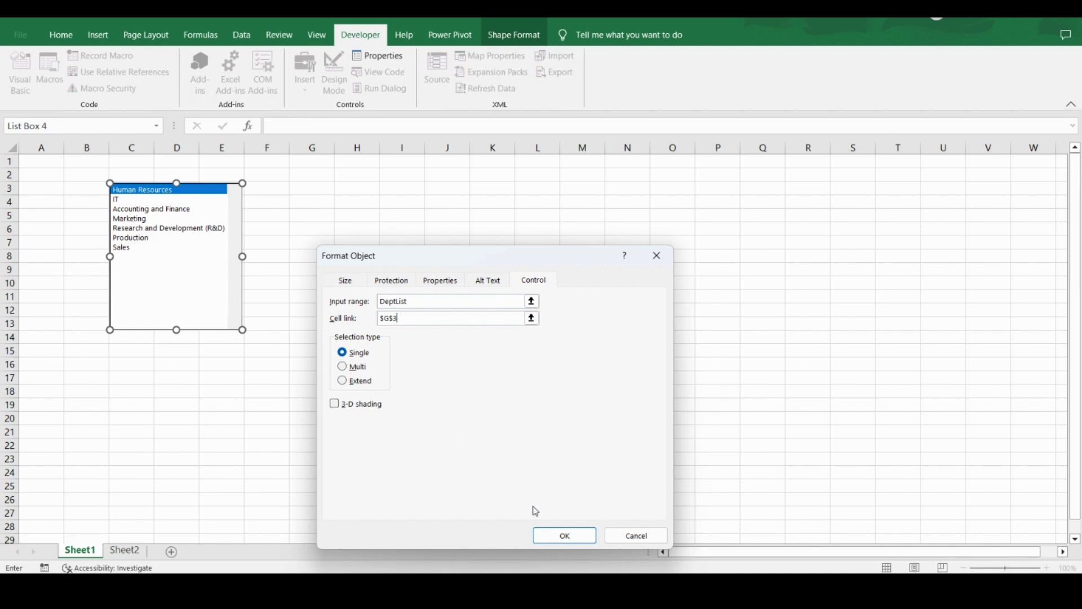
pyautogui.click(550, 536)
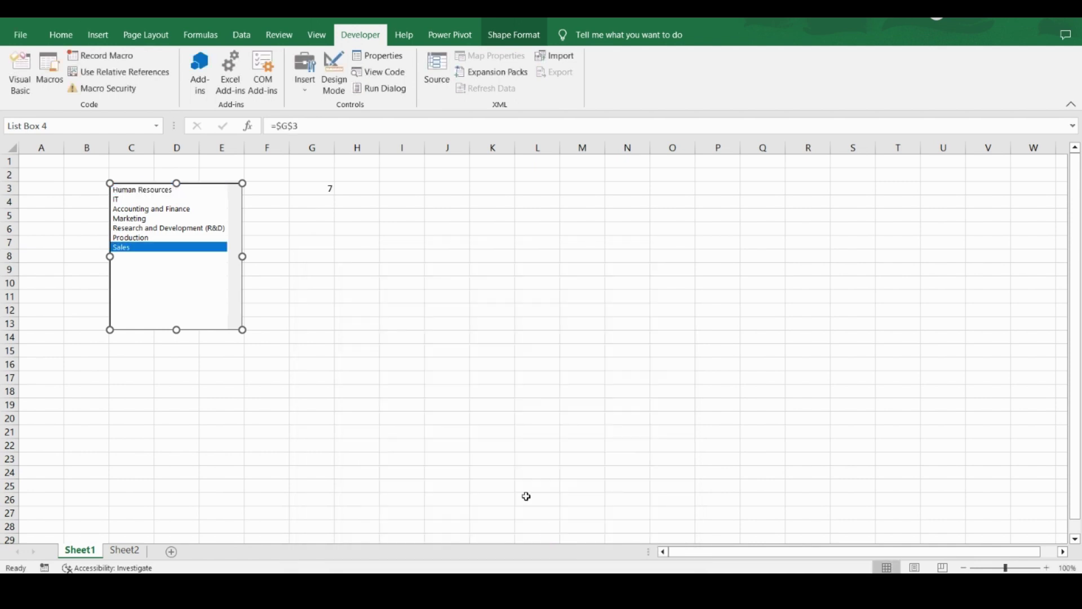
# Step: Deselect the list box, turn on design mode and test linked cell G3 by choosing each department from Human Resources to Research and Development
pyautogui.click(476, 324)
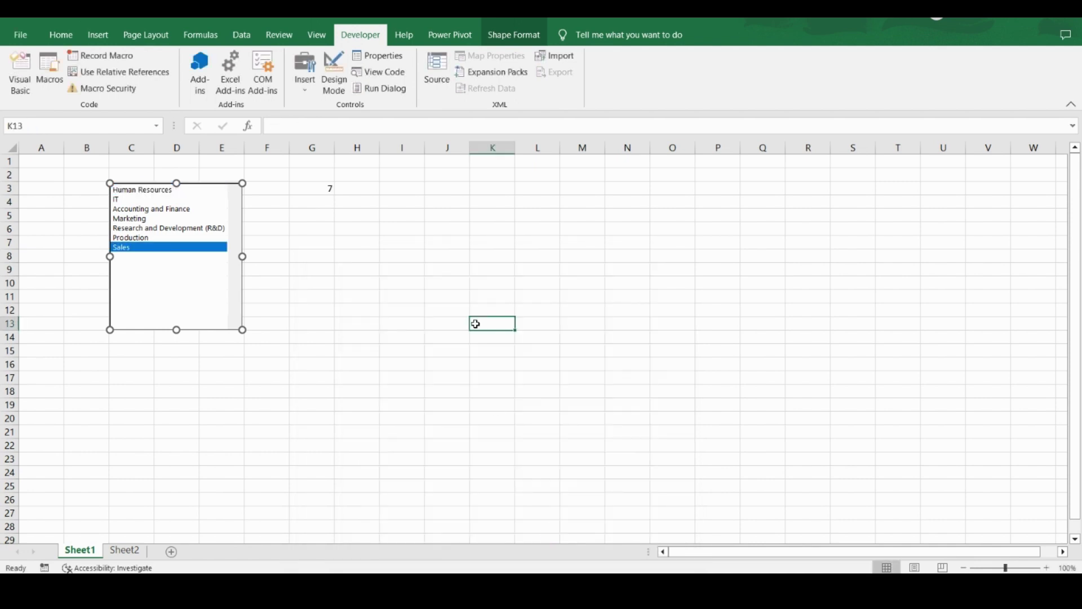
pyautogui.click(332, 90)
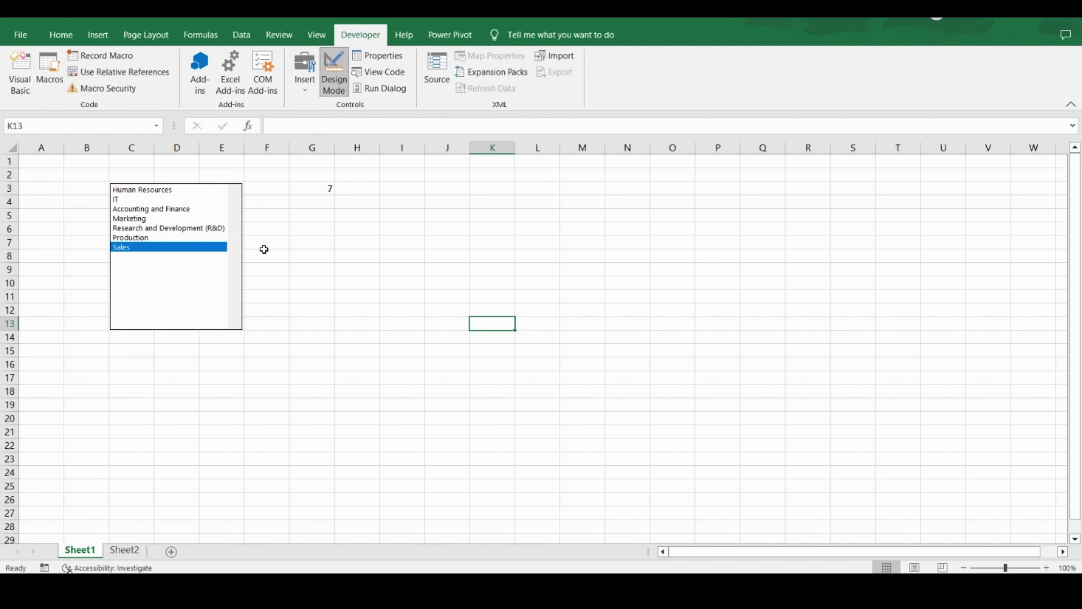
pyautogui.click(146, 194)
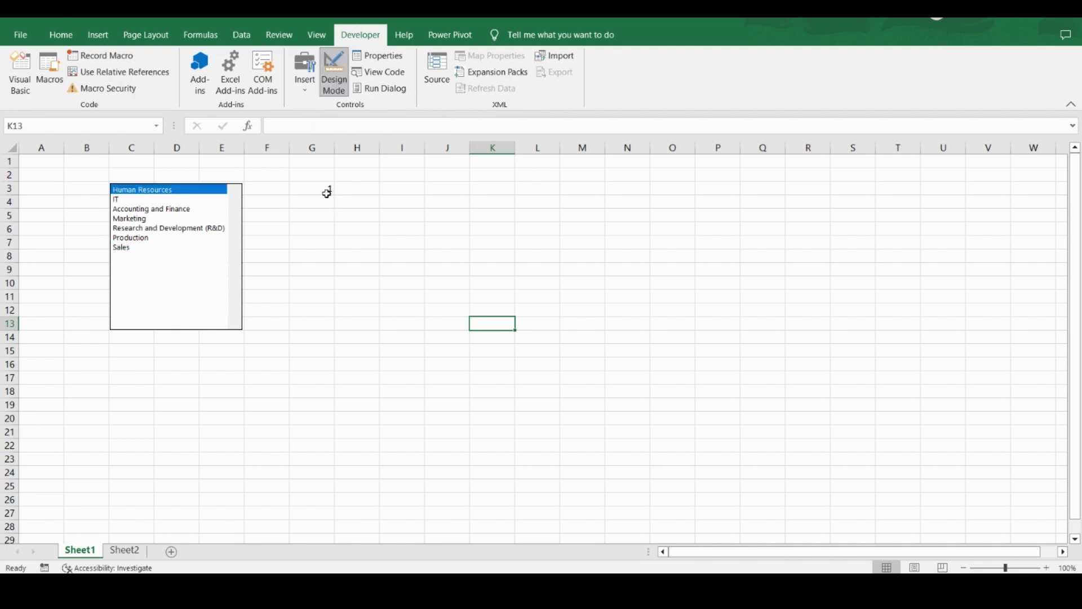
pyautogui.click(145, 200)
pyautogui.click(149, 213)
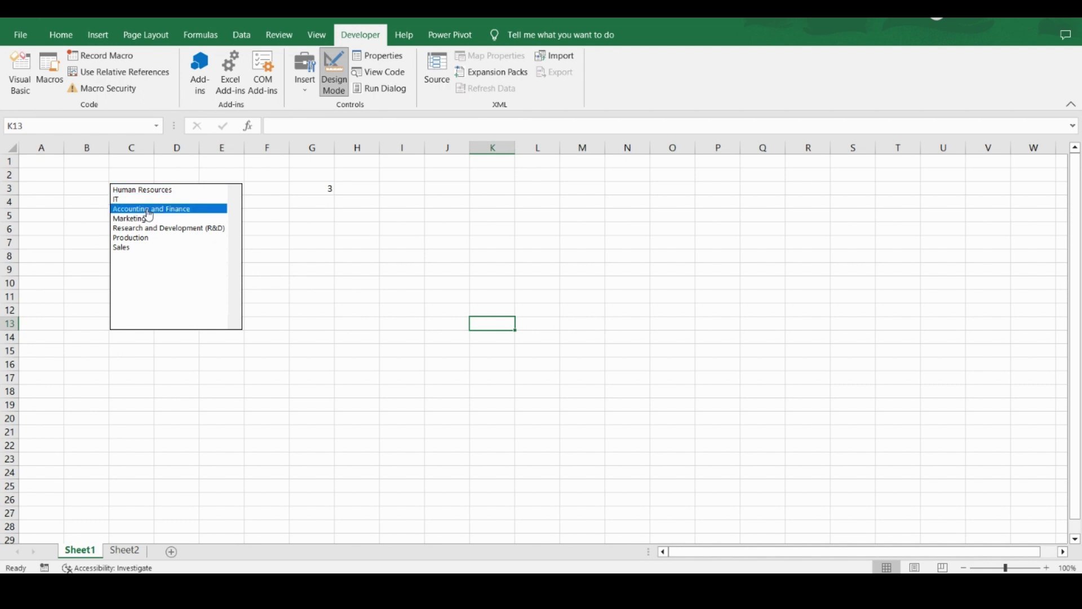
pyautogui.click(147, 223)
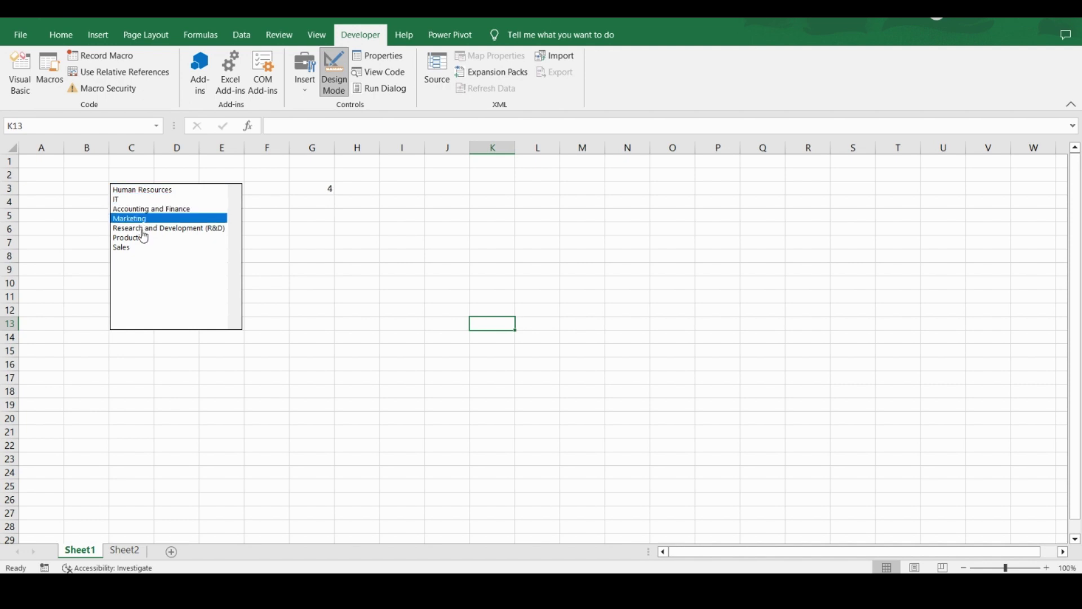
pyautogui.click(145, 229)
pyautogui.click(315, 188)
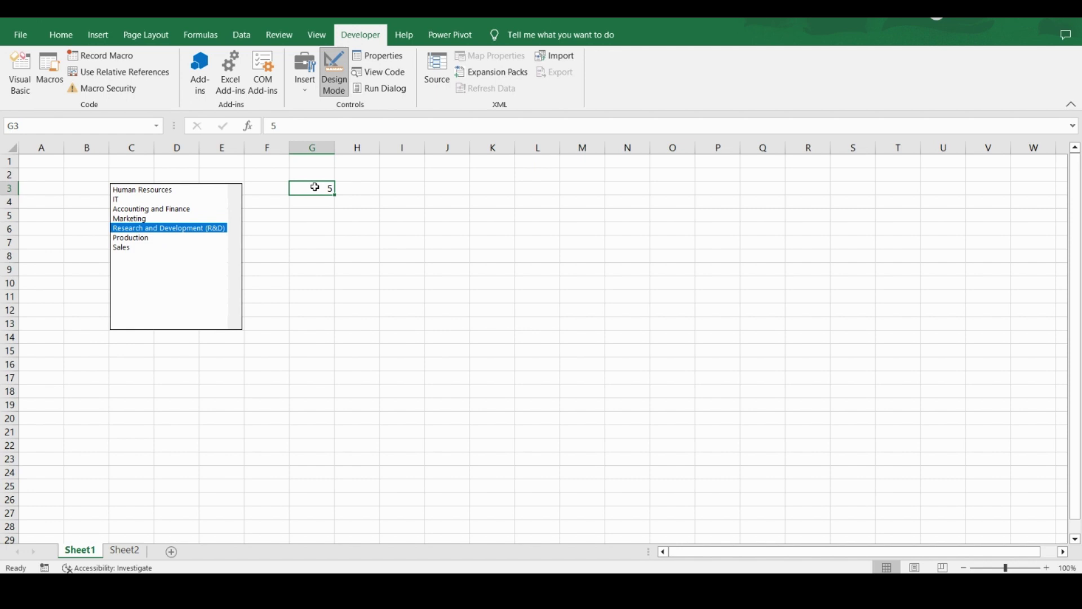
pyautogui.click(359, 191)
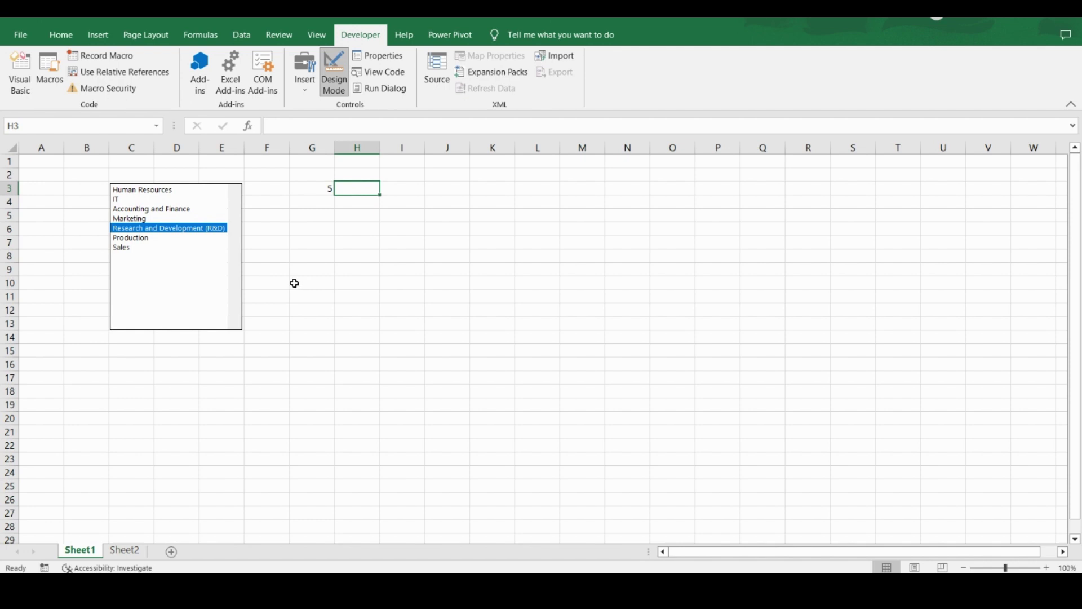
pyautogui.click(295, 265)
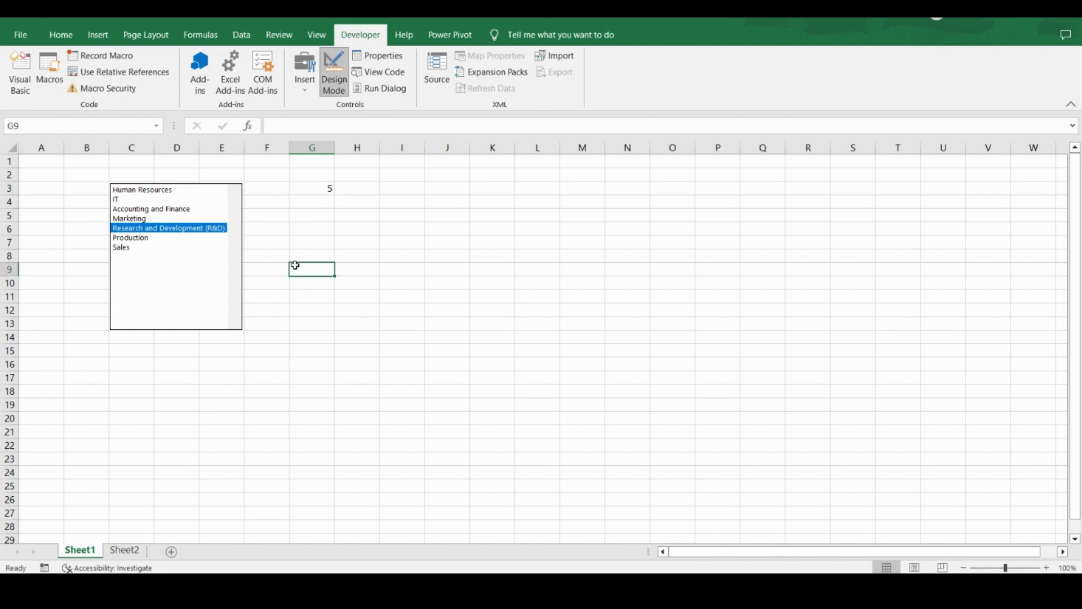
# Step: Insert an ActiveX list box about 2.04" wide and 2.29" high beside the existing list box, starting in column H at row 5
pyautogui.click(308, 93)
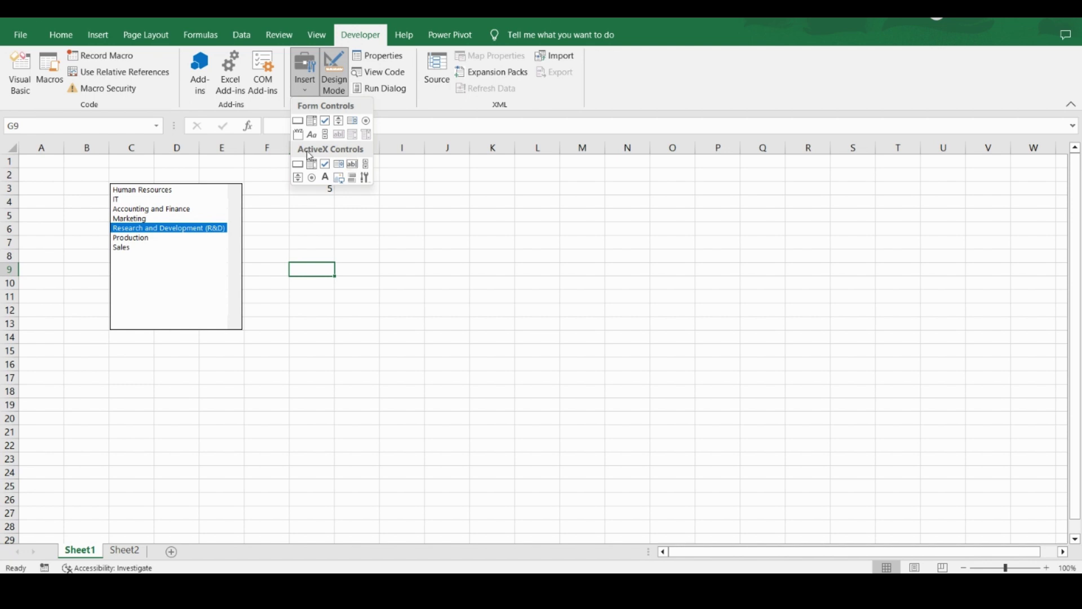
pyautogui.click(342, 170)
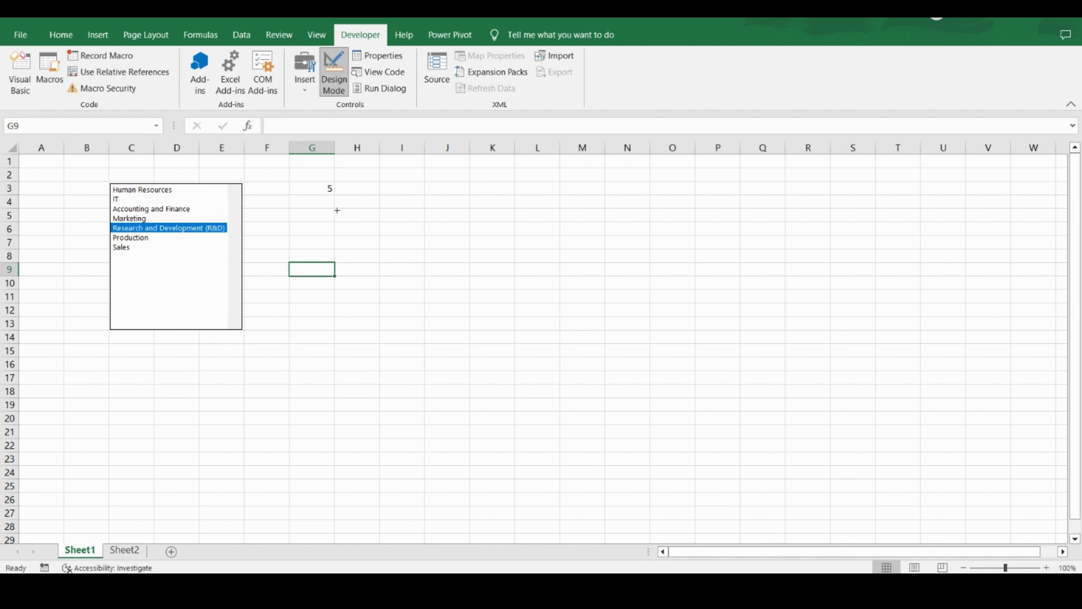
pyautogui.moveTo(337, 211); pyautogui.dragTo(476, 366)
# Step: Check the ActiveX list box's Format Control settings for control options and close them without changes
pyautogui.rightClick(436, 339)
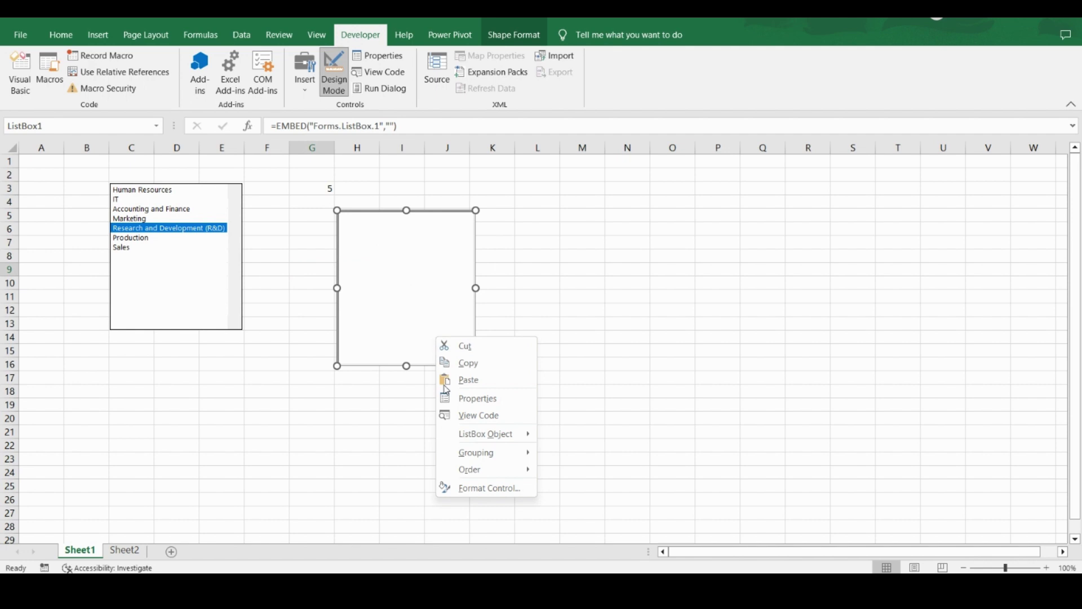
pyautogui.click(479, 490)
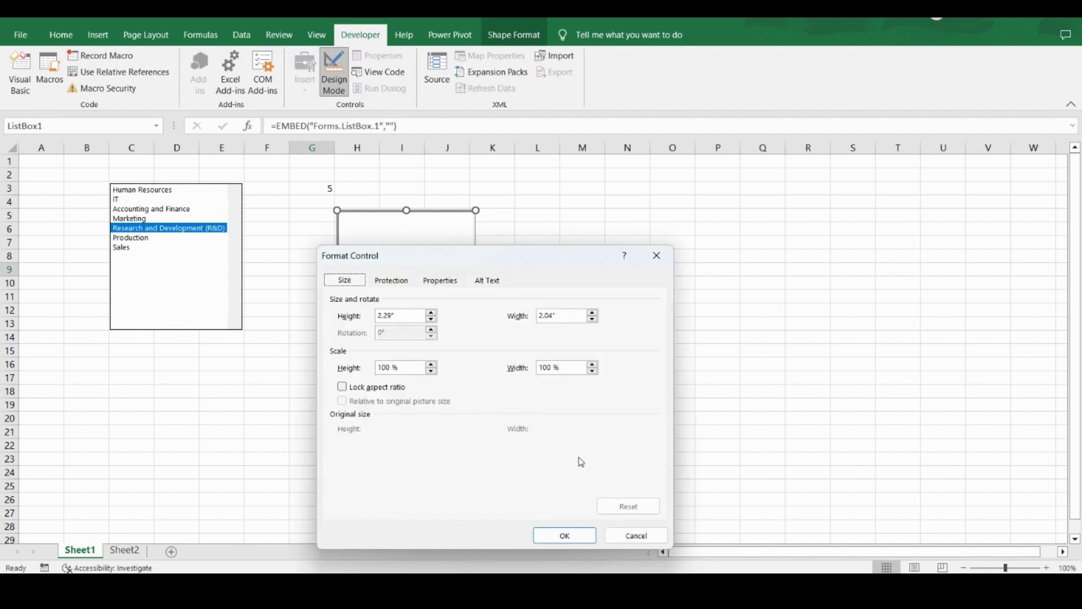
pyautogui.click(657, 256)
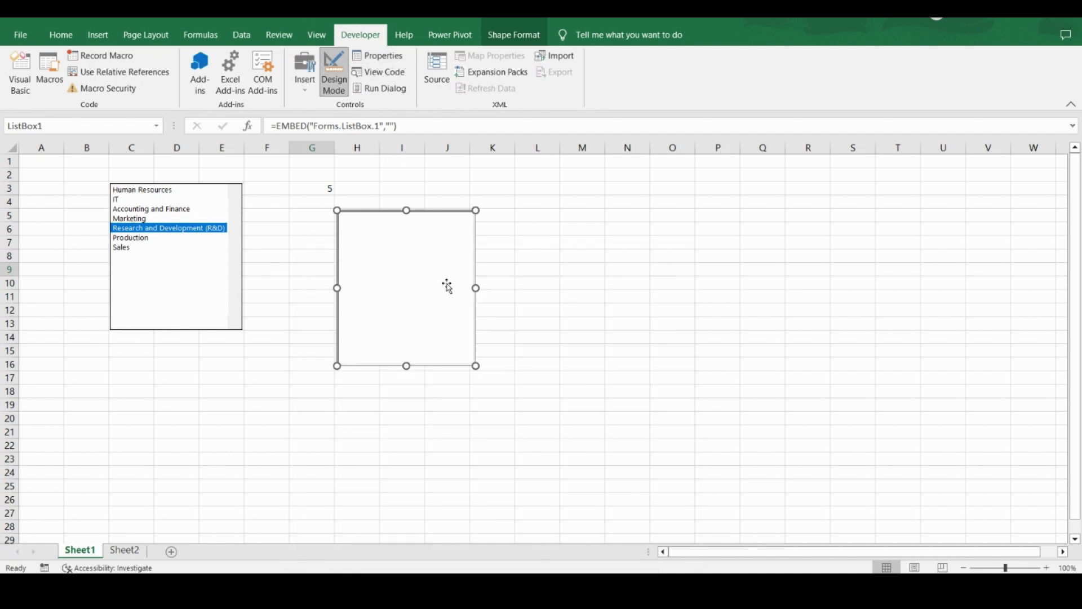
# Step: Open the ActiveX list box's properties and set its ListFillRange to DeptList
pyautogui.rightClick(426, 297)
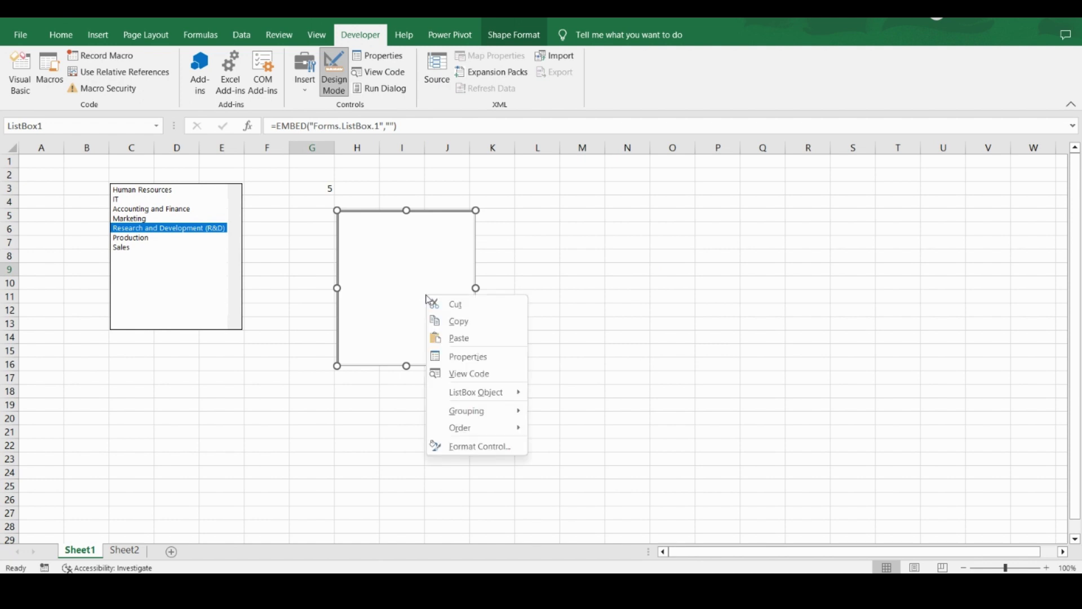
pyautogui.click(457, 357)
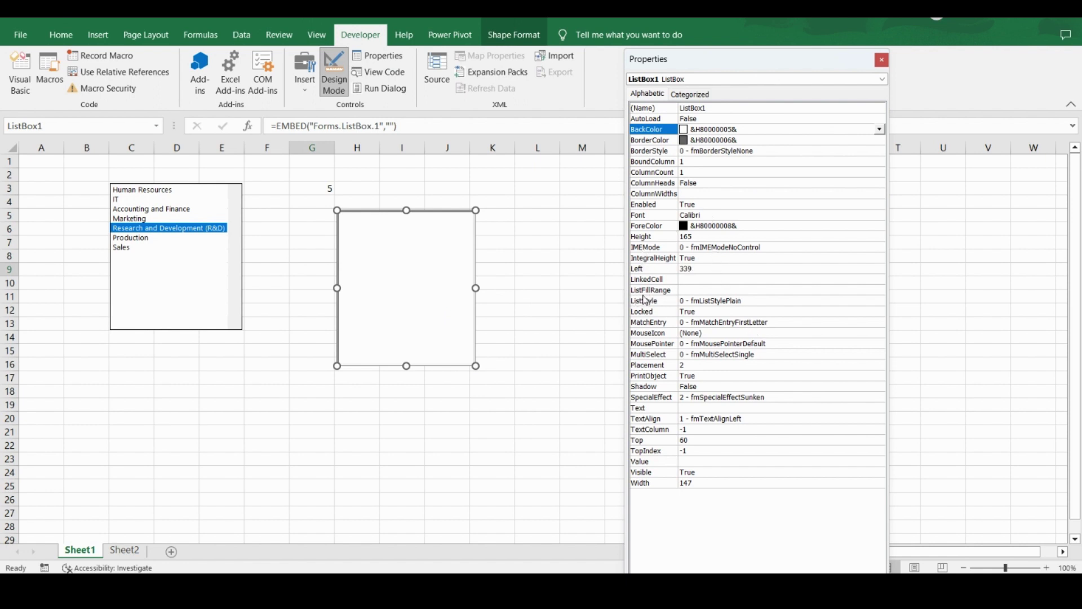
pyautogui.click(691, 290)
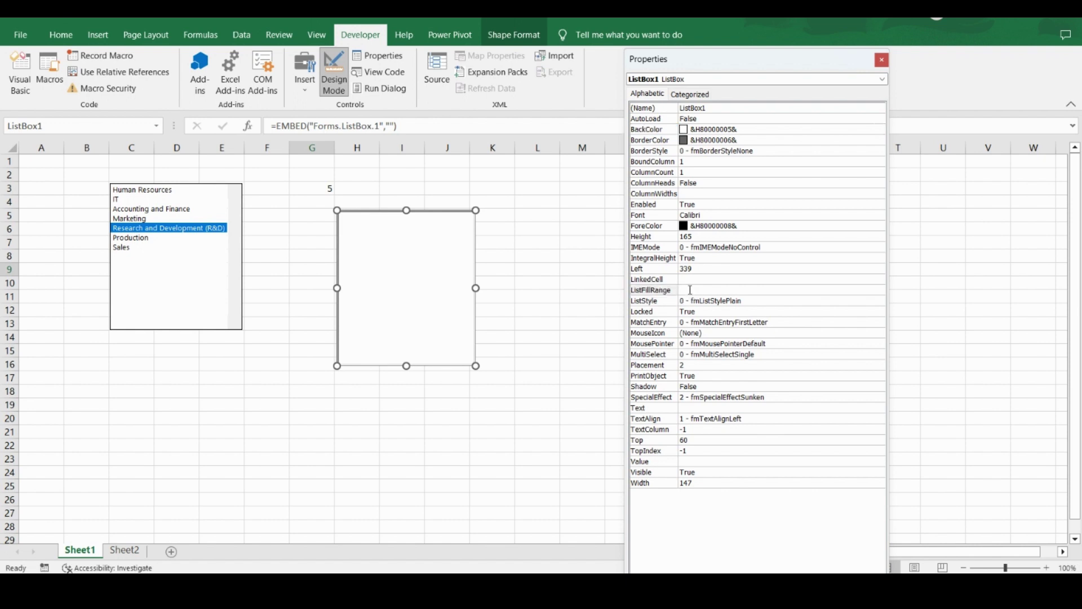
pyautogui.write('Sh')
pyautogui.press('BackSpace')
pyautogui.press('BackSpace')
pyautogui.press('BackSpace')
pyautogui.press('BackSpace')
pyautogui.press('BackSpace')
pyautogui.press('BackSpace')
pyautogui.press('BackSpace')
pyautogui.press('BackSpace')
pyautogui.press('BackSpace')
pyautogui.press('BackSpace')
pyautogui.press('BackSpace')
# Step: Apply the fill range and set the ActiveX list box's MousePointer property to 1 - fmMousePointerArrow
pyautogui.click(876, 345)
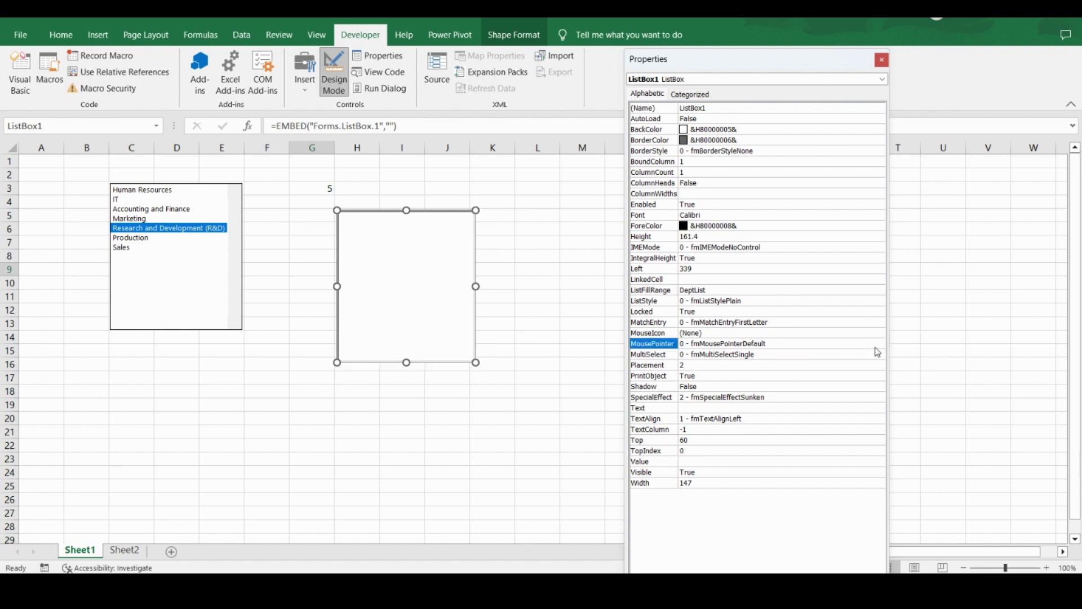
pyautogui.click(880, 343)
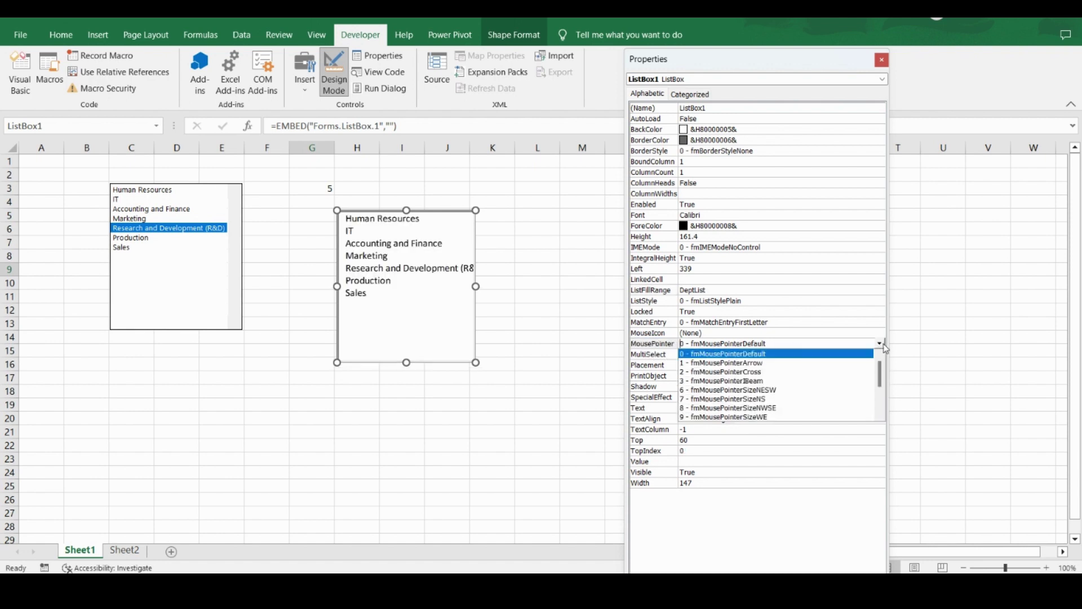
pyautogui.click(814, 363)
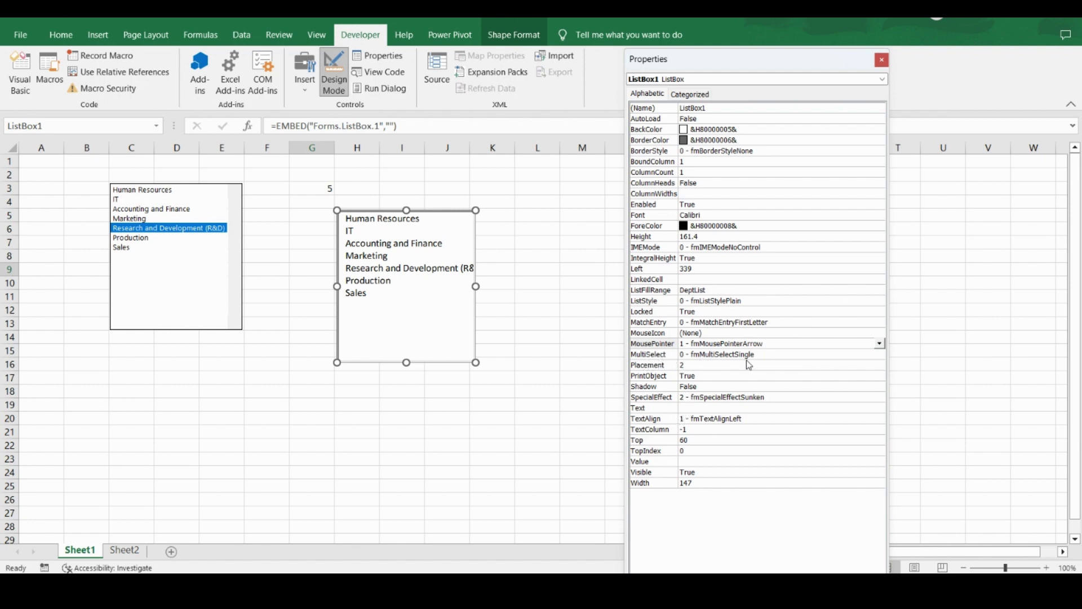
# Step: Examine the ActiveX list box's MultiSelect options and its properties grouped by category, then close the properties
pyautogui.click(763, 355)
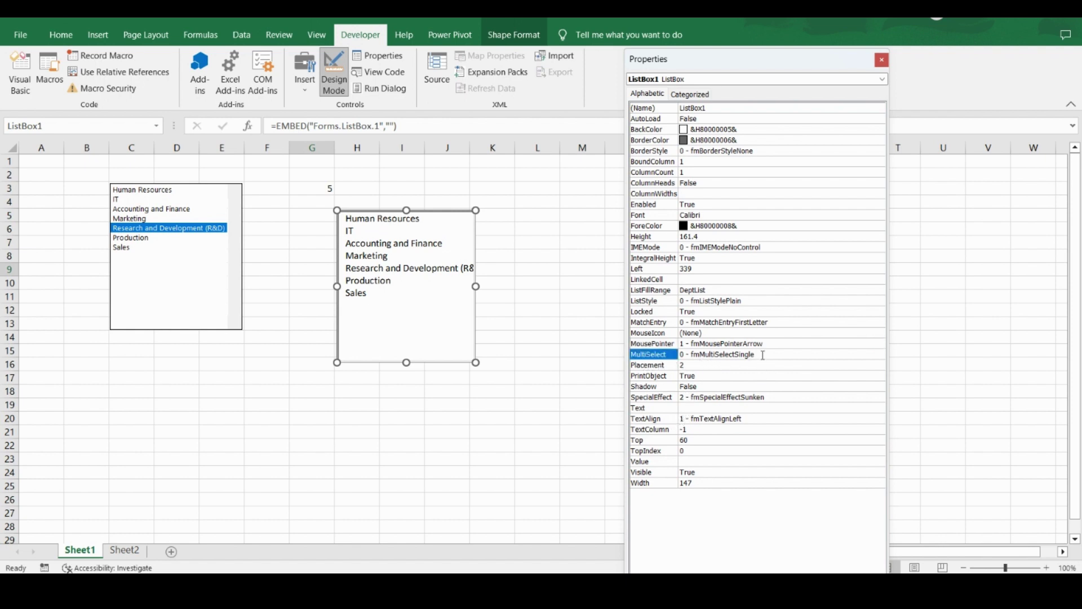
pyautogui.click(880, 354)
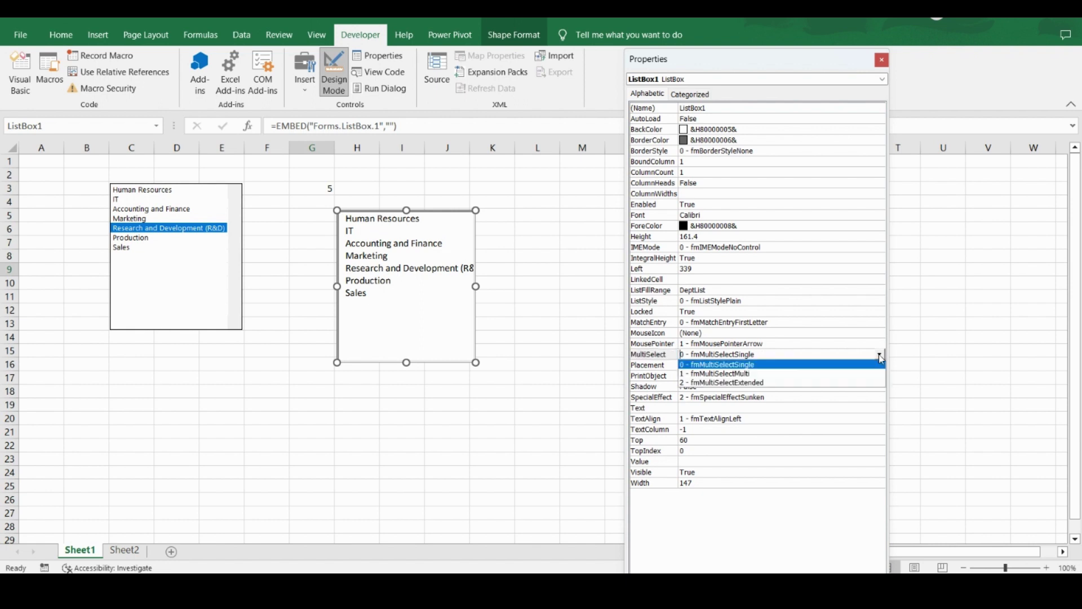
pyautogui.click(880, 355)
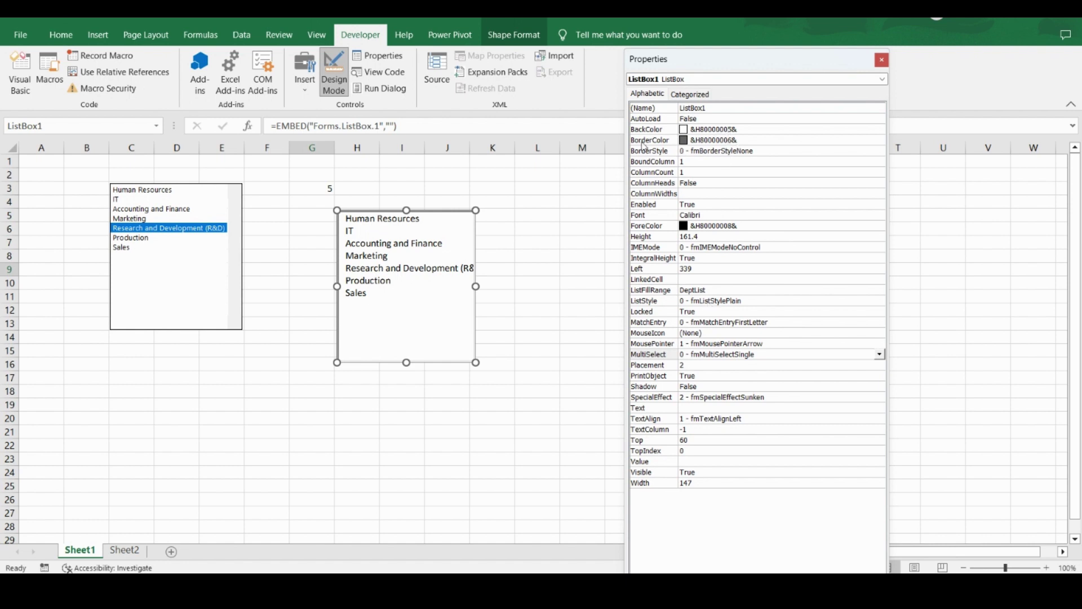
pyautogui.click(693, 97)
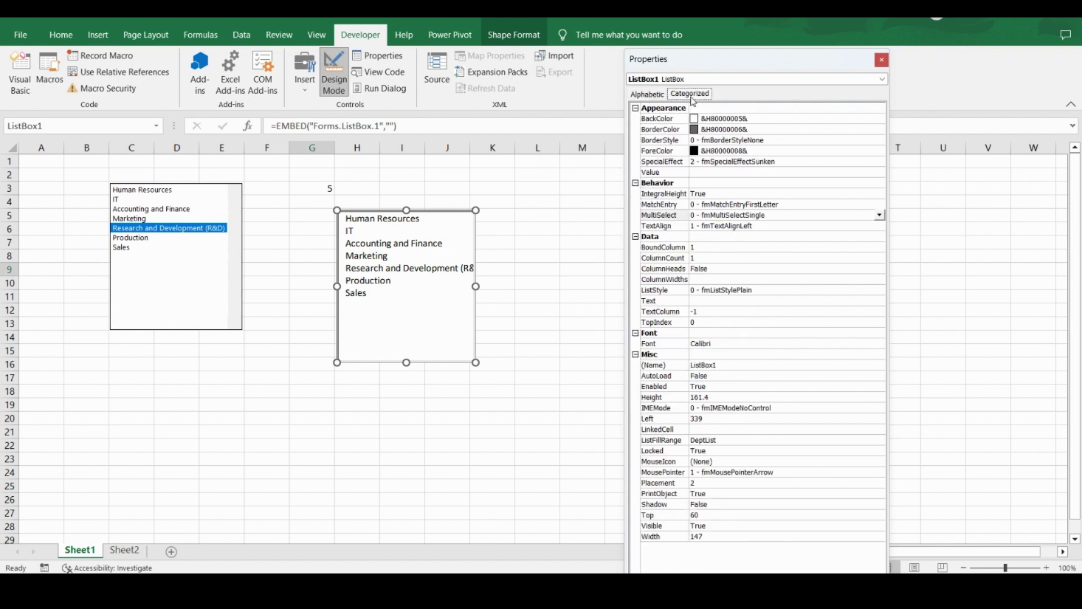
pyautogui.click(883, 61)
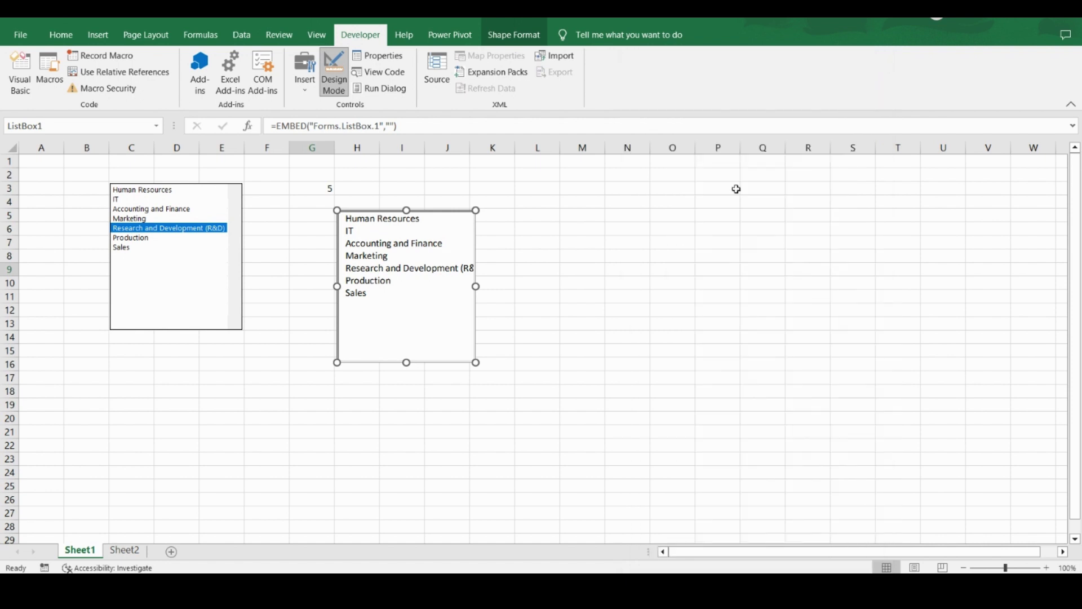
# Step: Leave design mode and try single selection in the ActiveX list box, moving from Human Resources down to Research and Development
pyautogui.click(585, 269)
pyautogui.click(341, 93)
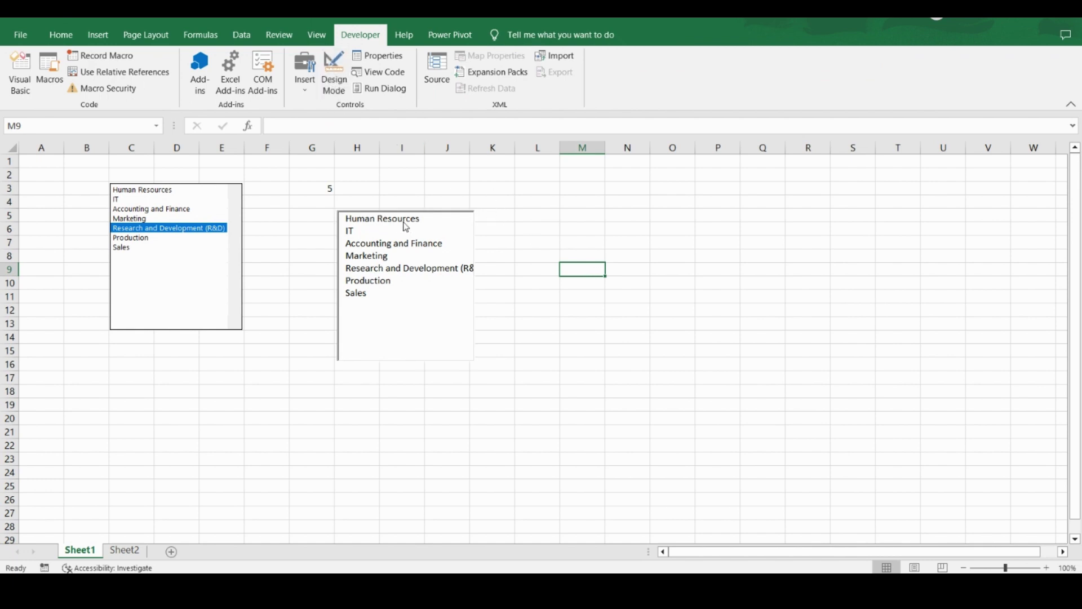
pyautogui.click(432, 182)
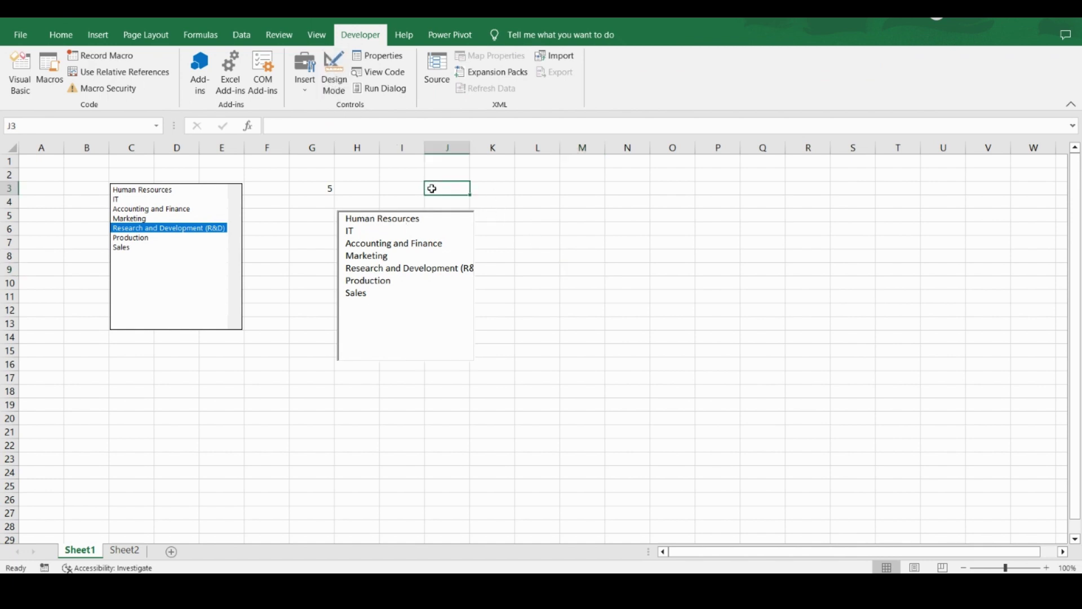
pyautogui.click(383, 221)
pyautogui.click(356, 231)
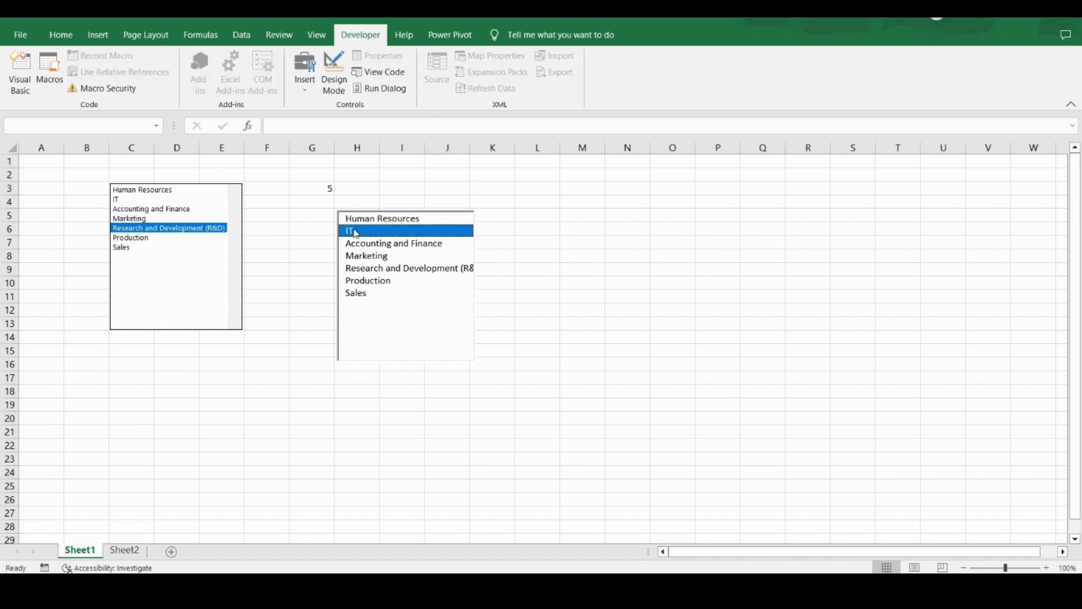
pyautogui.click(364, 245)
pyautogui.click(364, 257)
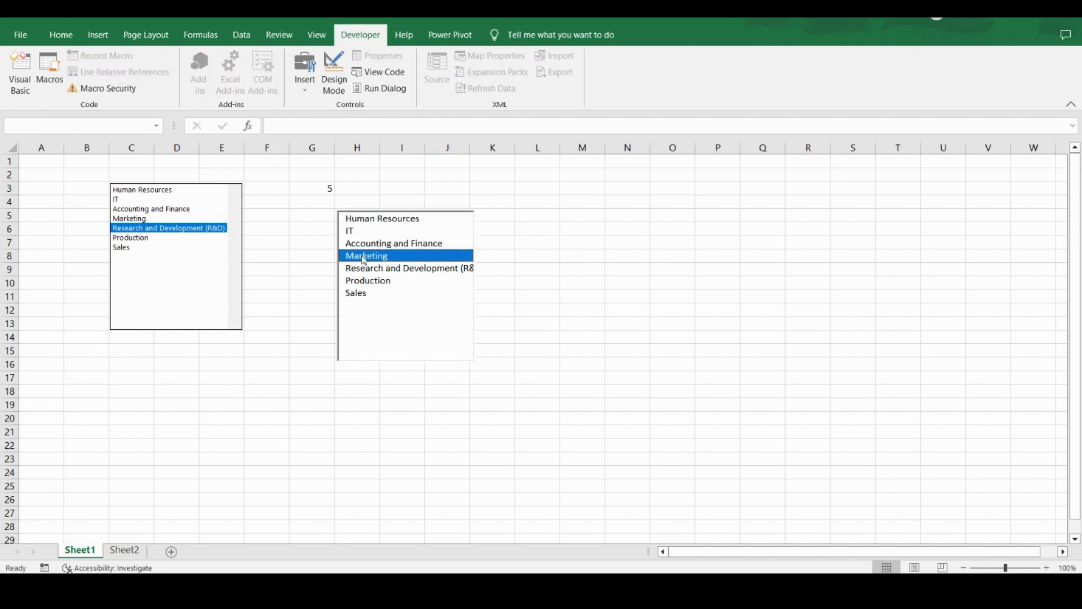
pyautogui.click(365, 269)
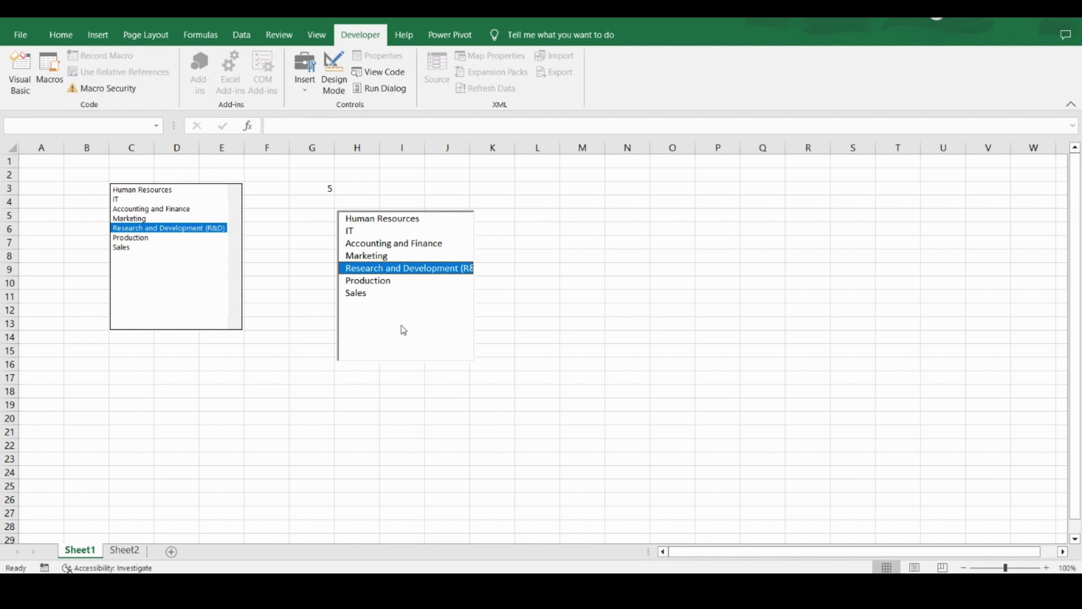
# Step: Set the ActiveX list box's MousePointer property to 2 - fmMousePointerCross in design mode, then leave design mode
pyautogui.click(334, 72)
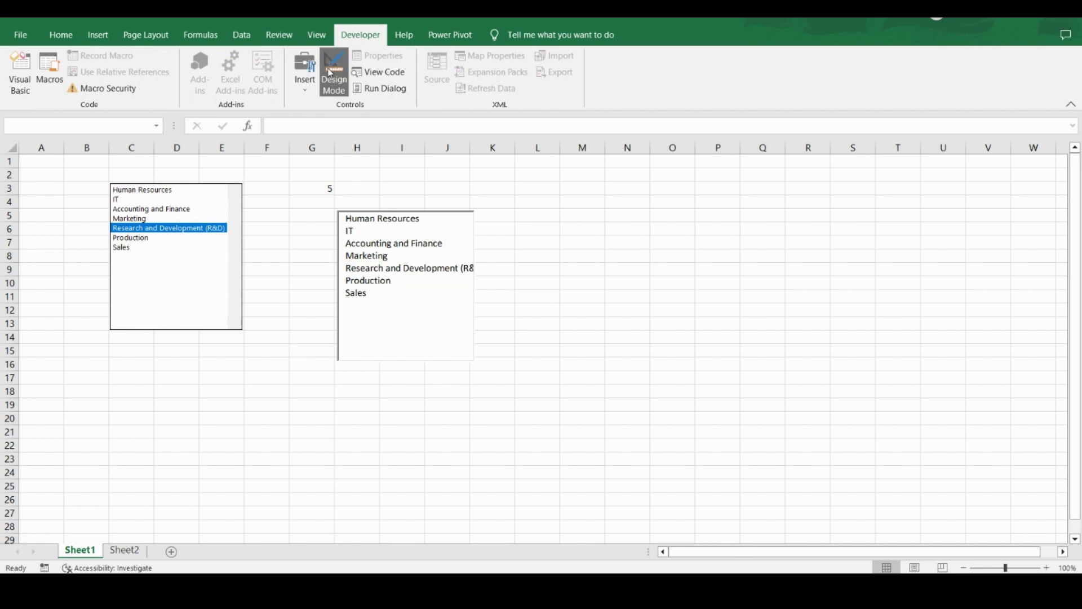
pyautogui.click(447, 188)
pyautogui.click(396, 237)
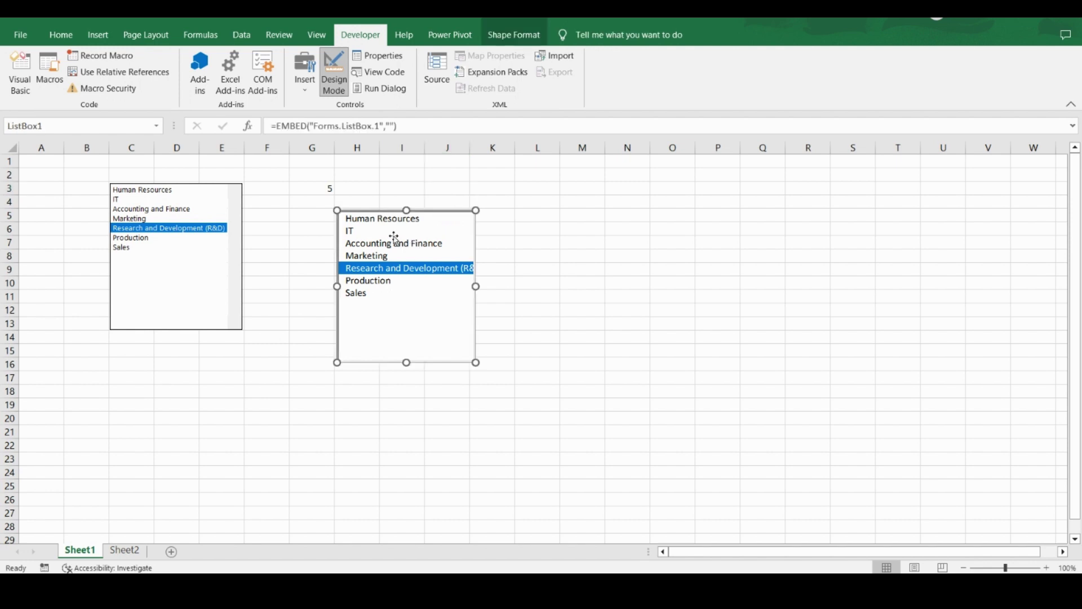
pyautogui.click(387, 57)
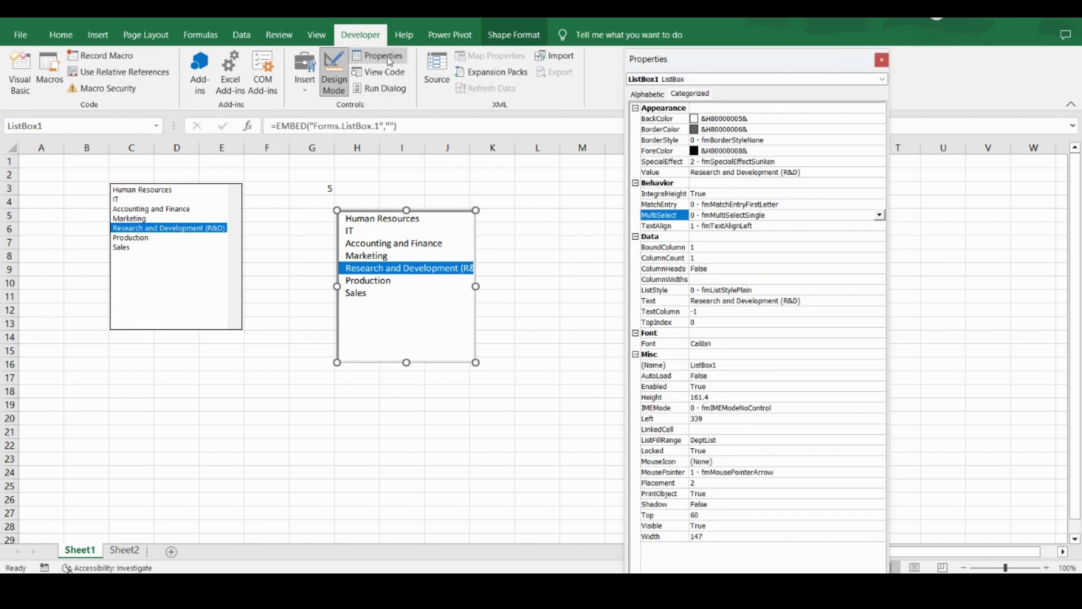
pyautogui.click(654, 95)
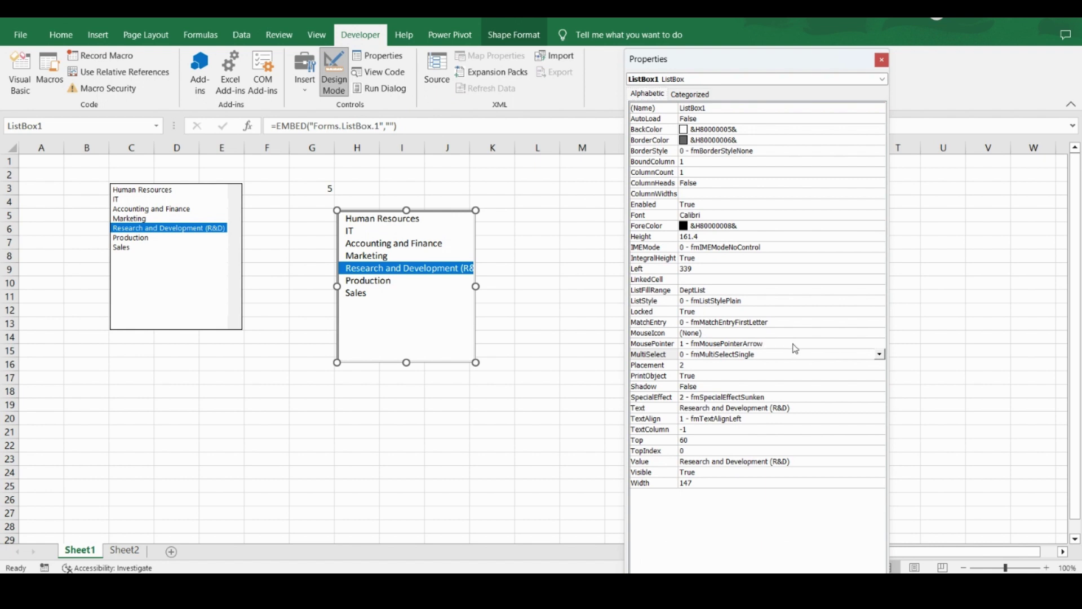
pyautogui.click(797, 344)
pyautogui.click(881, 345)
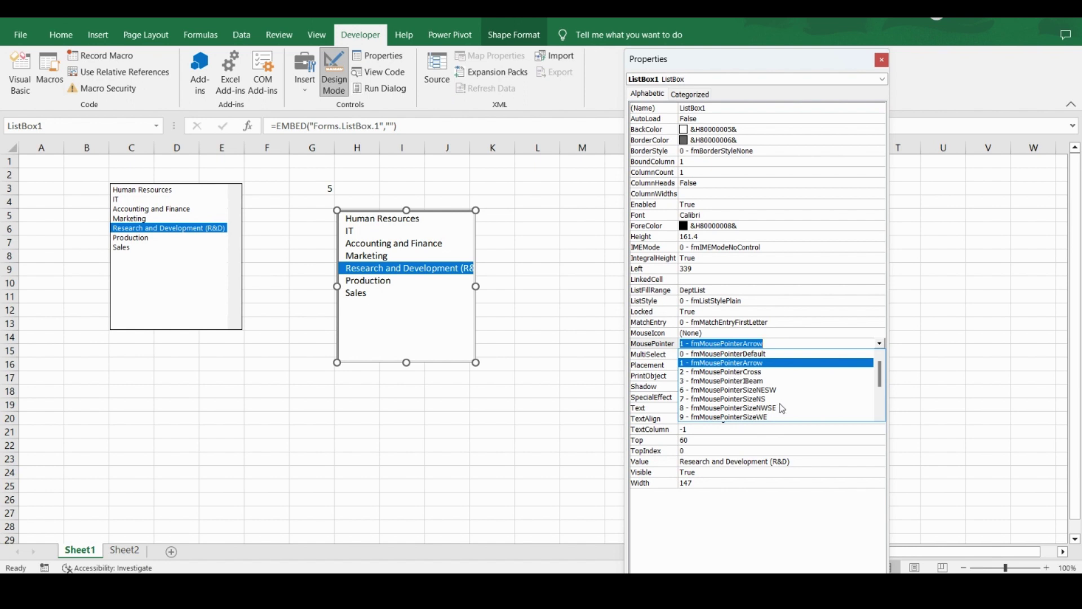
pyautogui.click(772, 373)
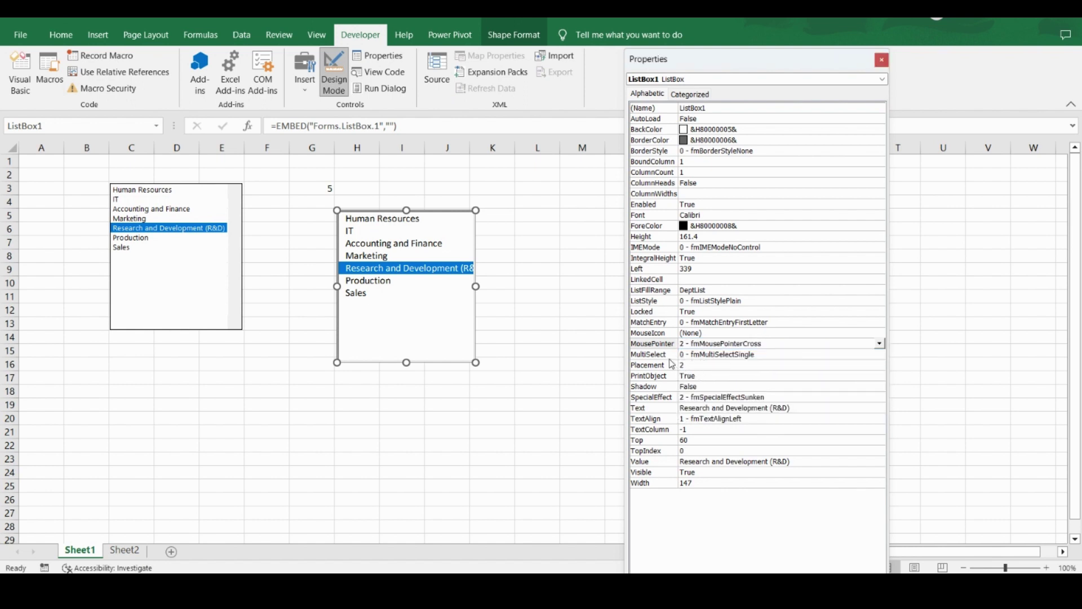
pyautogui.click(881, 61)
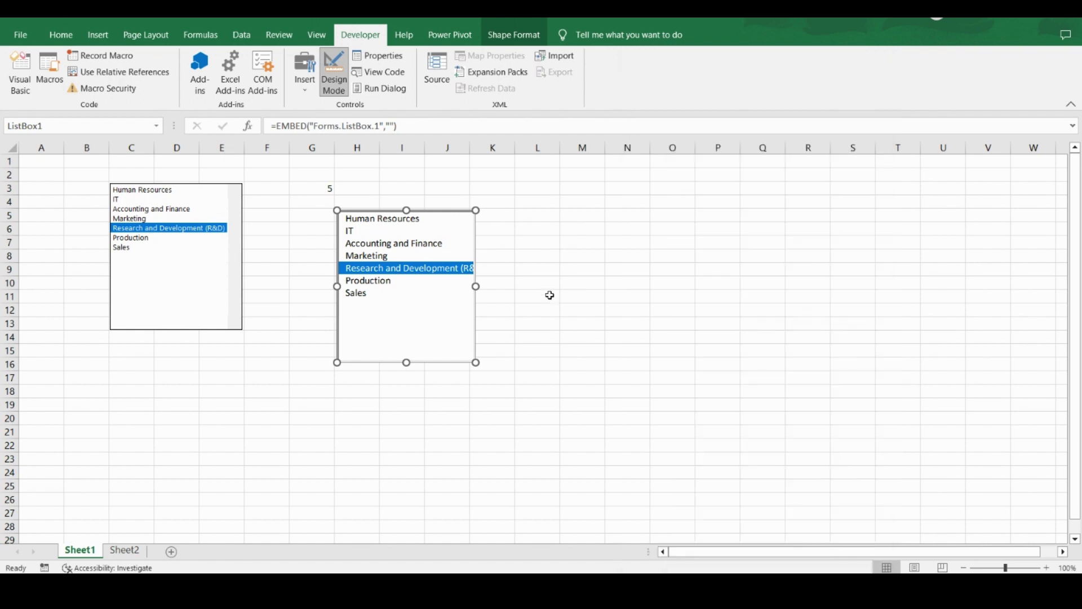
pyautogui.click(331, 71)
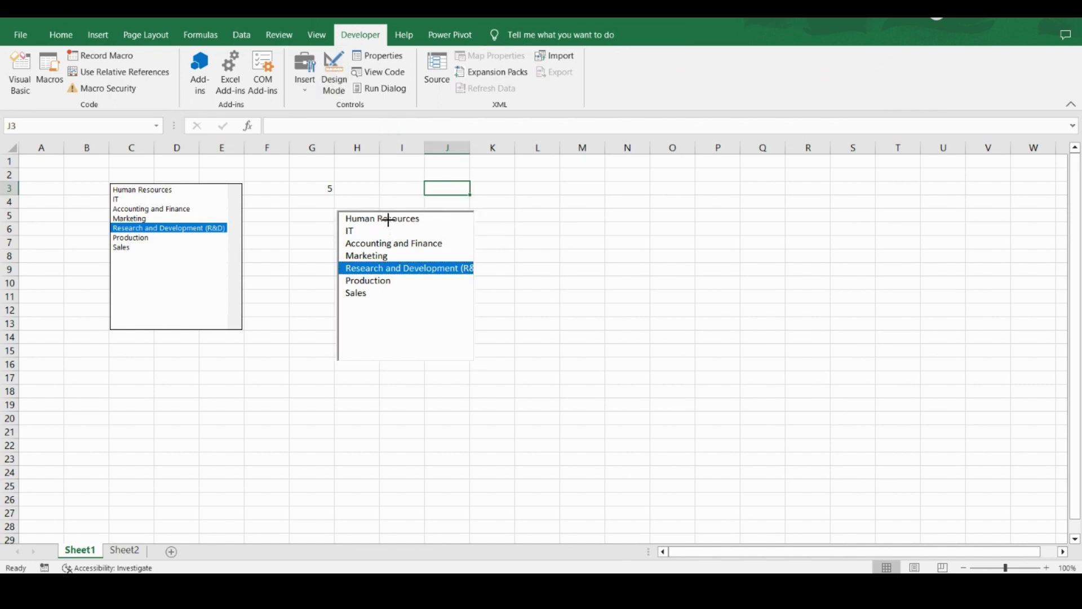
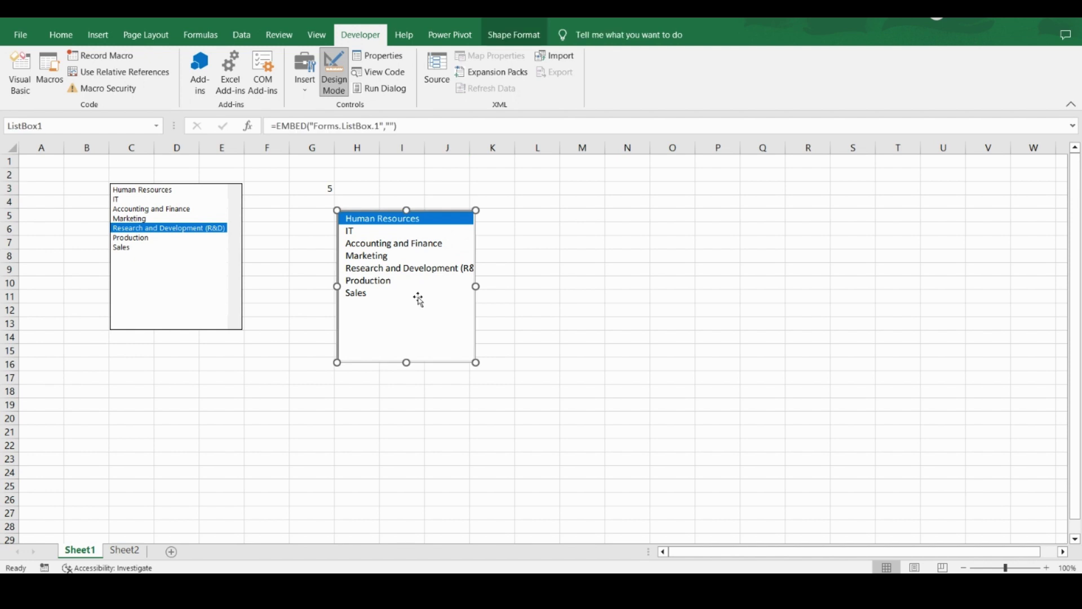
# Step: Set the ActiveX list box's MultiSelect property to 1 - fmMultiSelectMulti and close its properties
pyautogui.click(379, 56)
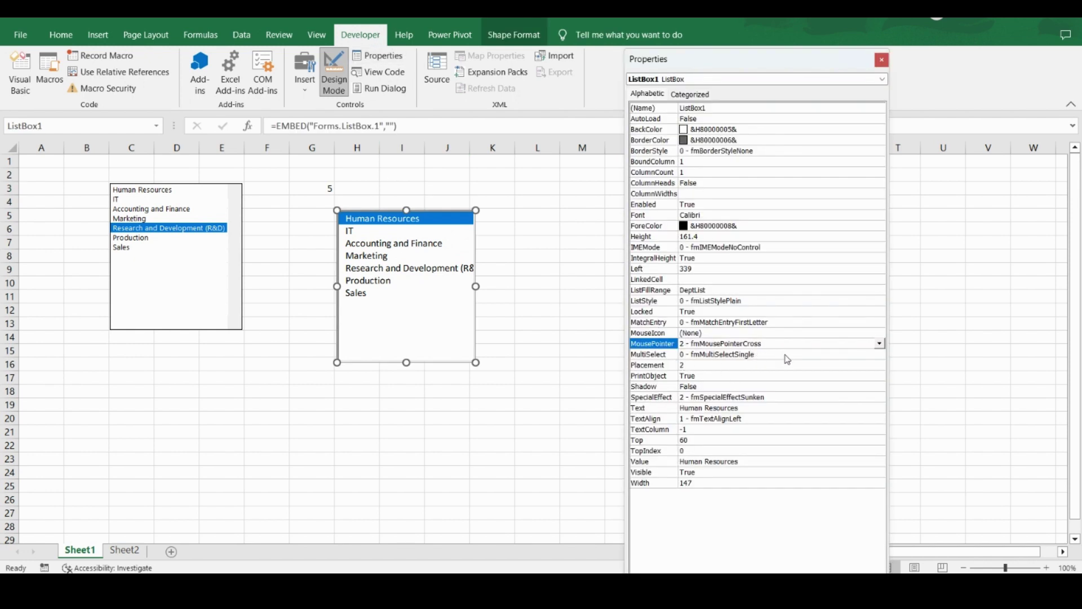
pyautogui.click(786, 355)
pyautogui.click(879, 355)
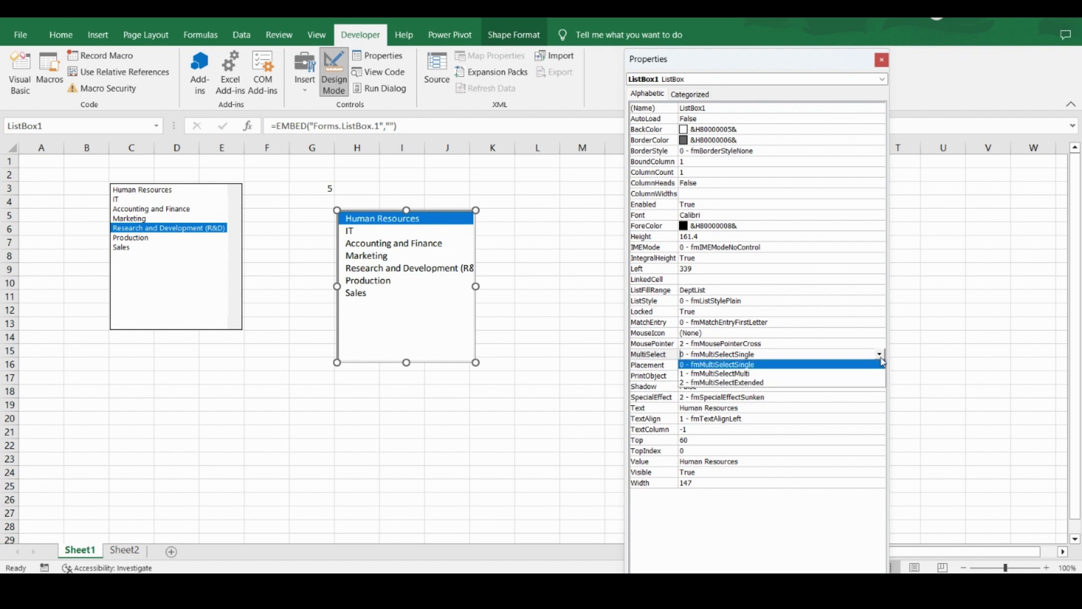
pyautogui.click(807, 373)
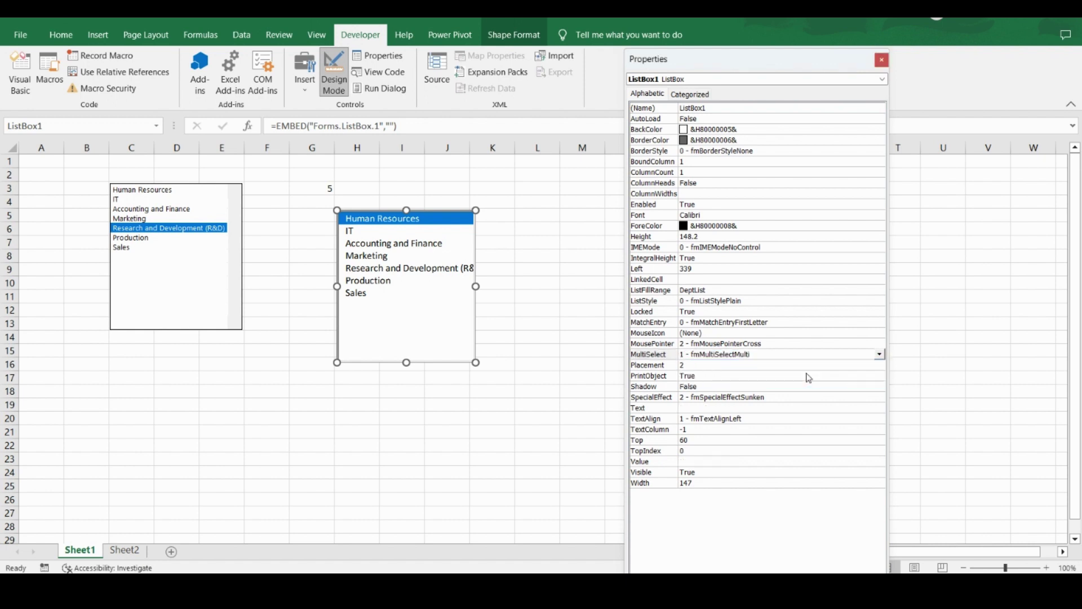
pyautogui.click(882, 61)
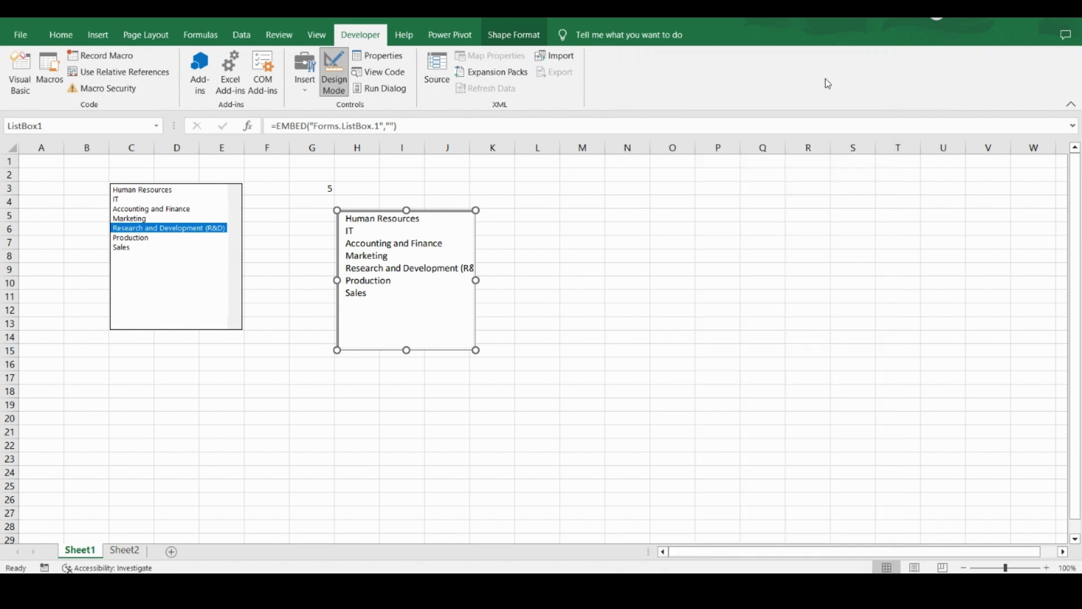
# Step: Leave design mode and try multiple selection by selecting all seven departments individually in the ActiveX list box
pyautogui.click(343, 80)
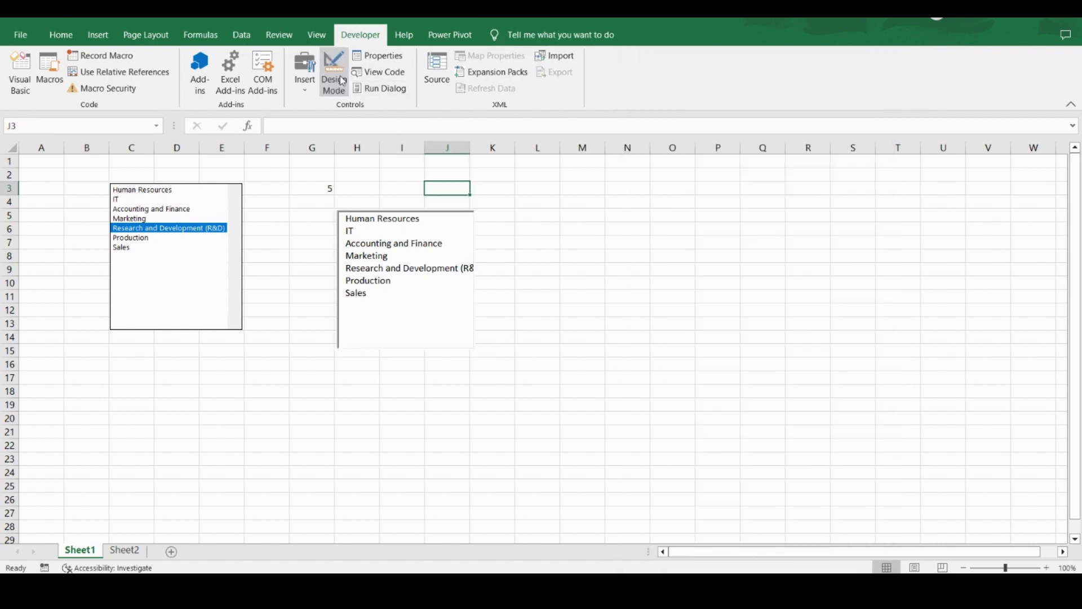
pyautogui.click(402, 220)
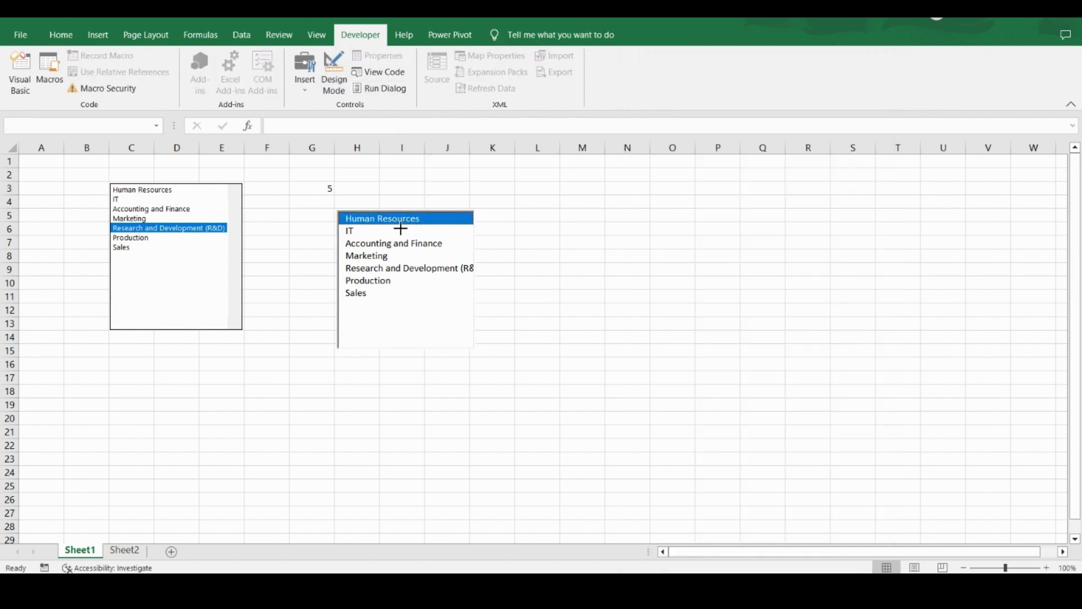
pyautogui.click(359, 294)
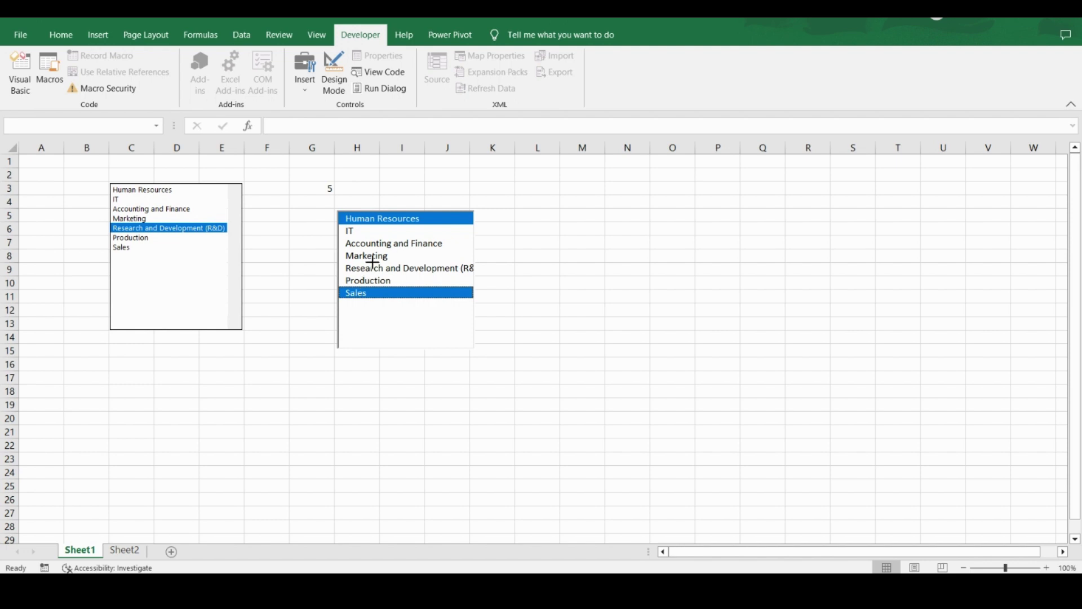
pyautogui.click(371, 243)
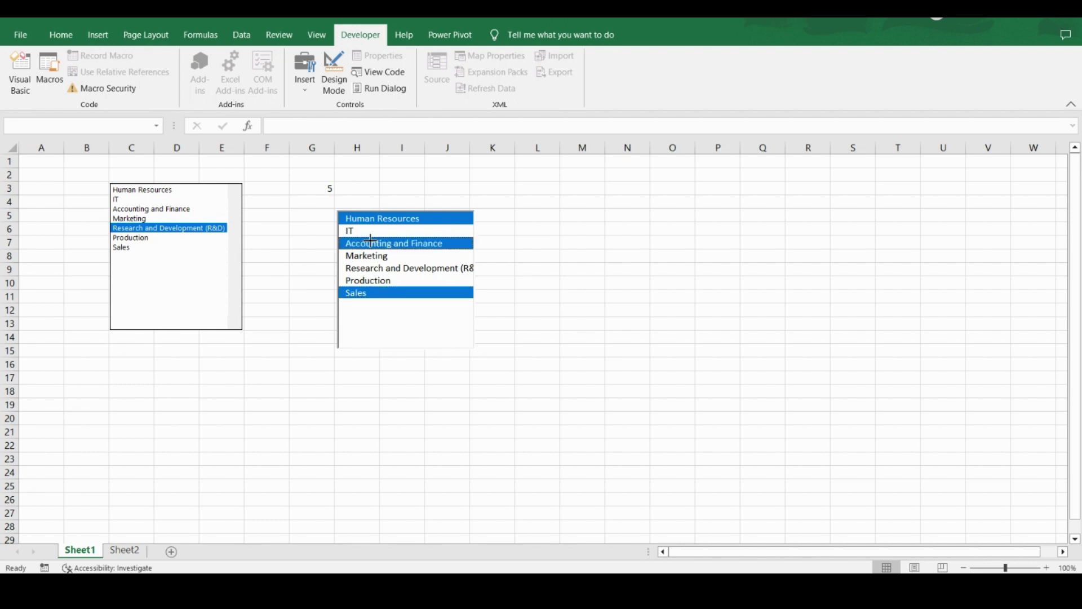
pyautogui.click(368, 268)
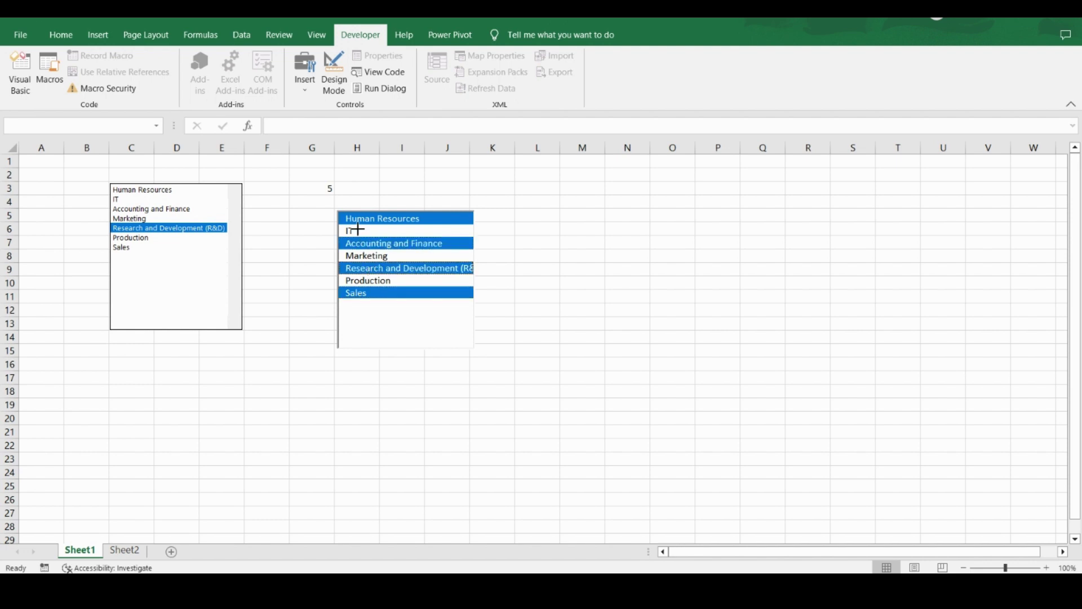
pyautogui.click(353, 231)
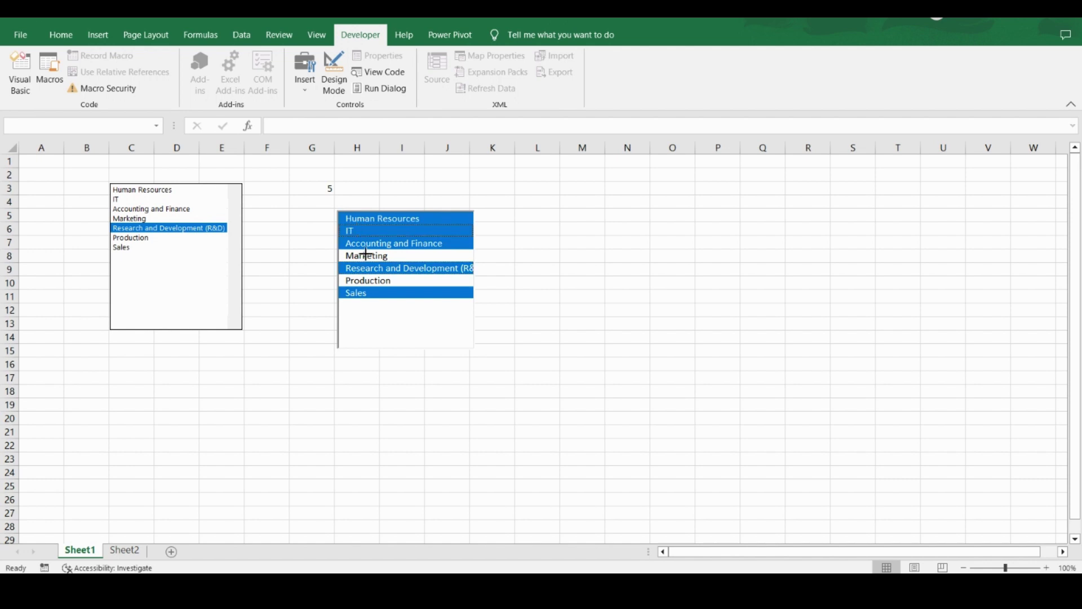
pyautogui.click(365, 256)
pyautogui.click(367, 280)
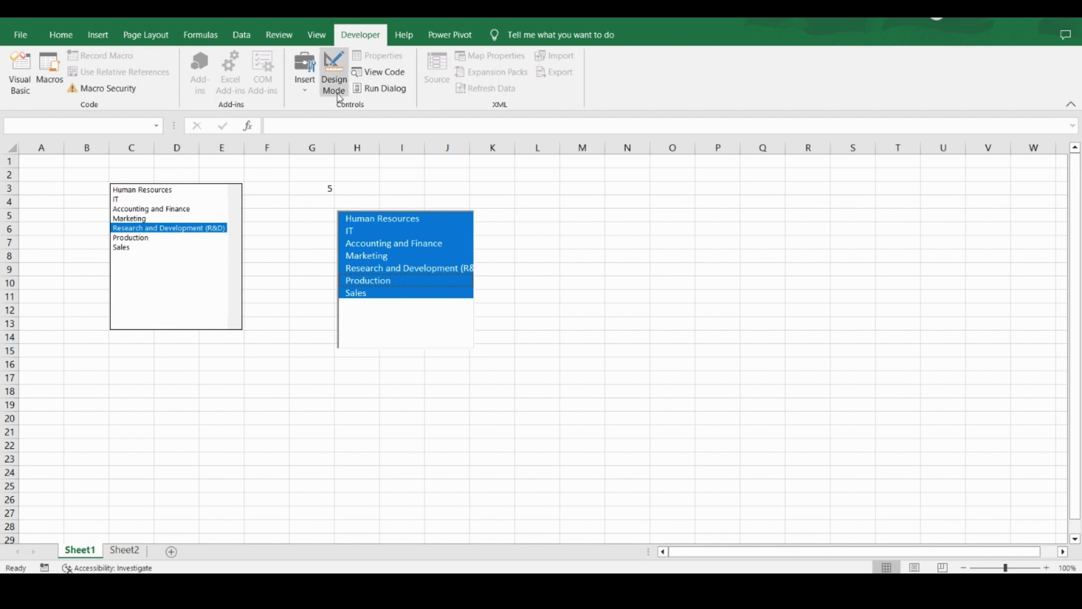
# Step: Return to design mode, set the ActiveX list box's MultiSelect property to 2 - fmMultiSelectExtended, and close its properties
pyautogui.click(334, 72)
pyautogui.click(408, 274)
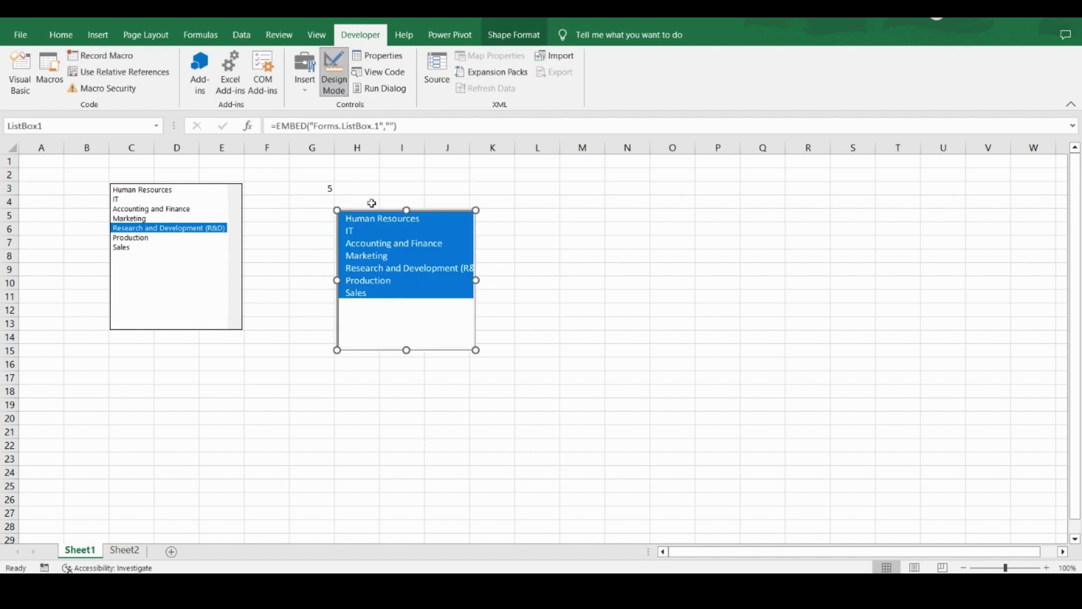
pyautogui.click(377, 59)
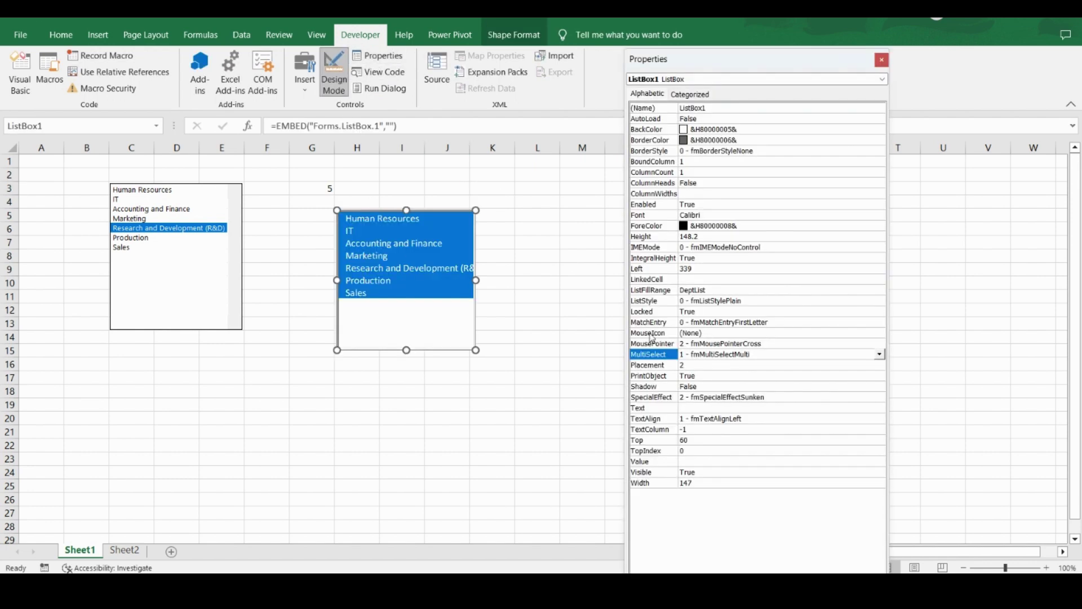
pyautogui.click(881, 355)
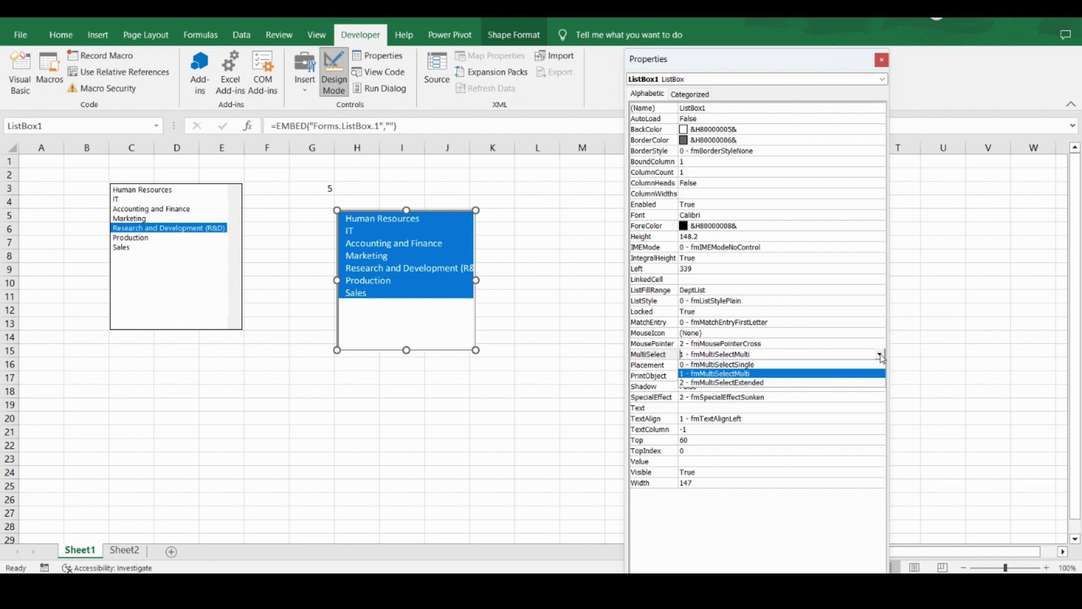
pyautogui.click(766, 384)
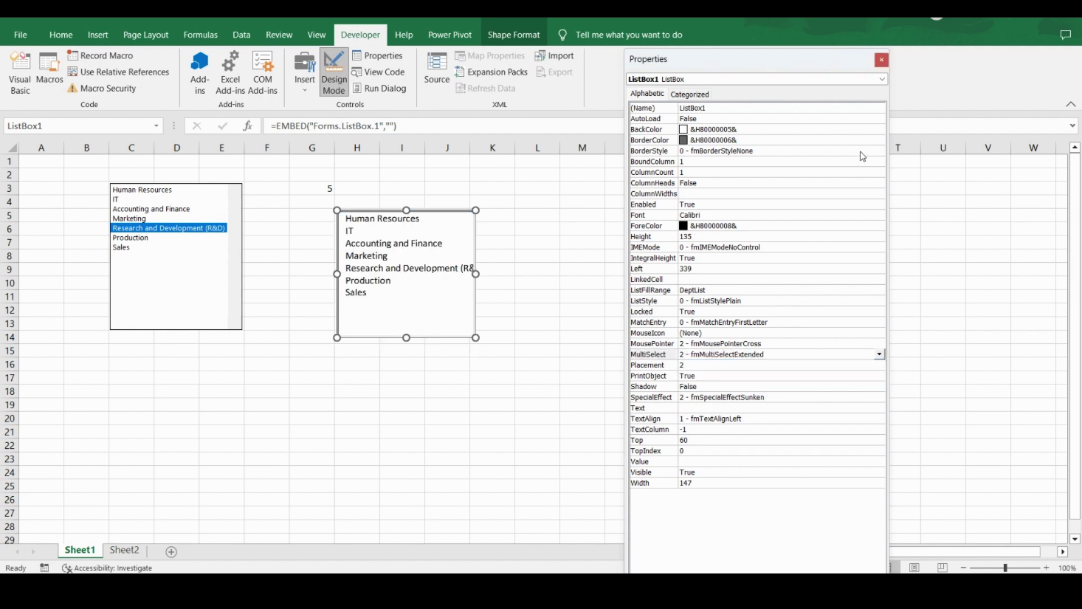
pyautogui.click(883, 61)
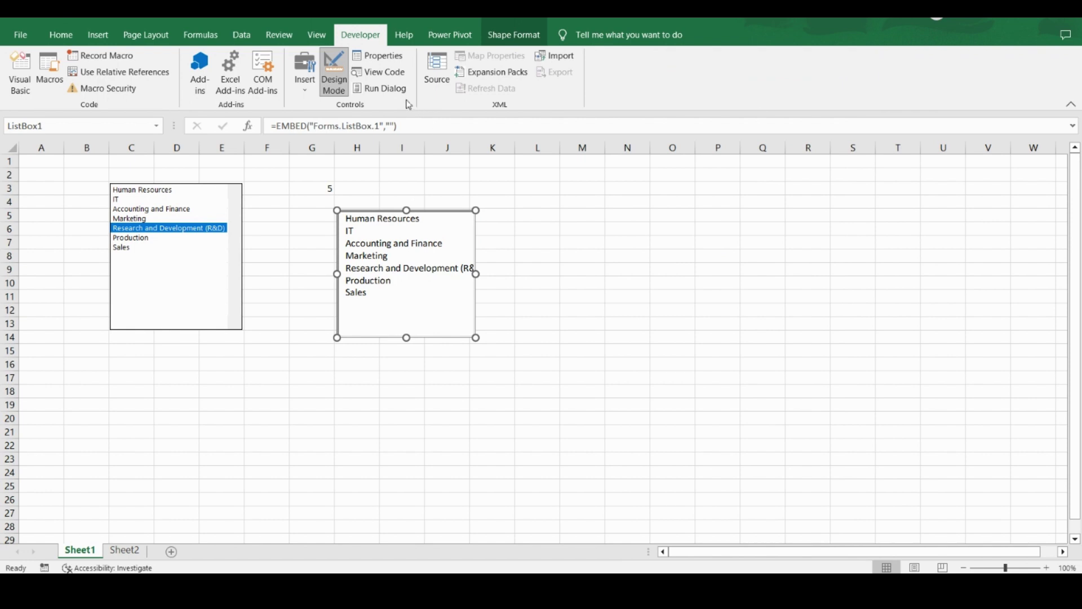
# Step: Leave design mode and try extended selection in the ActiveX list box by selecting Human Resources through Accounting and Finance plus Sales
pyautogui.click(341, 89)
pyautogui.click(580, 243)
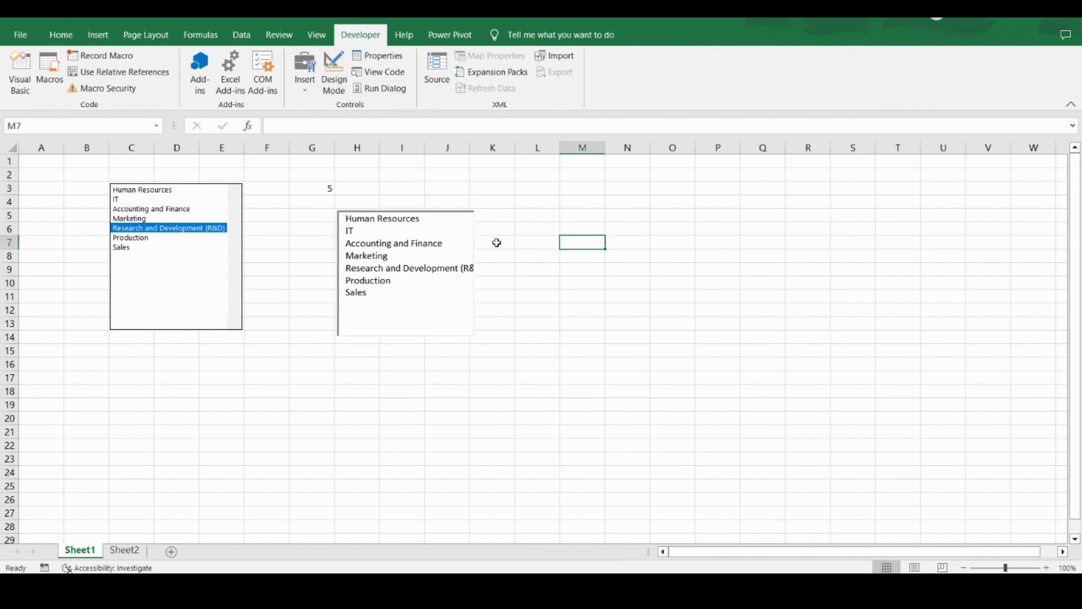
pyautogui.click(398, 219)
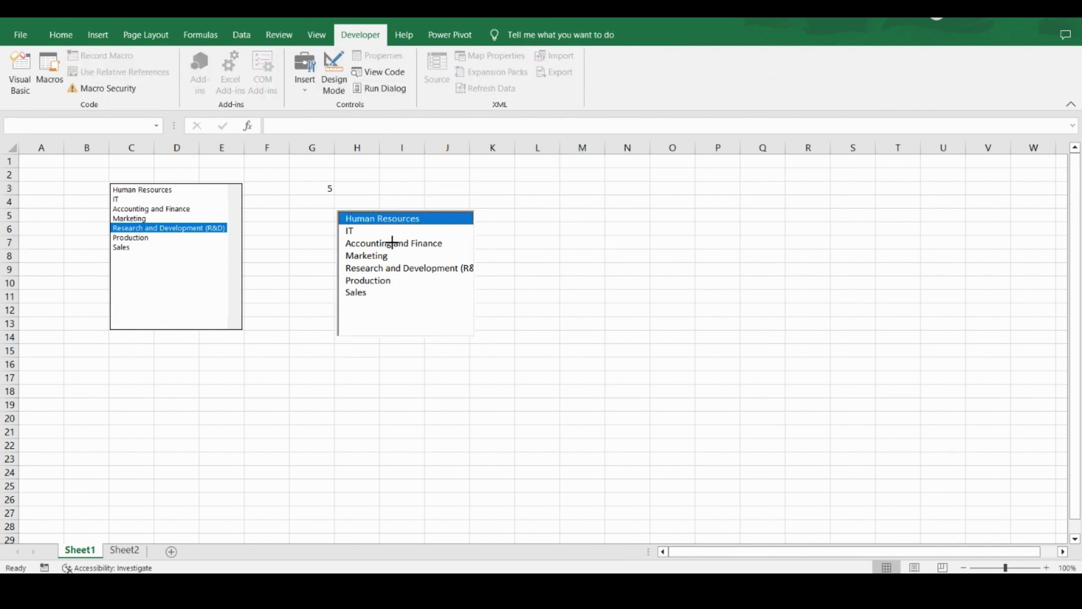
pyautogui.click(393, 242)
pyautogui.click(382, 220)
pyautogui.click(367, 246)
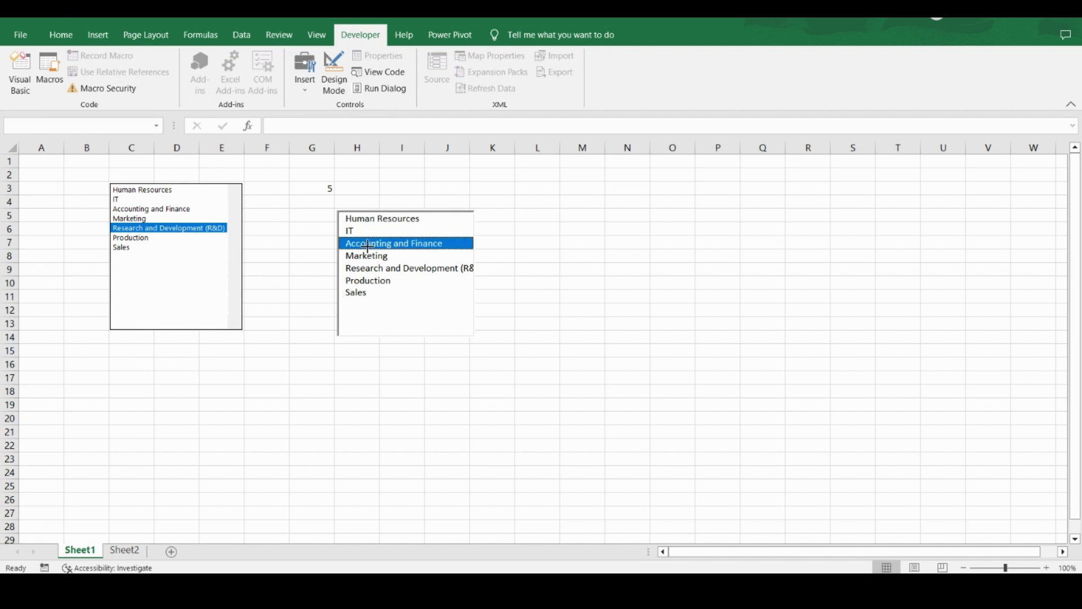
pyautogui.click(360, 218)
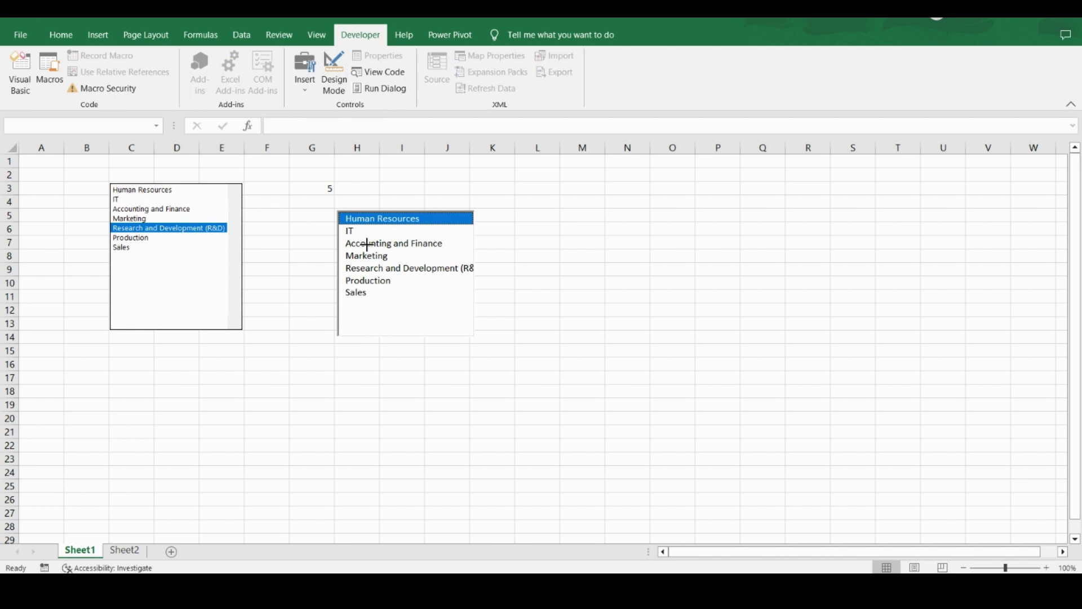
pyautogui.keyDown('shift'); pyautogui.click(386, 243); pyautogui.keyUp('shift')
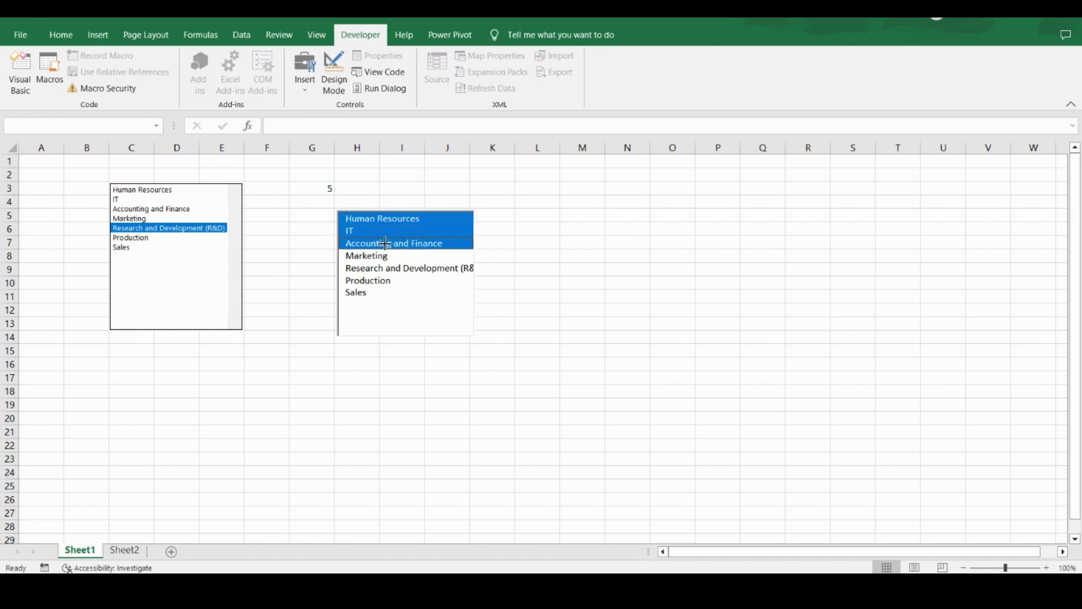
pyautogui.keyDown('ctrl'); pyautogui.click(359, 293); pyautogui.keyUp('ctrl')
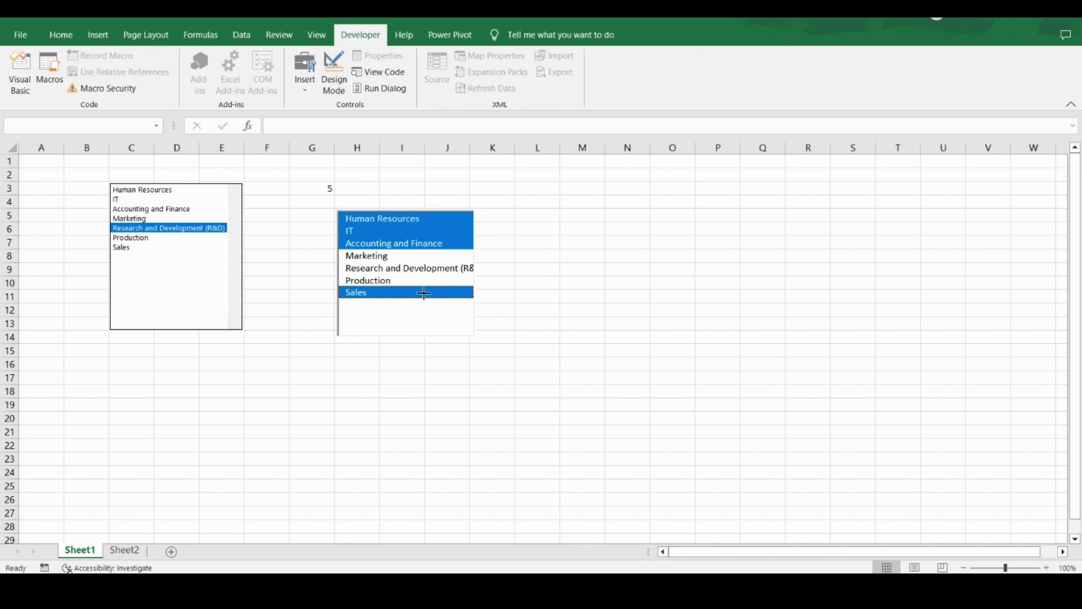
# Step: Return to design mode and set the ActiveX list box's LinkedCell property to G4
pyautogui.click(334, 73)
pyautogui.rightClick(417, 278)
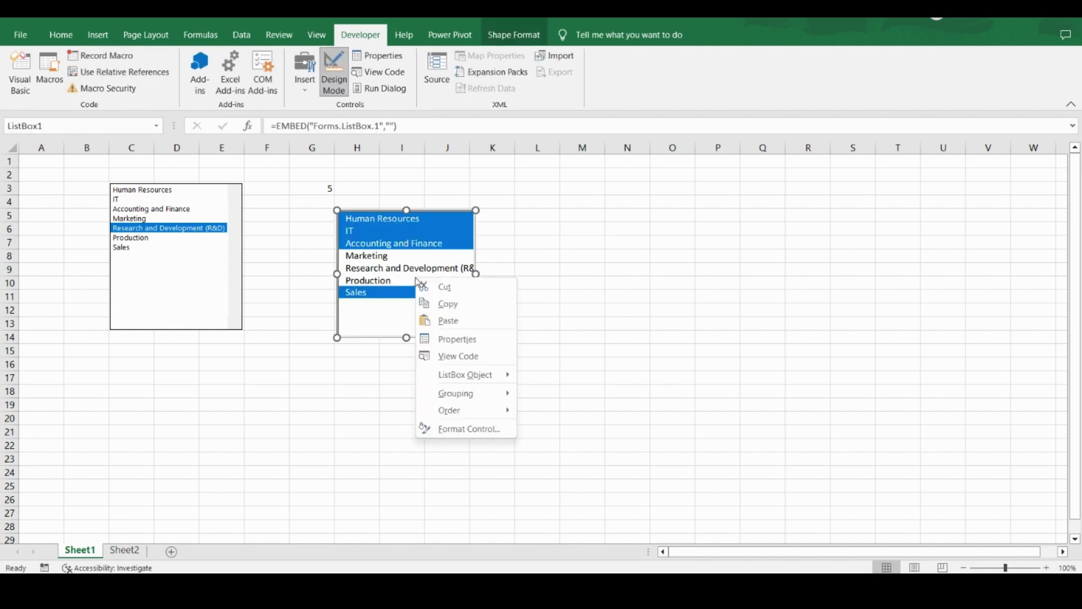
pyautogui.click(452, 339)
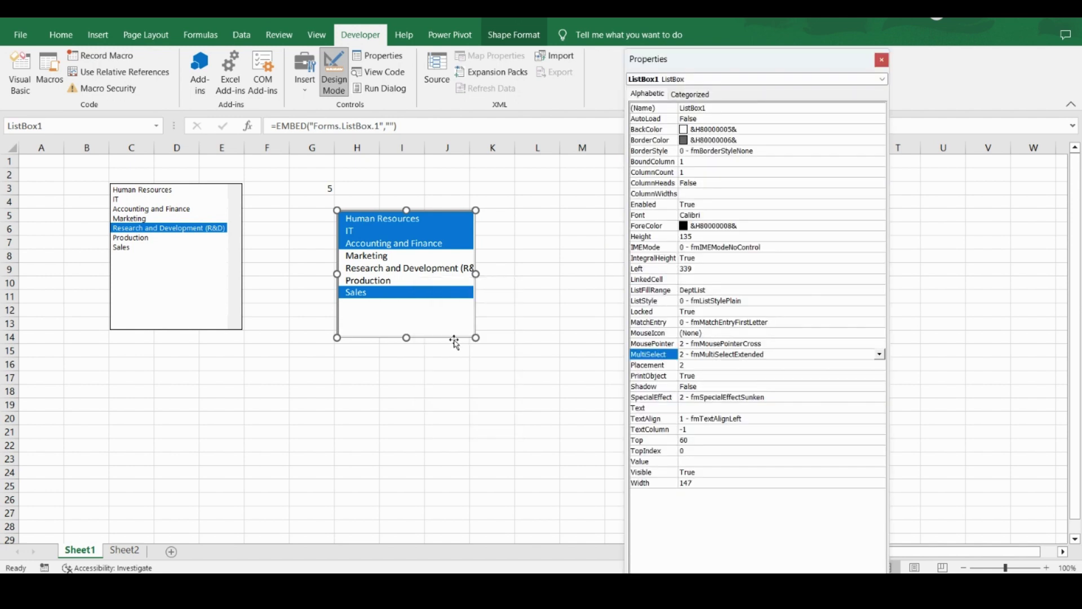
pyautogui.click(695, 279)
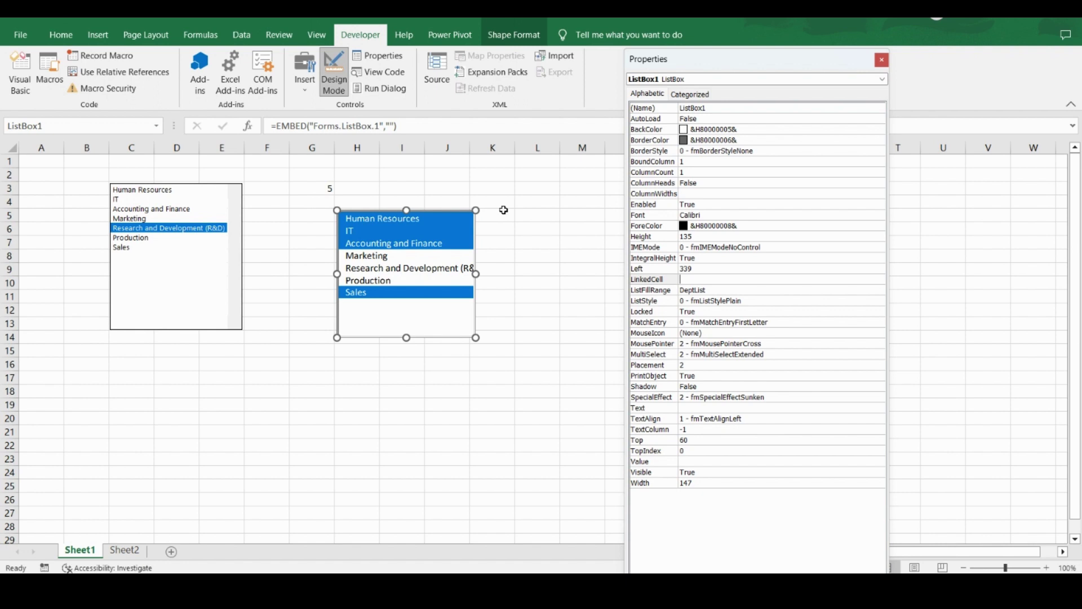
pyautogui.write('g4')
# Step: Set the ActiveX list box's MultiSelect property to 0 - fmMultiSelectSingle and close its properties
pyautogui.click(796, 355)
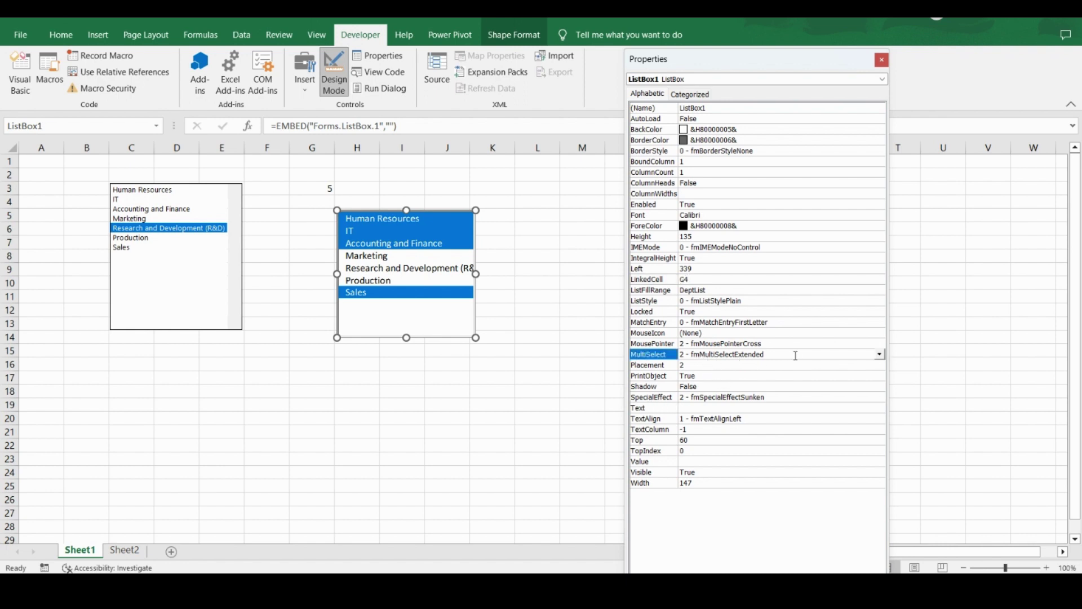
pyautogui.click(879, 354)
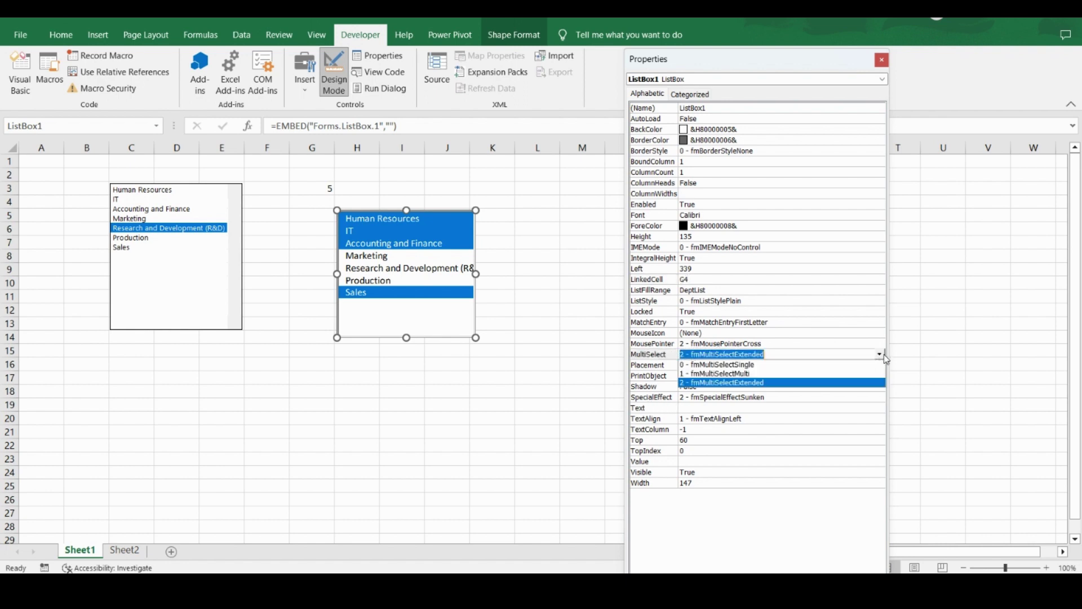
pyautogui.click(825, 370)
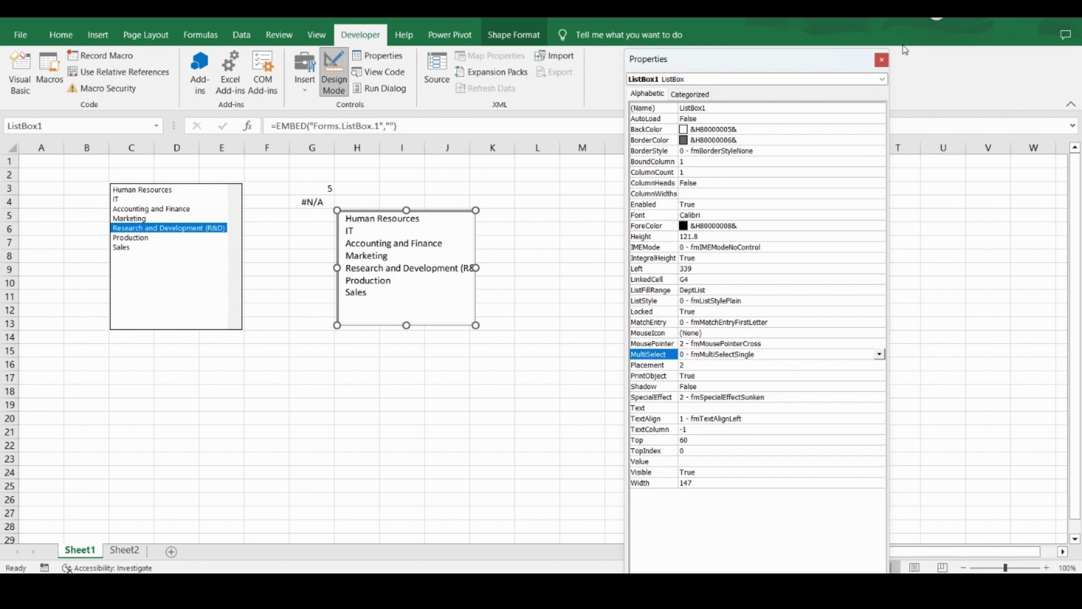
pyautogui.click(881, 60)
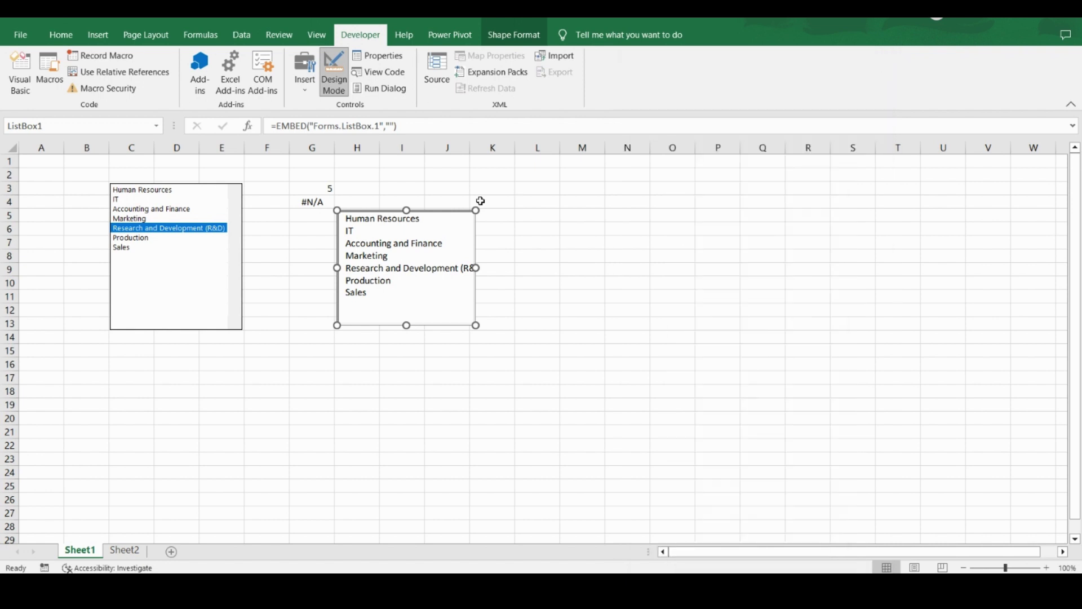
# Step: Leave design mode and test the cell links by selecting several departments in the ActiveX list box, ending with Human Resources in both list boxes
pyautogui.click(326, 86)
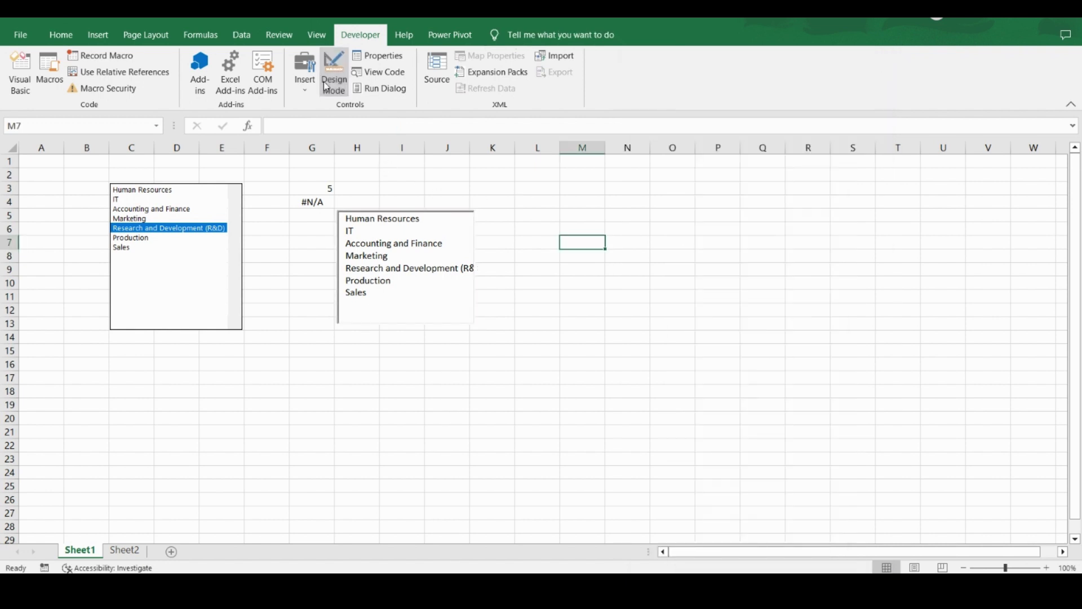
pyautogui.click(374, 218)
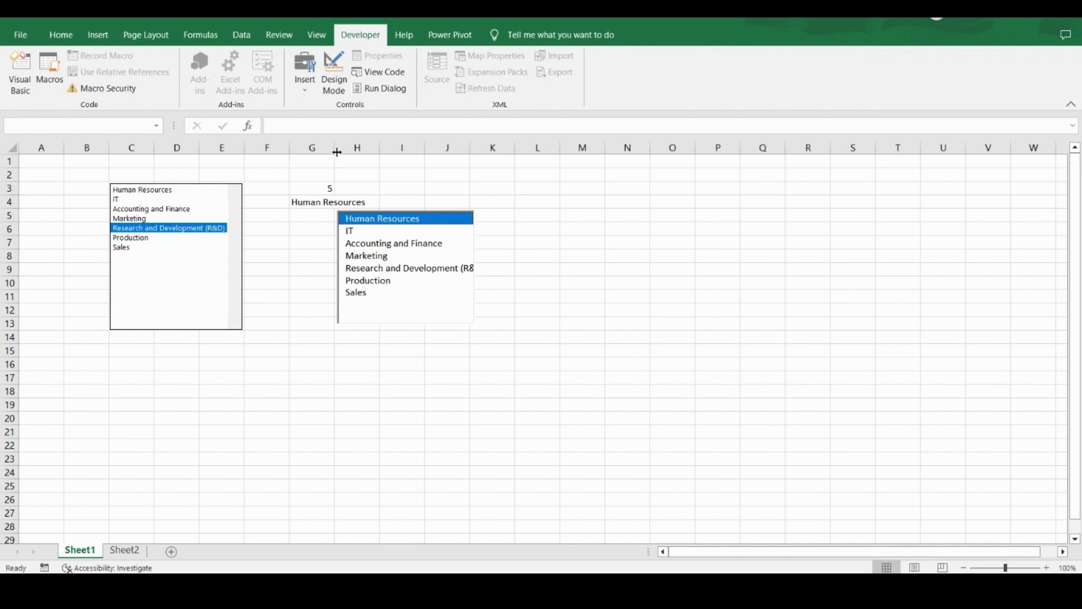
pyautogui.click(354, 231)
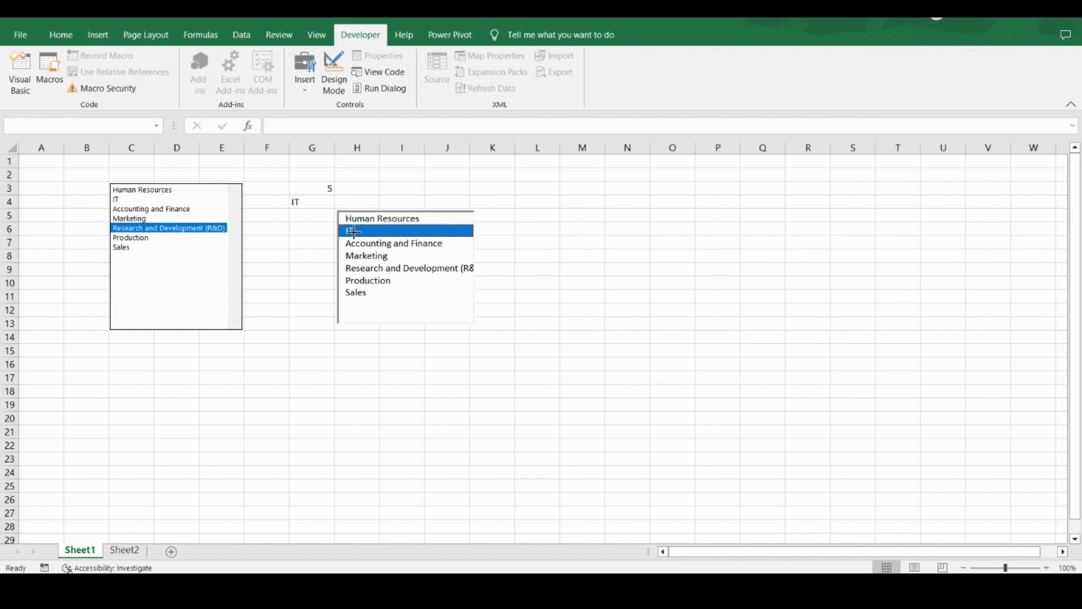
pyautogui.click(355, 241)
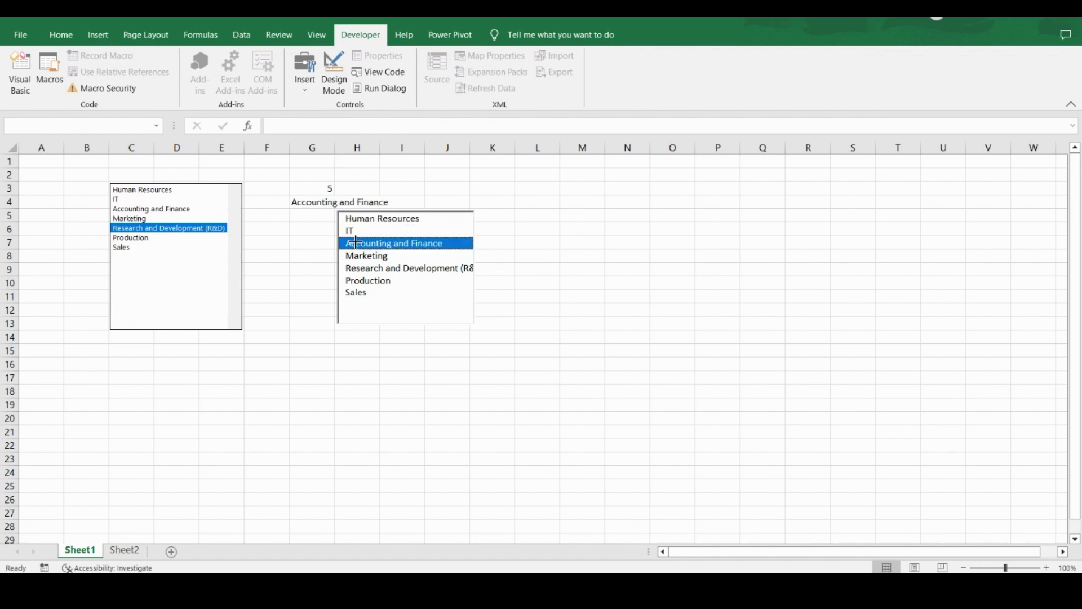
pyautogui.click(135, 192)
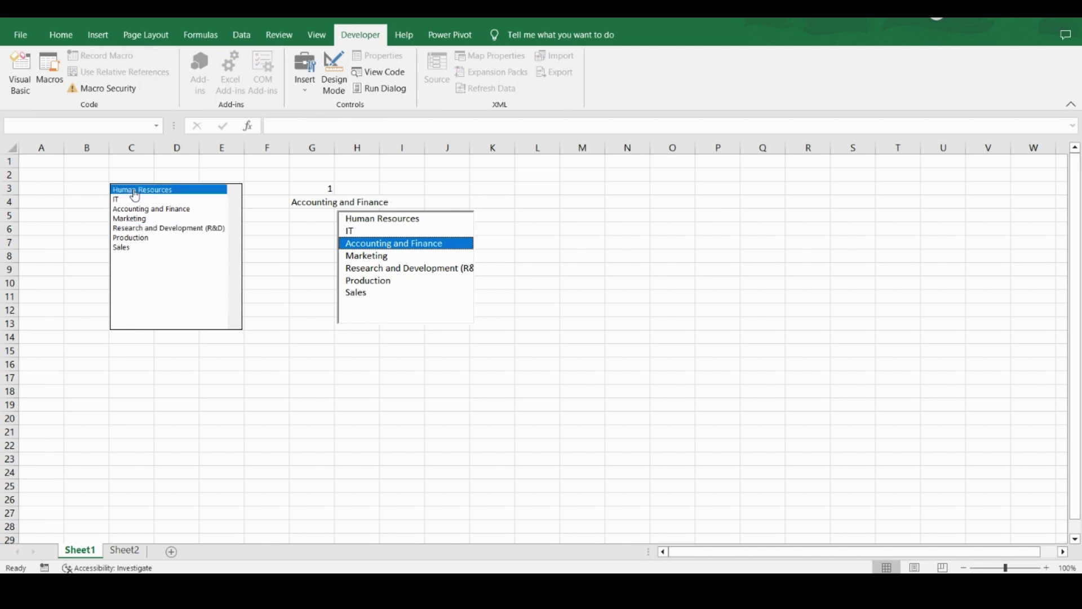
pyautogui.click(358, 218)
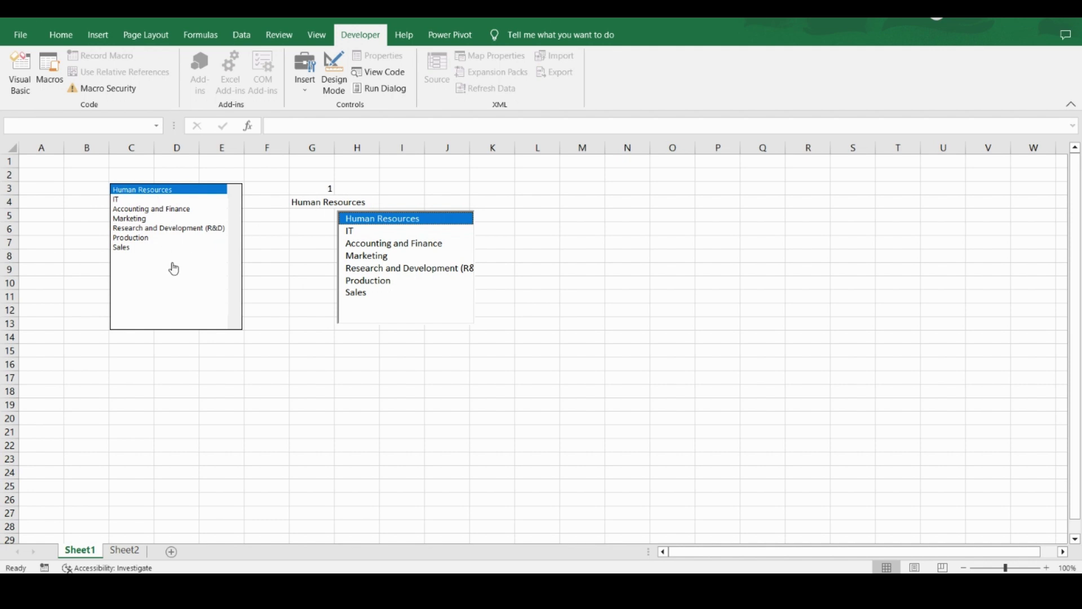
# Step: Return to design mode and review the form-control list box's selection type and cell link settings without changing them
pyautogui.click(334, 73)
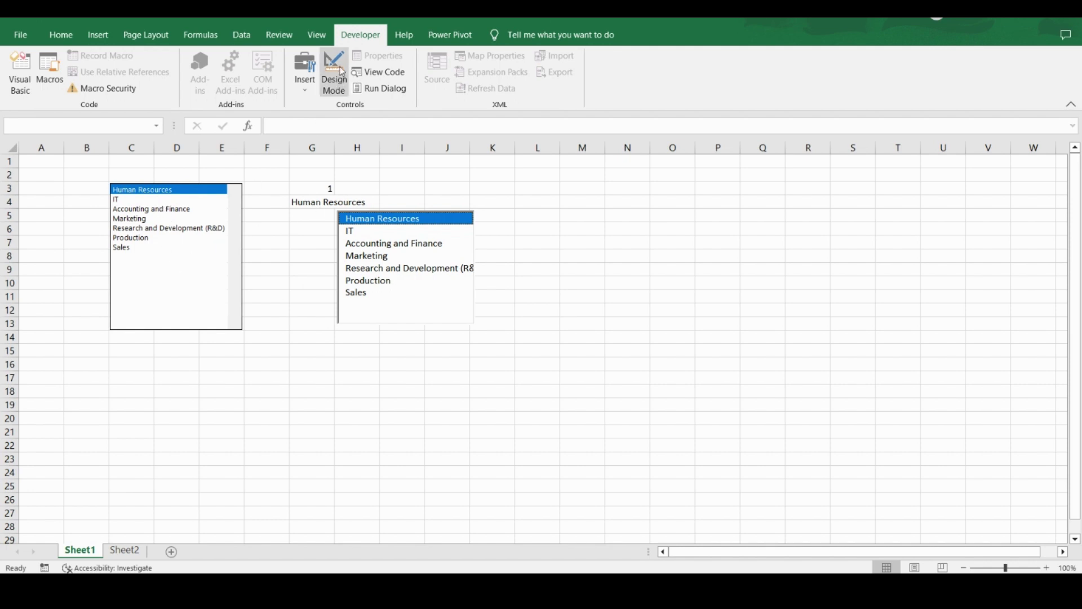
pyautogui.rightClick(187, 297)
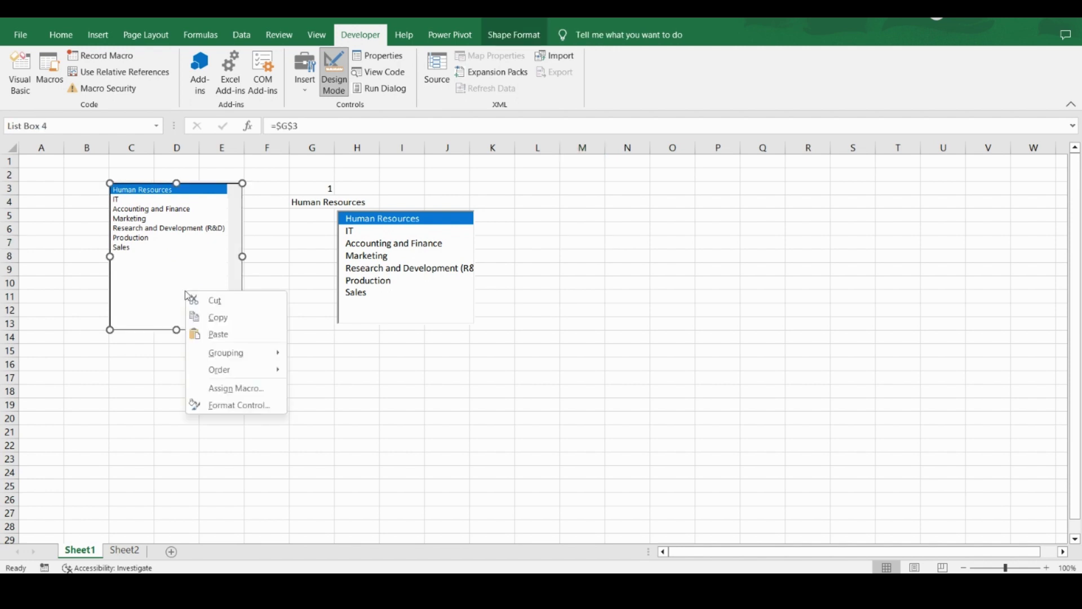
pyautogui.click(232, 405)
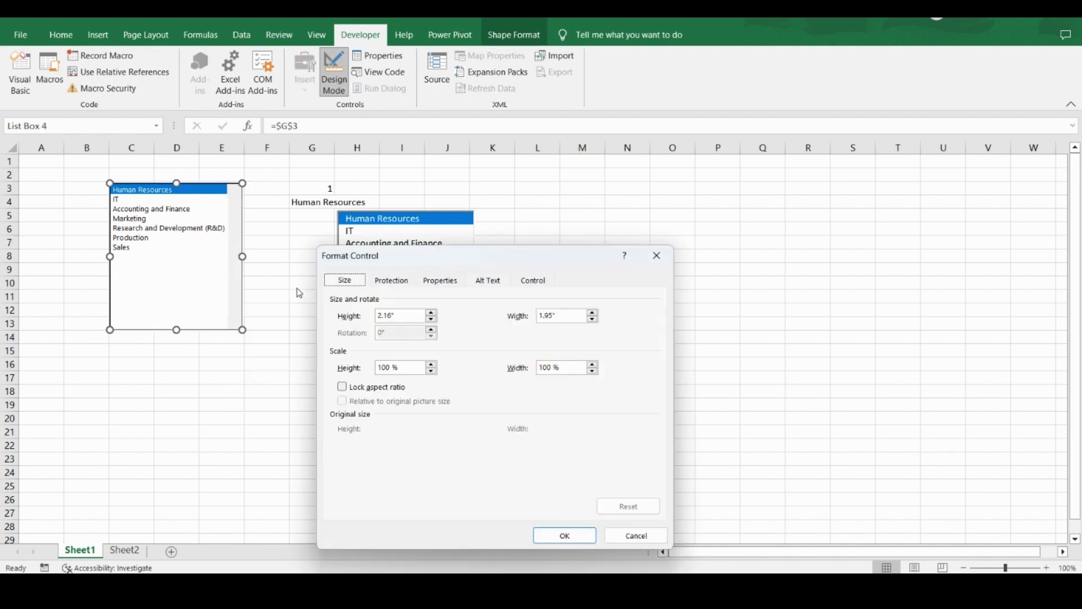
pyautogui.click(538, 285)
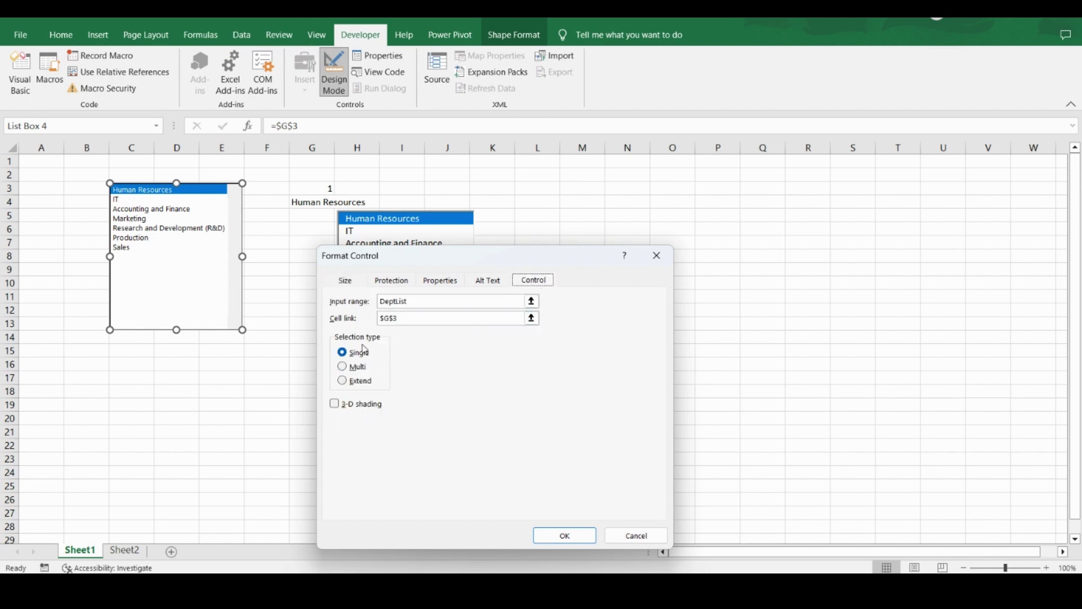
pyautogui.click(657, 255)
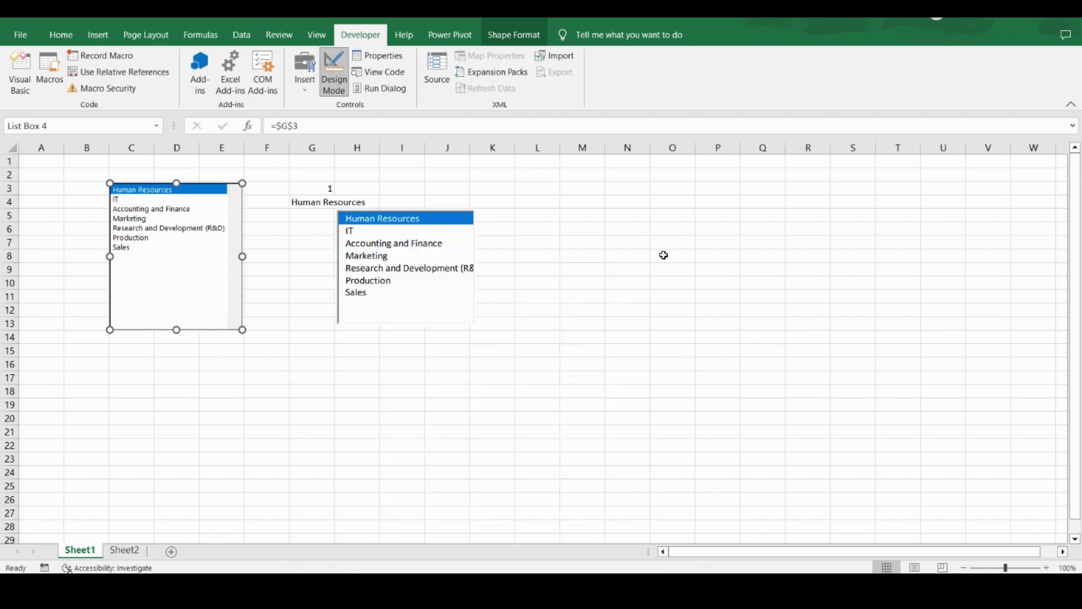
# Step: Set the ActiveX list box's MultiSelect property to 1 - fmMultiSelectMulti and close its properties
pyautogui.click(387, 294)
pyautogui.rightClick(387, 295)
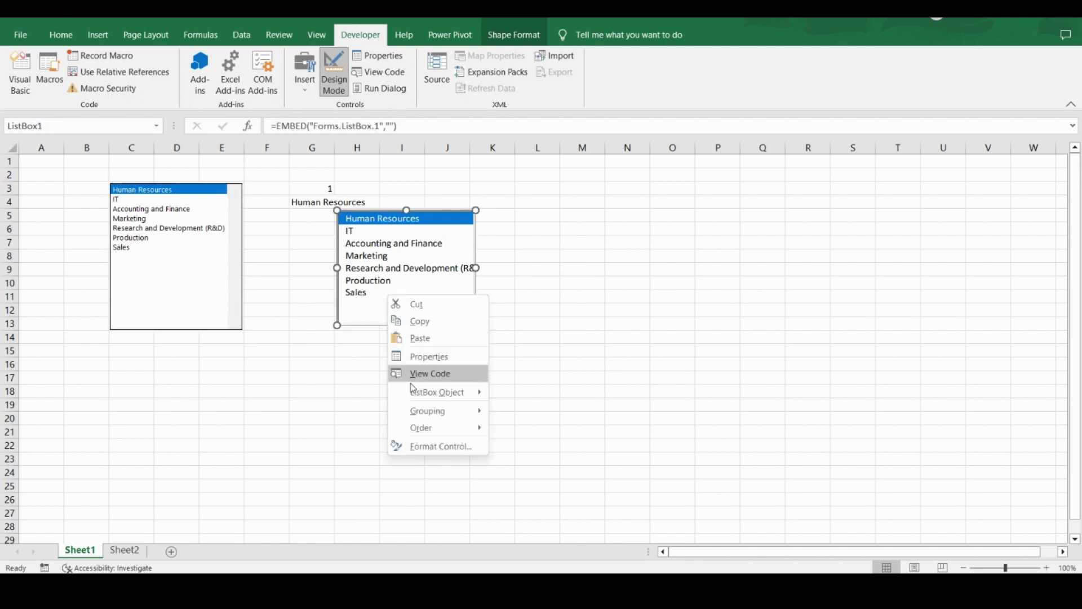
pyautogui.click(421, 358)
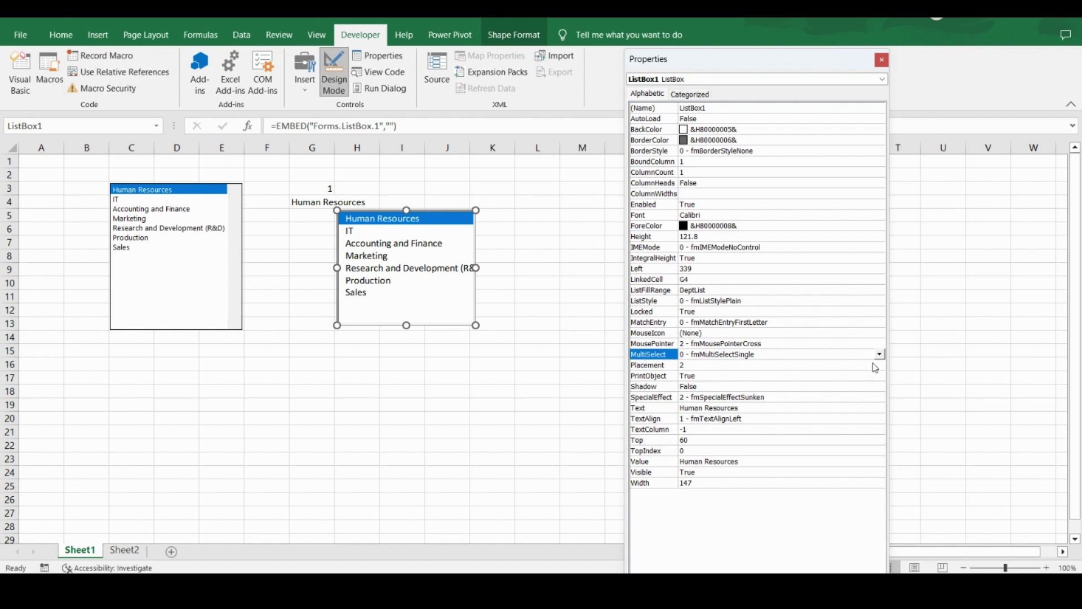
pyautogui.click(880, 354)
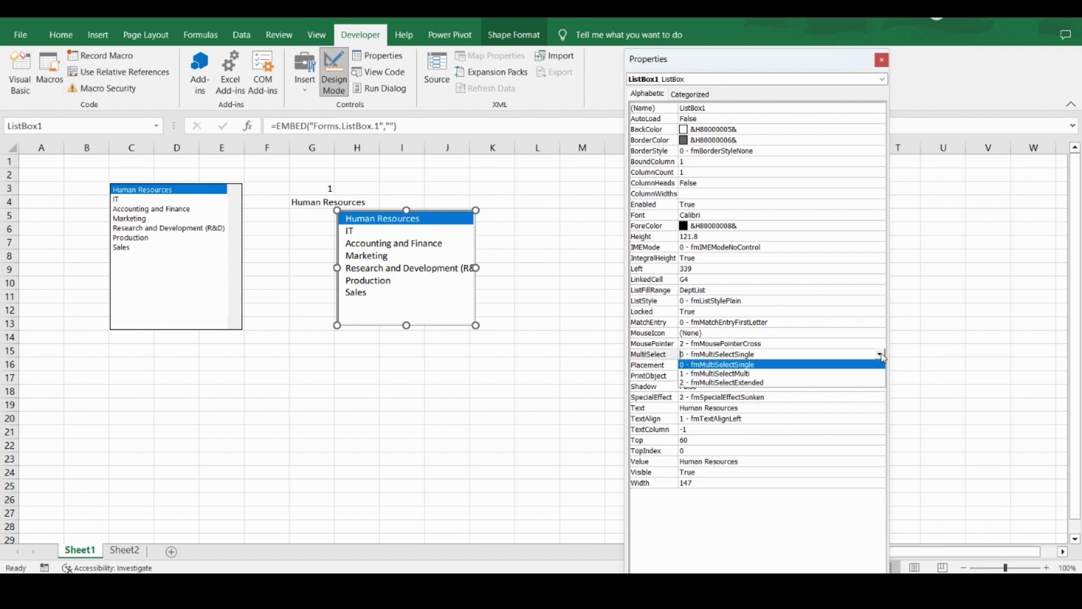
pyautogui.click(840, 373)
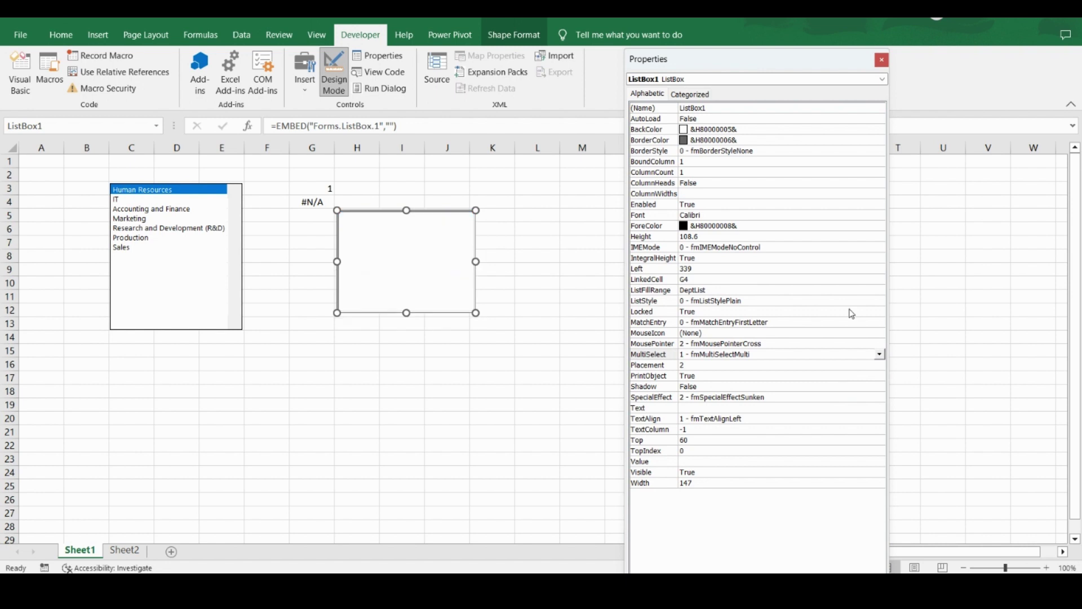
pyautogui.click(881, 60)
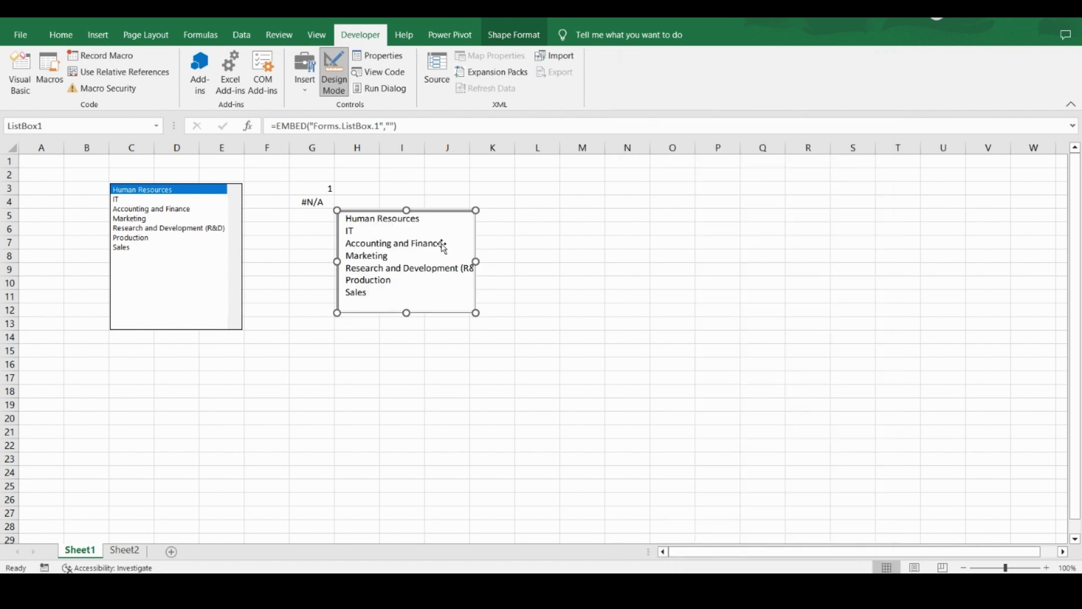
# Step: Leave design mode and test the G4 cell link with multiple selection by selecting Human Resources and IT in the ActiveX list box
pyautogui.click(334, 73)
pyautogui.click(353, 217)
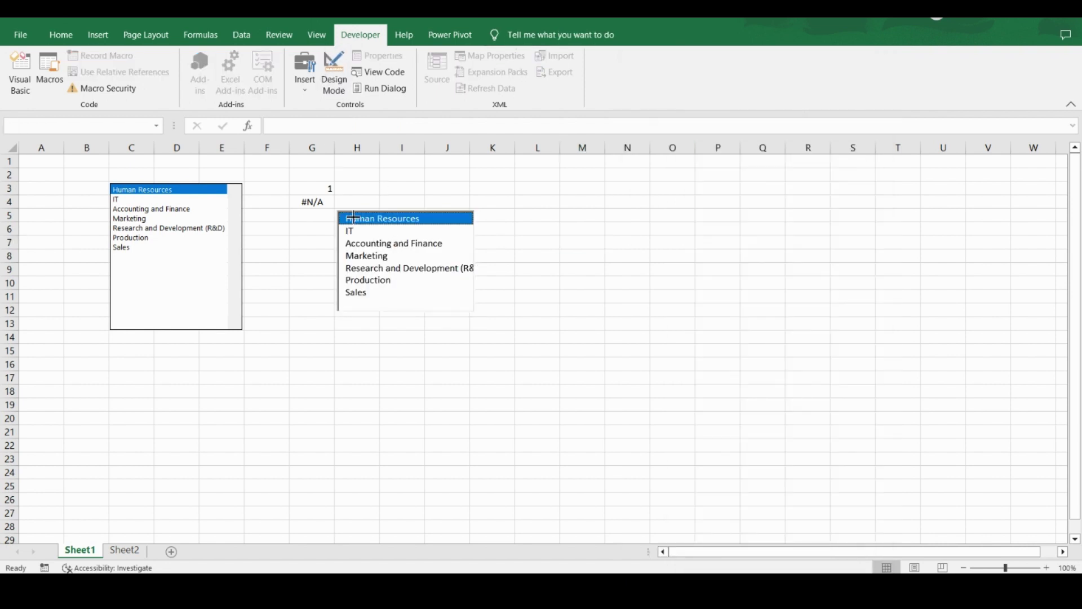
pyautogui.click(350, 231)
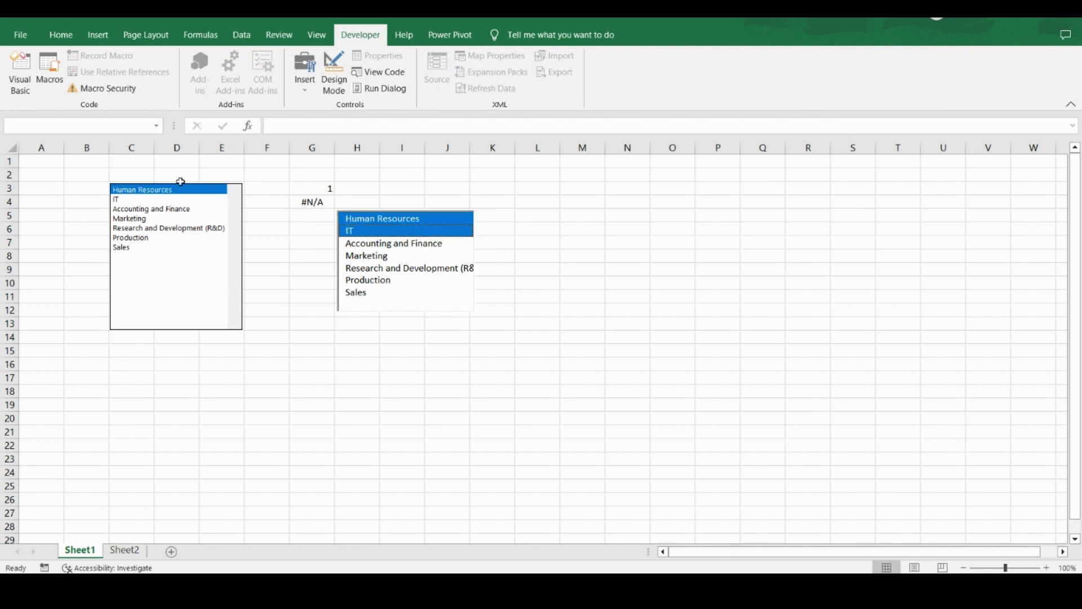
# Step: Return to design mode and set the form-control list box's selection type to Multi
pyautogui.click(336, 78)
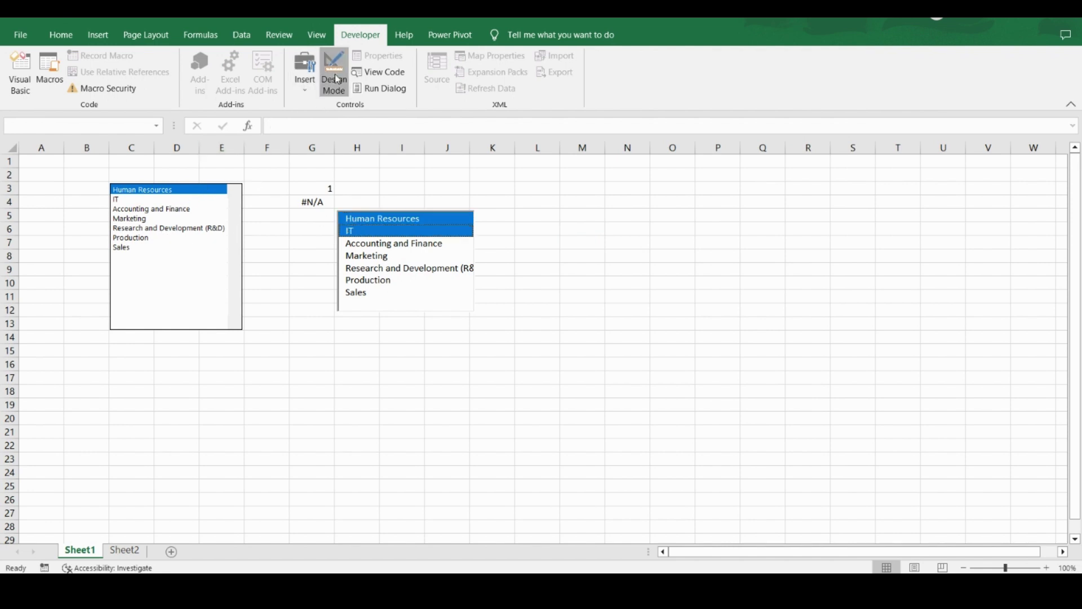
pyautogui.rightClick(179, 297)
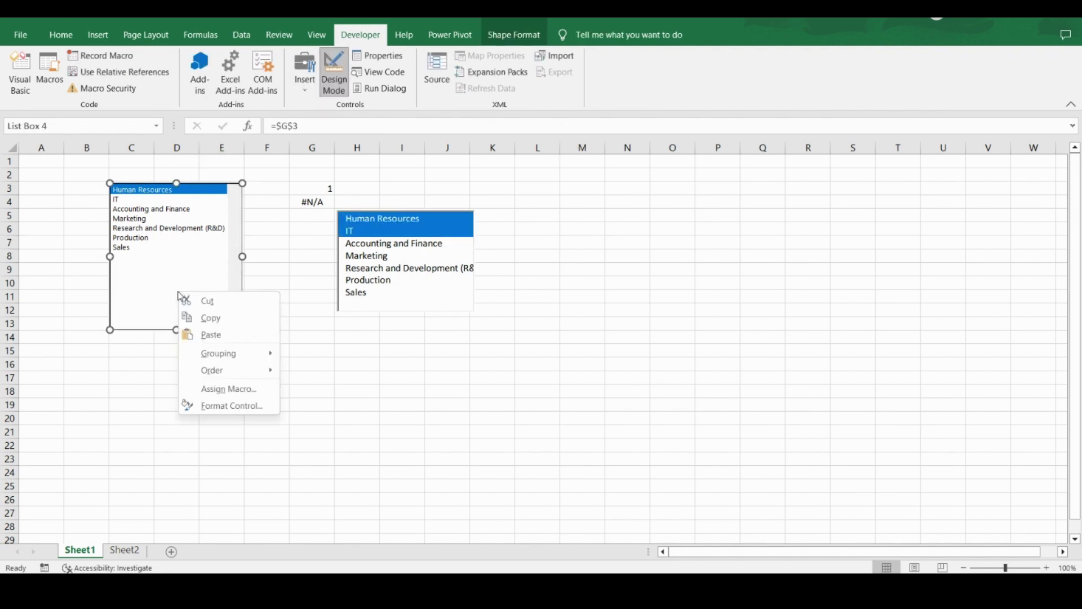
pyautogui.click(220, 406)
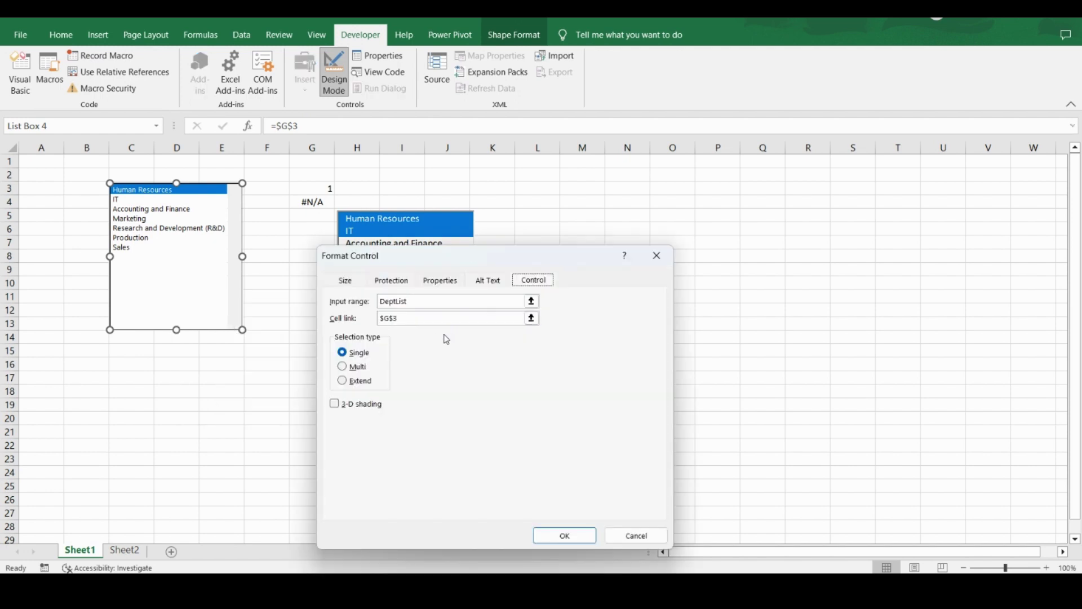
pyautogui.click(356, 367)
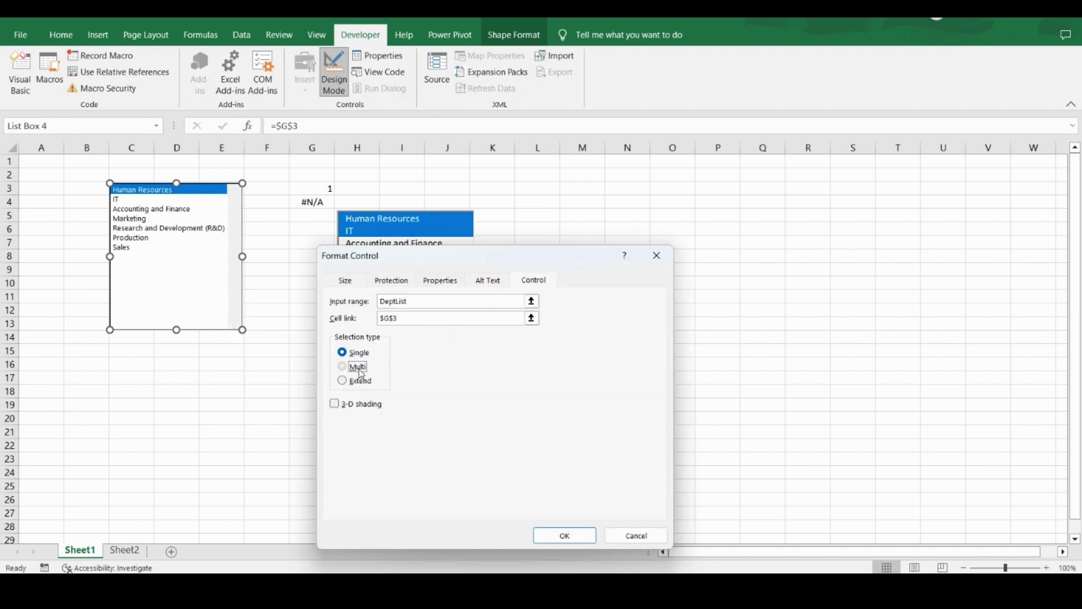
pyautogui.click(567, 540)
# Step: Leave design mode and test multiple selection by selecting Human Resources, IT, Marketing, and Accounting and Finance in the form-control list box
pyautogui.click(334, 73)
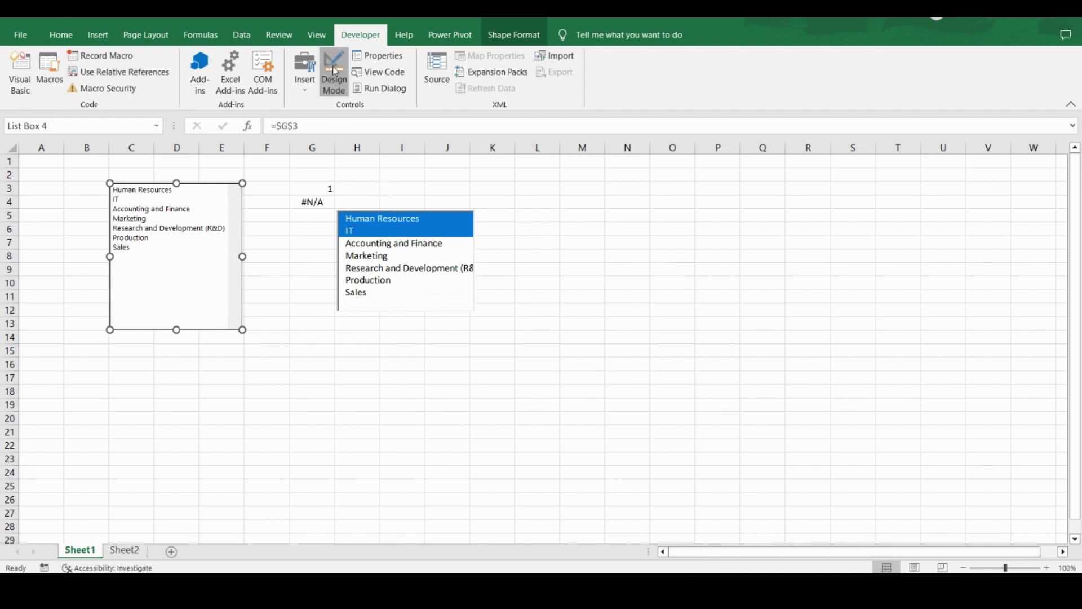
pyautogui.click(275, 338)
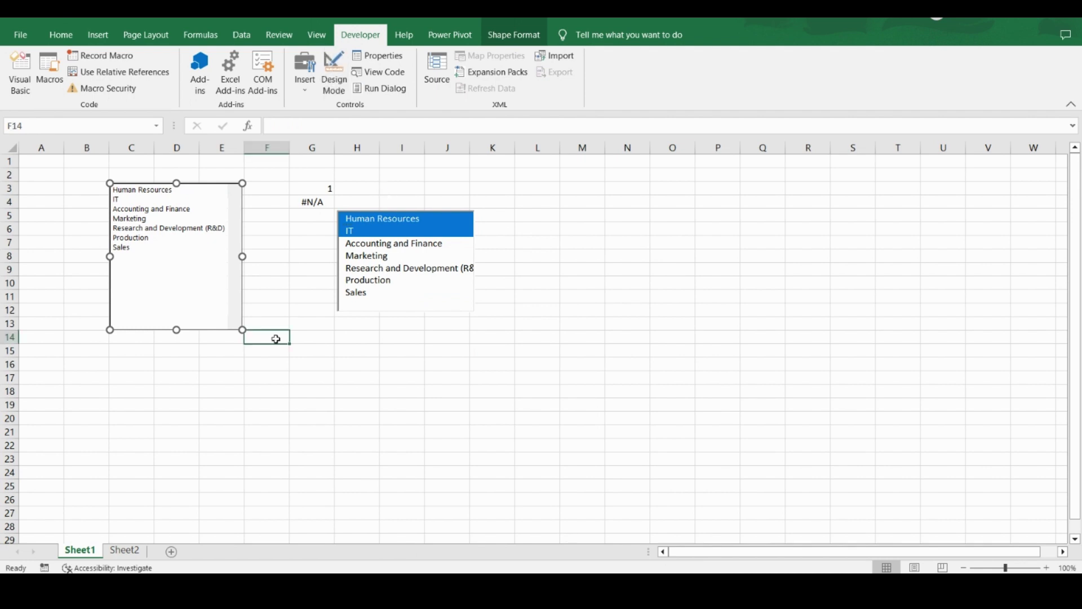
pyautogui.click(148, 191)
pyautogui.keyDown('ctrl'); pyautogui.click(128, 199); pyautogui.keyUp('ctrl')
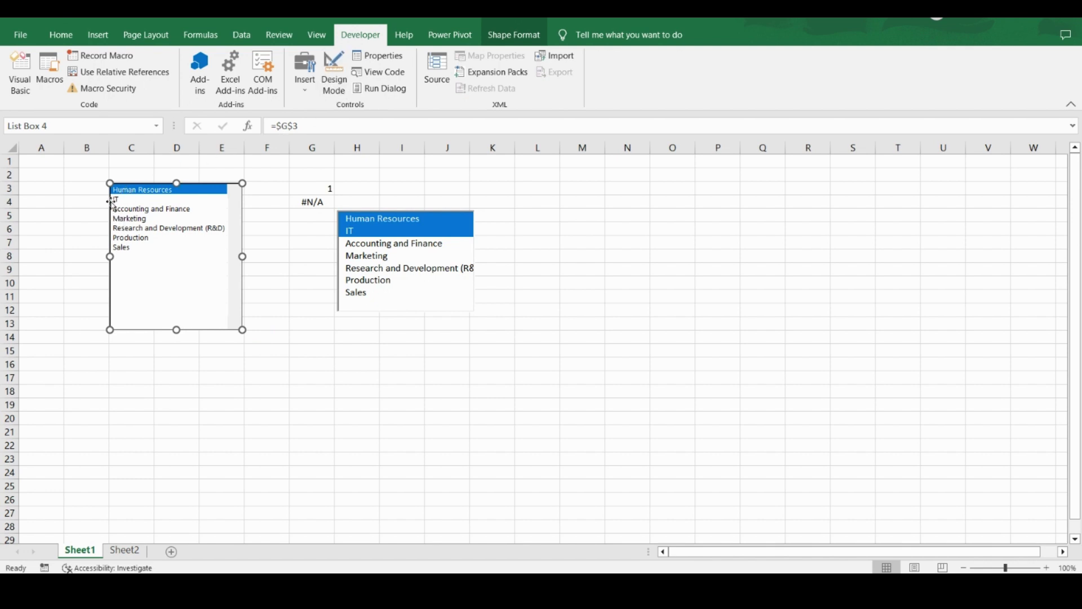
pyautogui.click(67, 195)
pyautogui.moveTo(67, 196); pyautogui.dragTo(31, 176)
pyautogui.click(30, 177)
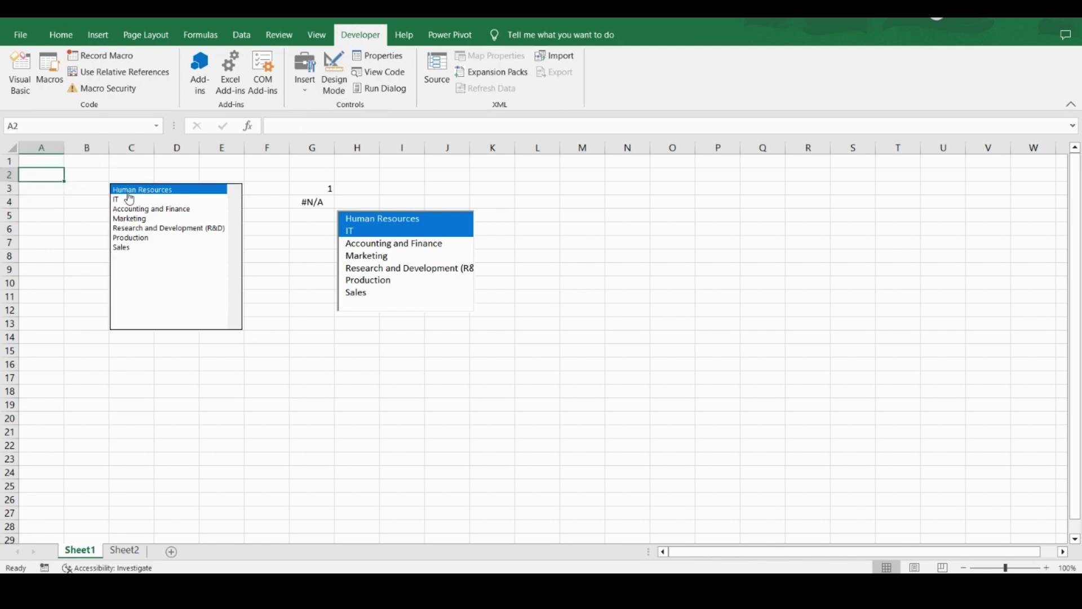
pyautogui.click(123, 200)
pyautogui.click(139, 218)
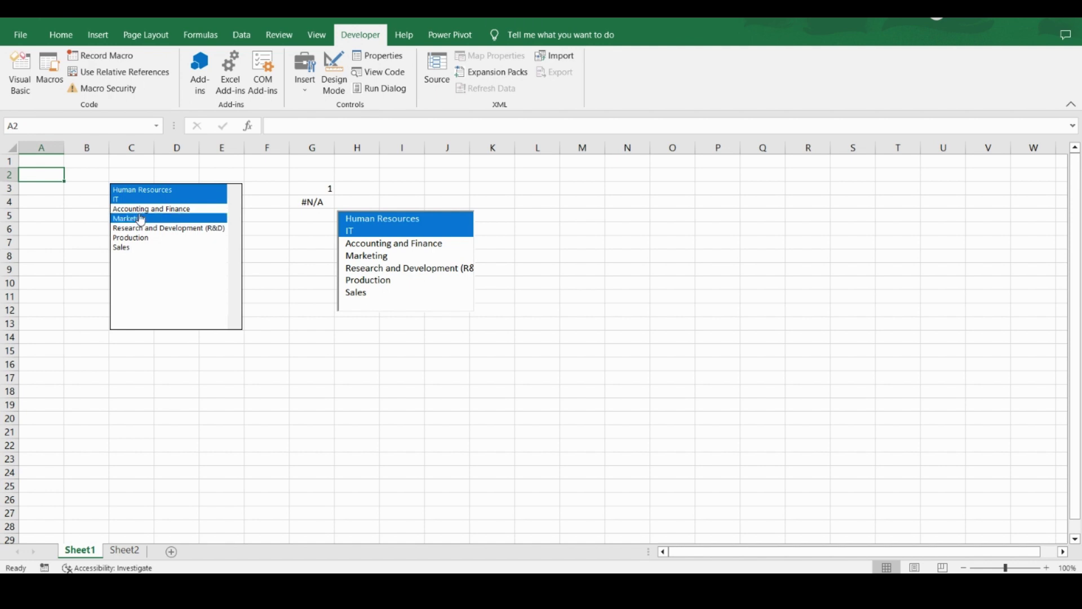
pyautogui.click(147, 209)
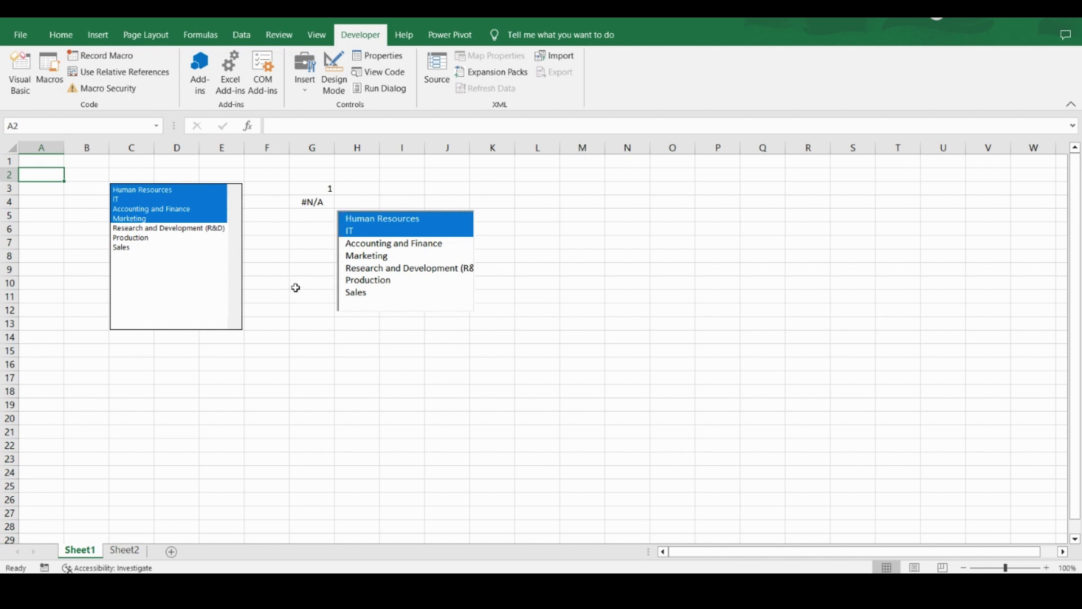
pyautogui.click(306, 87)
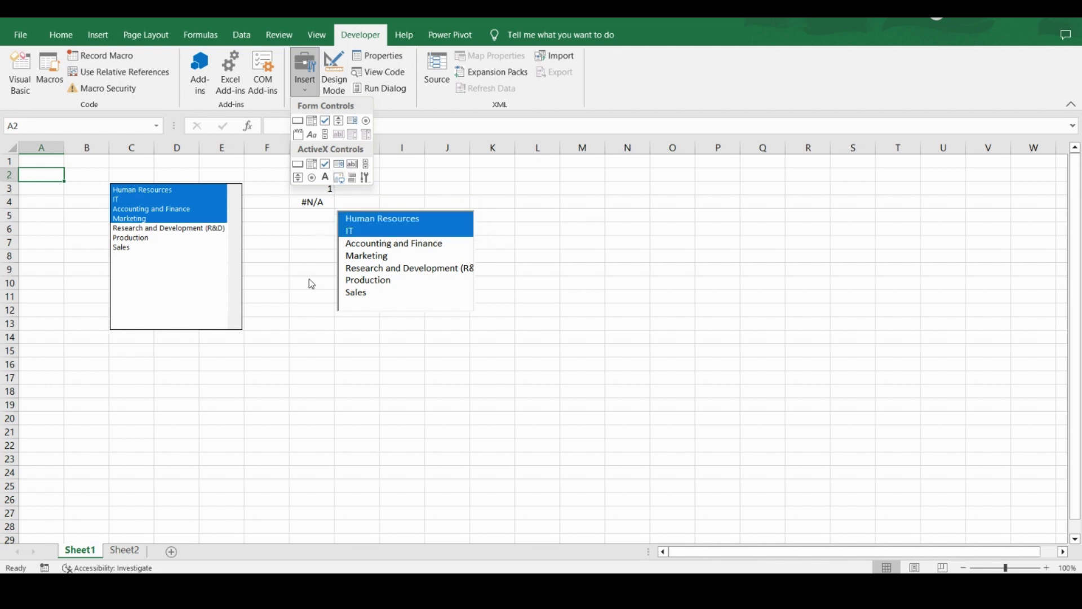
pyautogui.click(296, 338)
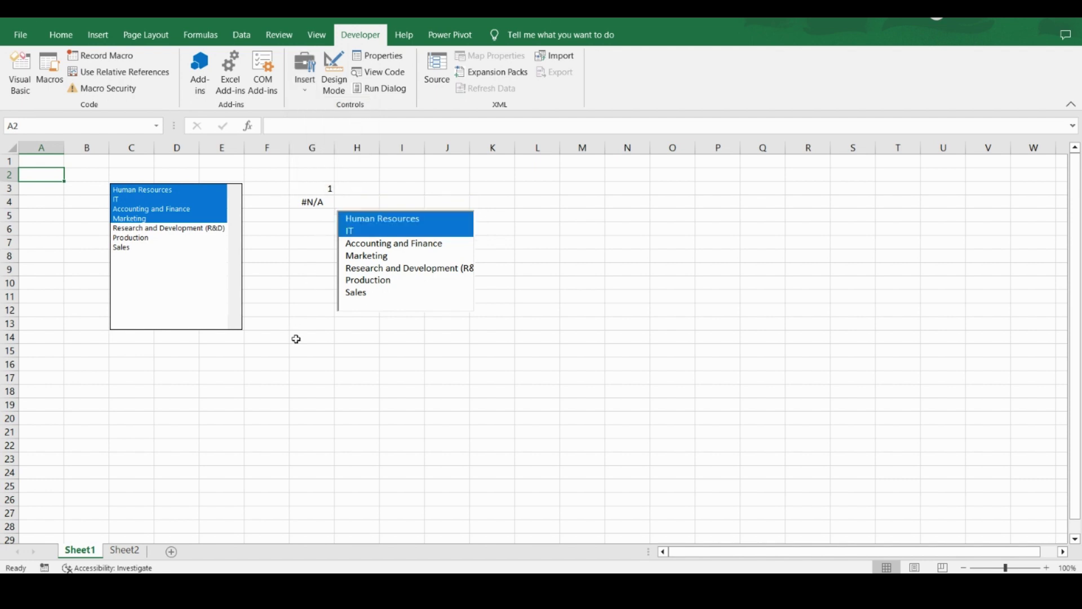